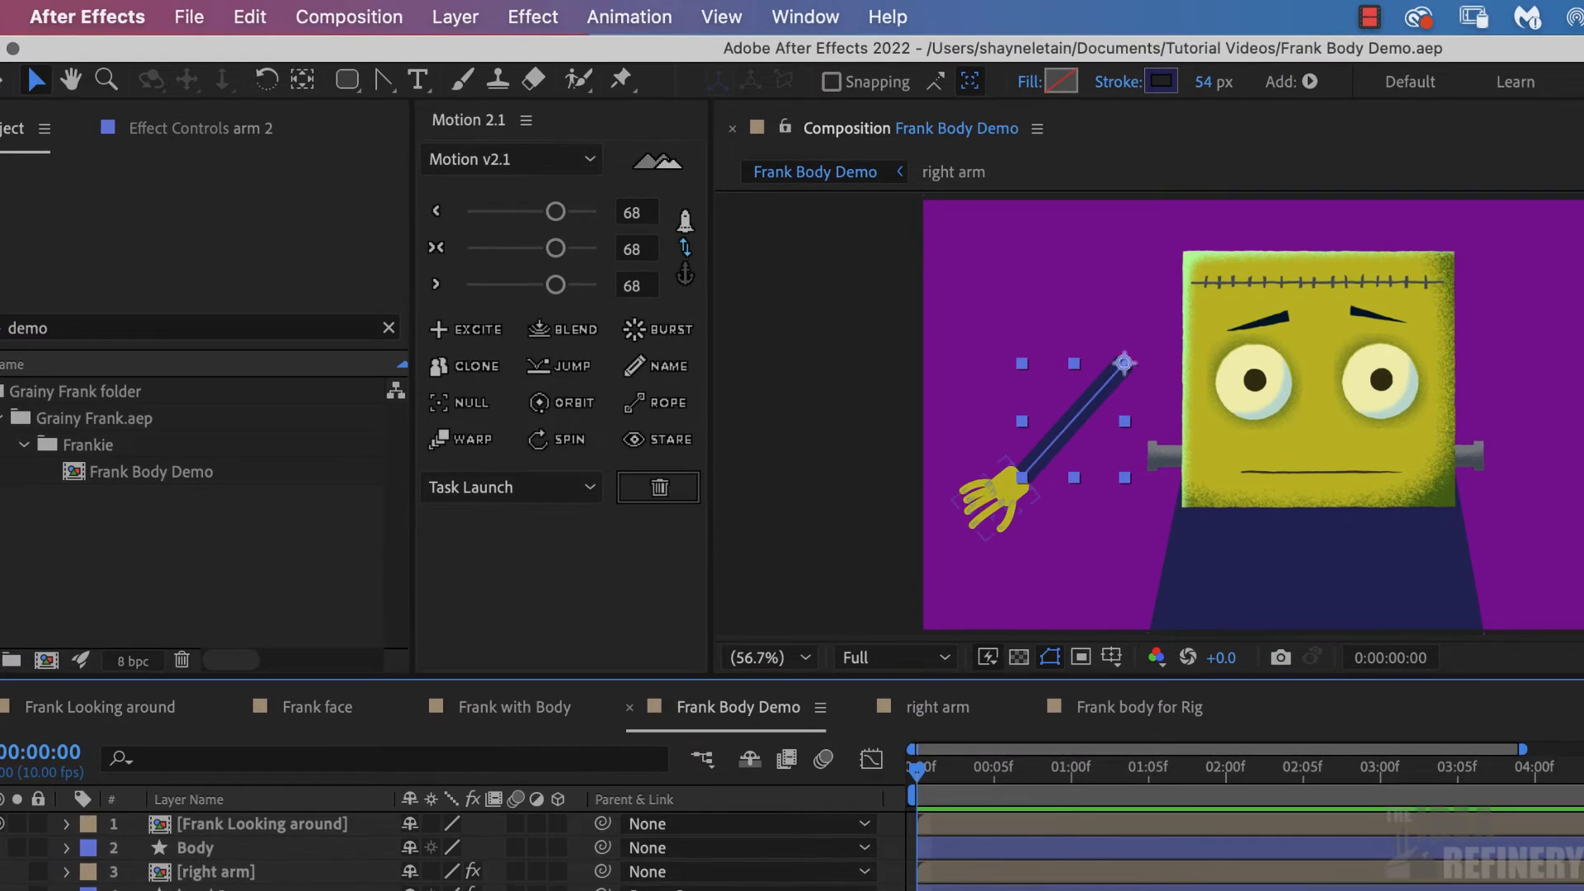
Hide the straight arm 2 and its hand, and preview the animated arm by scrubbing the timeline to 0:00:03:04
click(994, 462)
key(Delete)
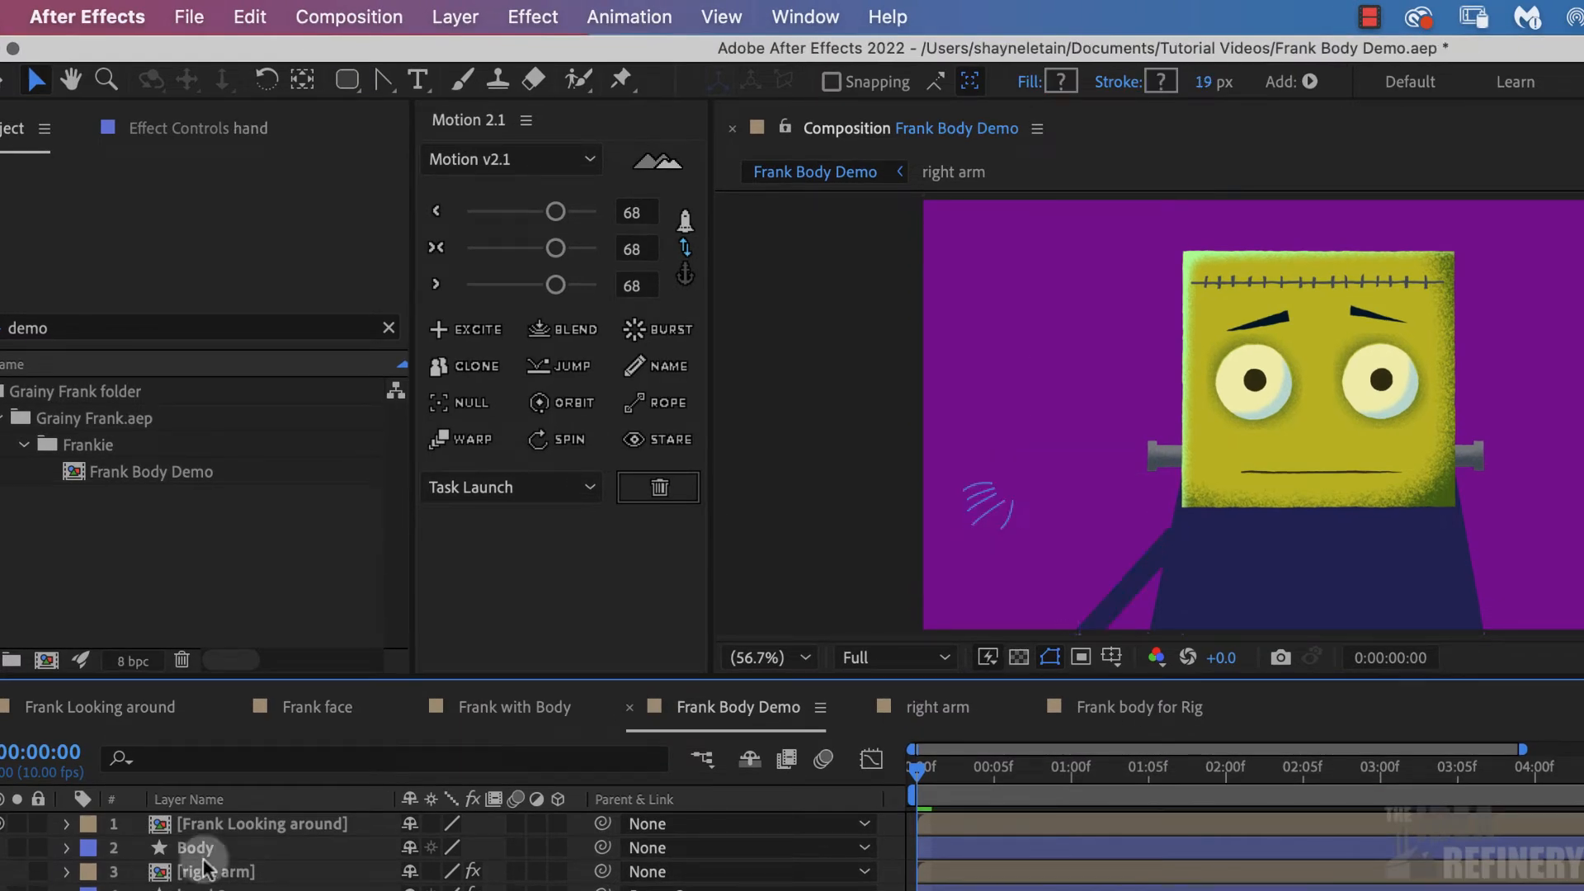
click(923, 769)
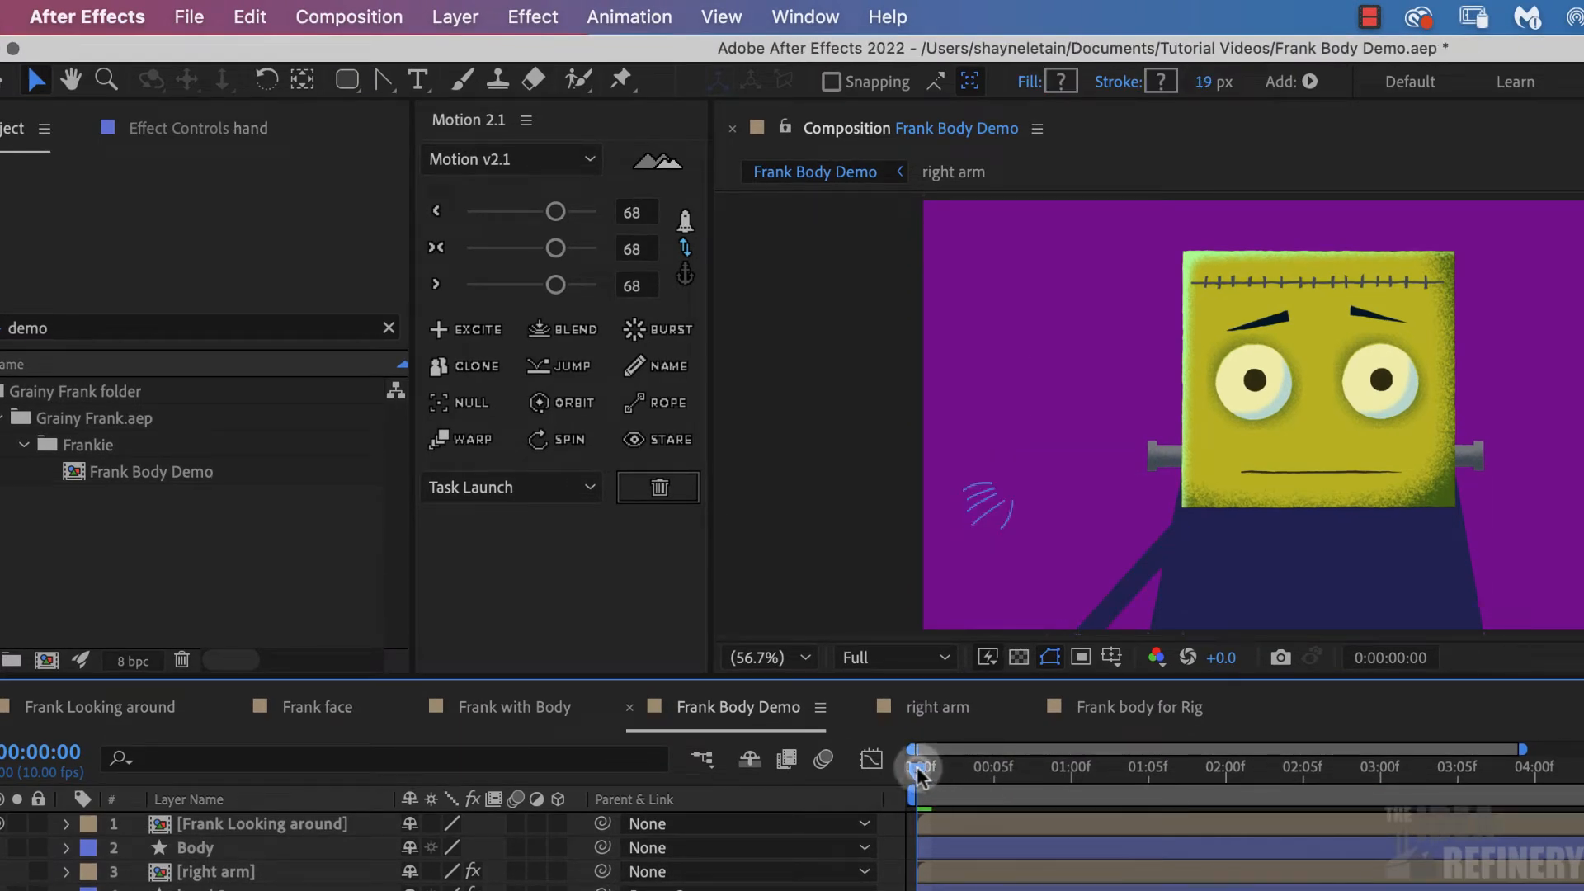
drag(918, 773, 1442, 878)
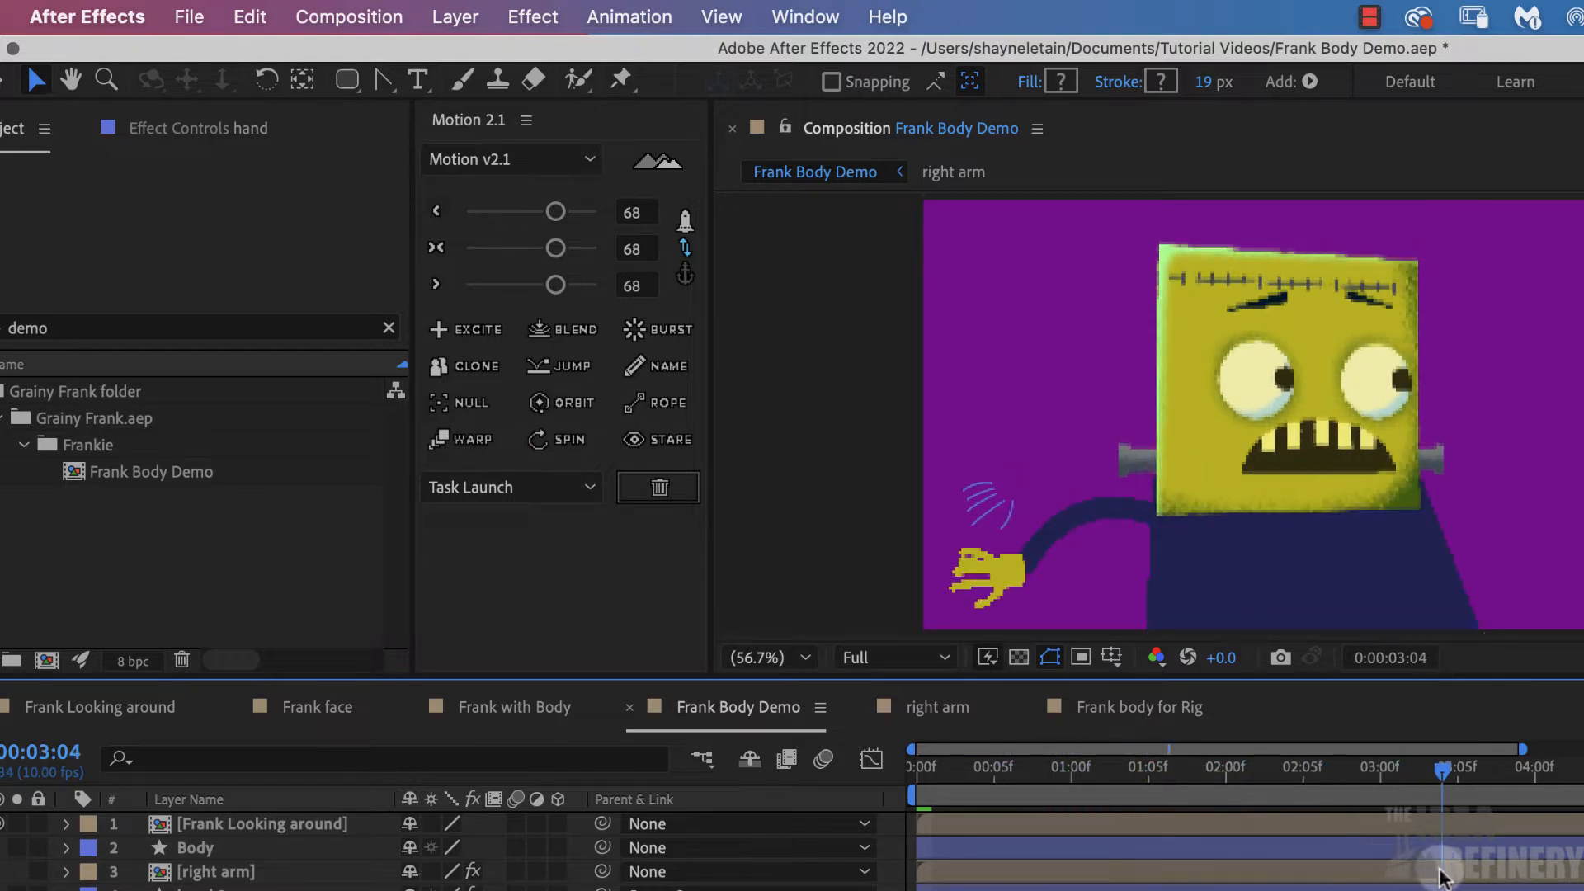
key(space)
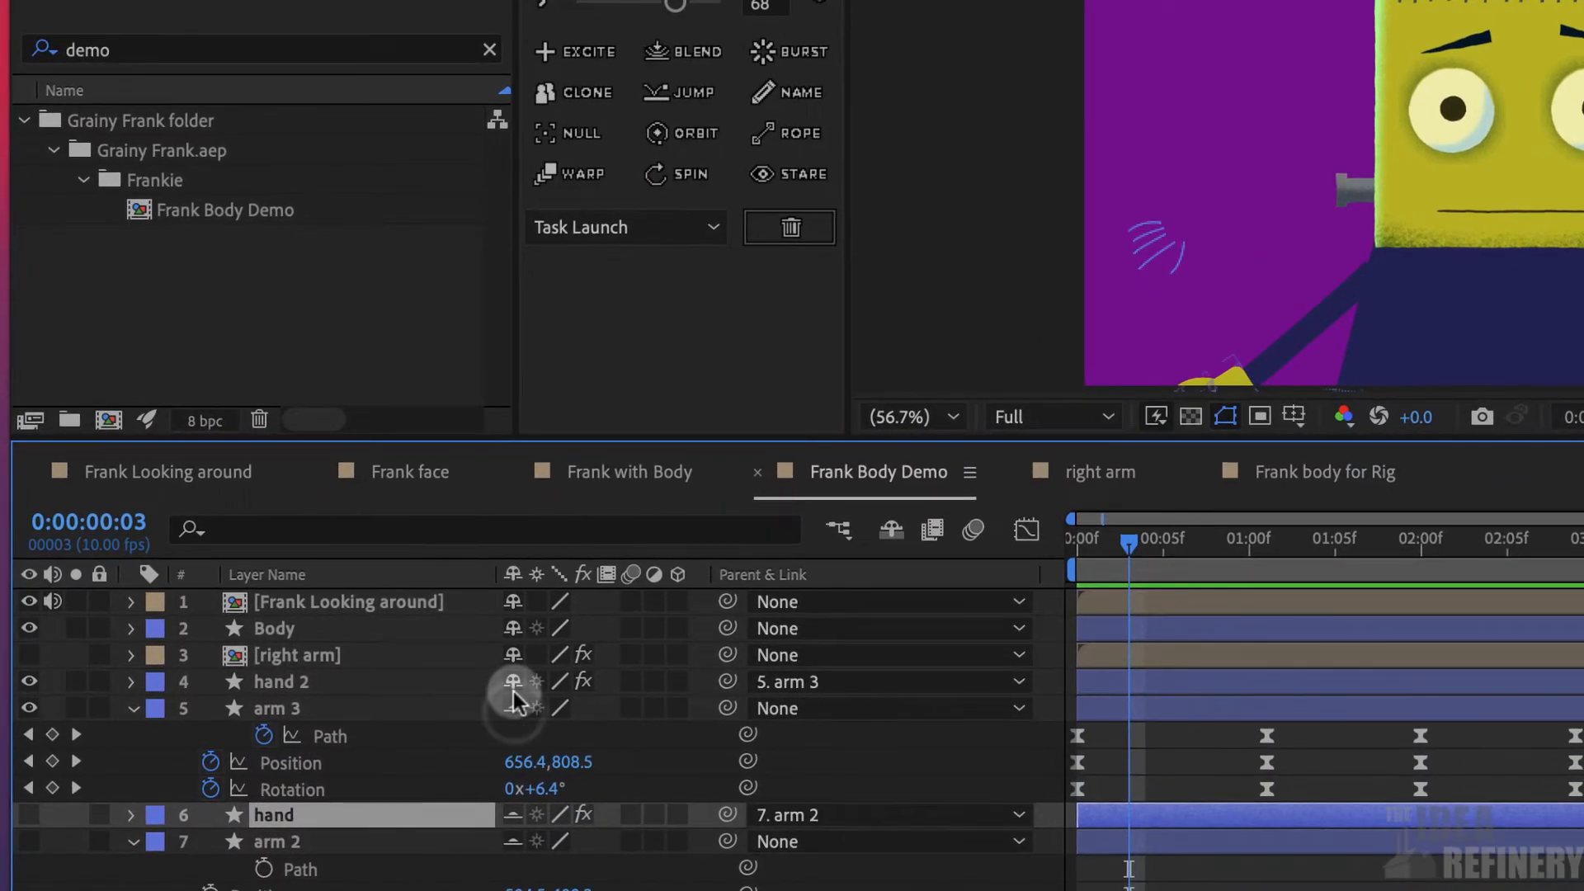
Turn off the hand 2 and arm 3 layers and hide them from the timeline as shy layers
click(513, 683)
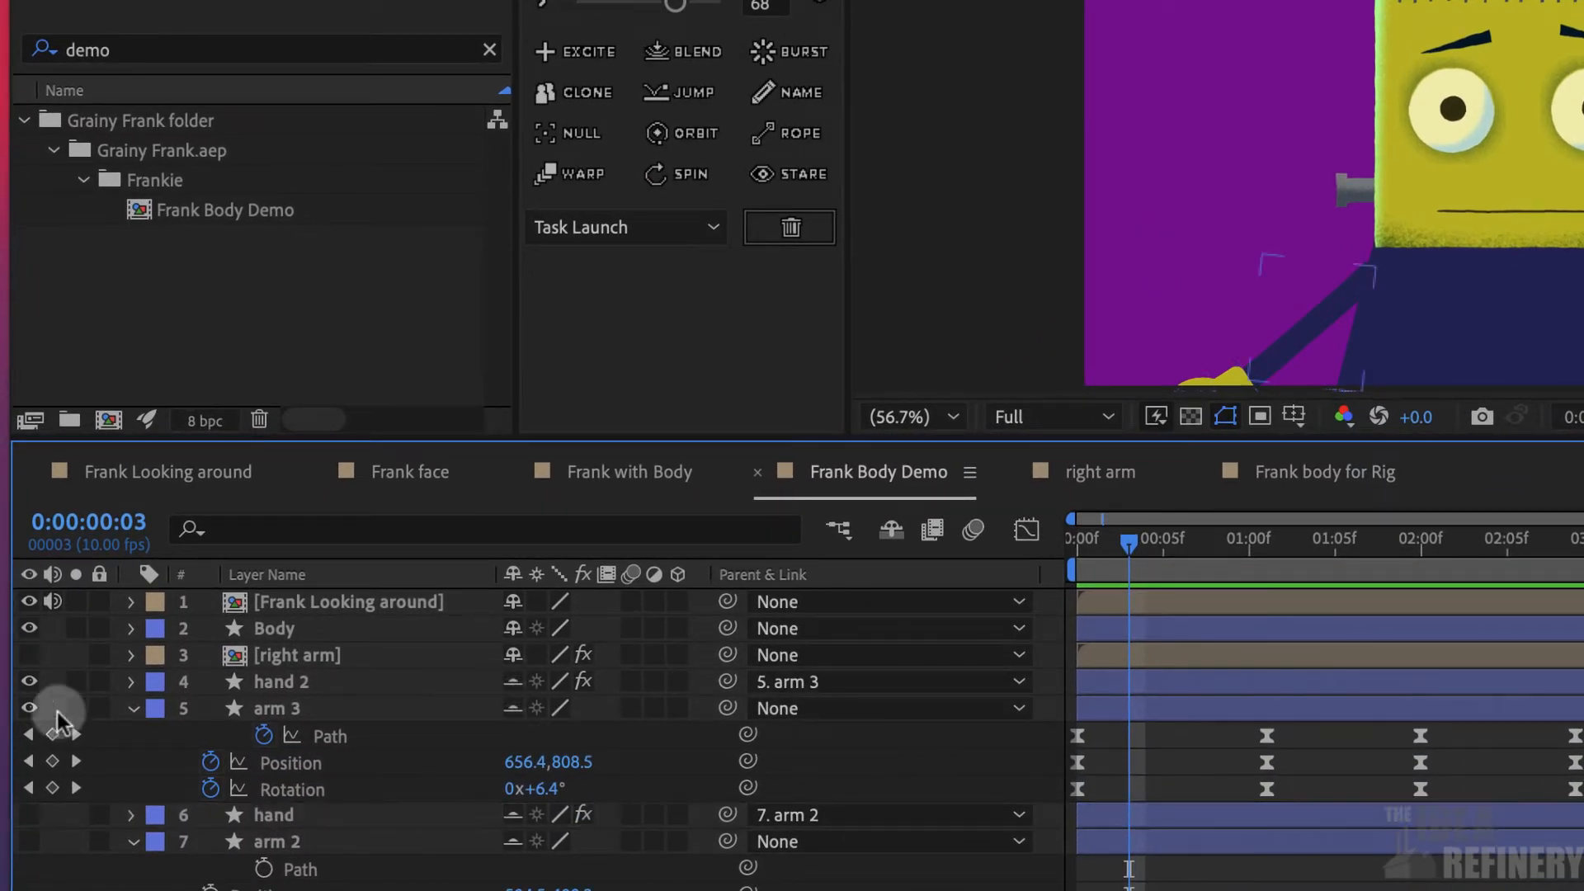
click(891, 530)
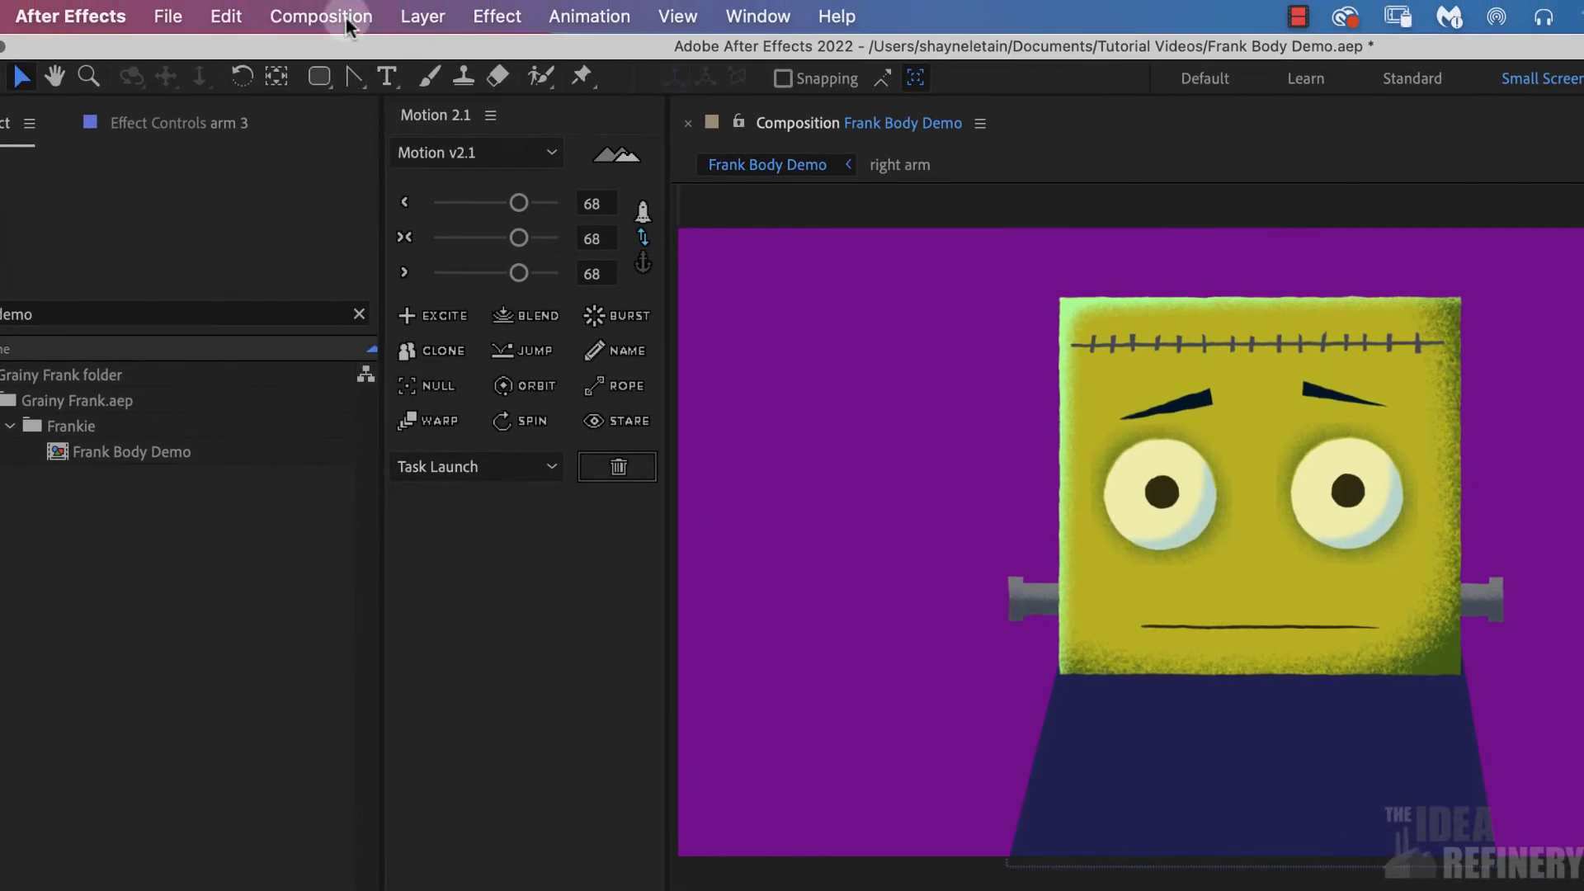
Add a new empty shape layer to the Frank Body Demo composition and activate the Pen tool
click(418, 16)
mouse_move(415, 57)
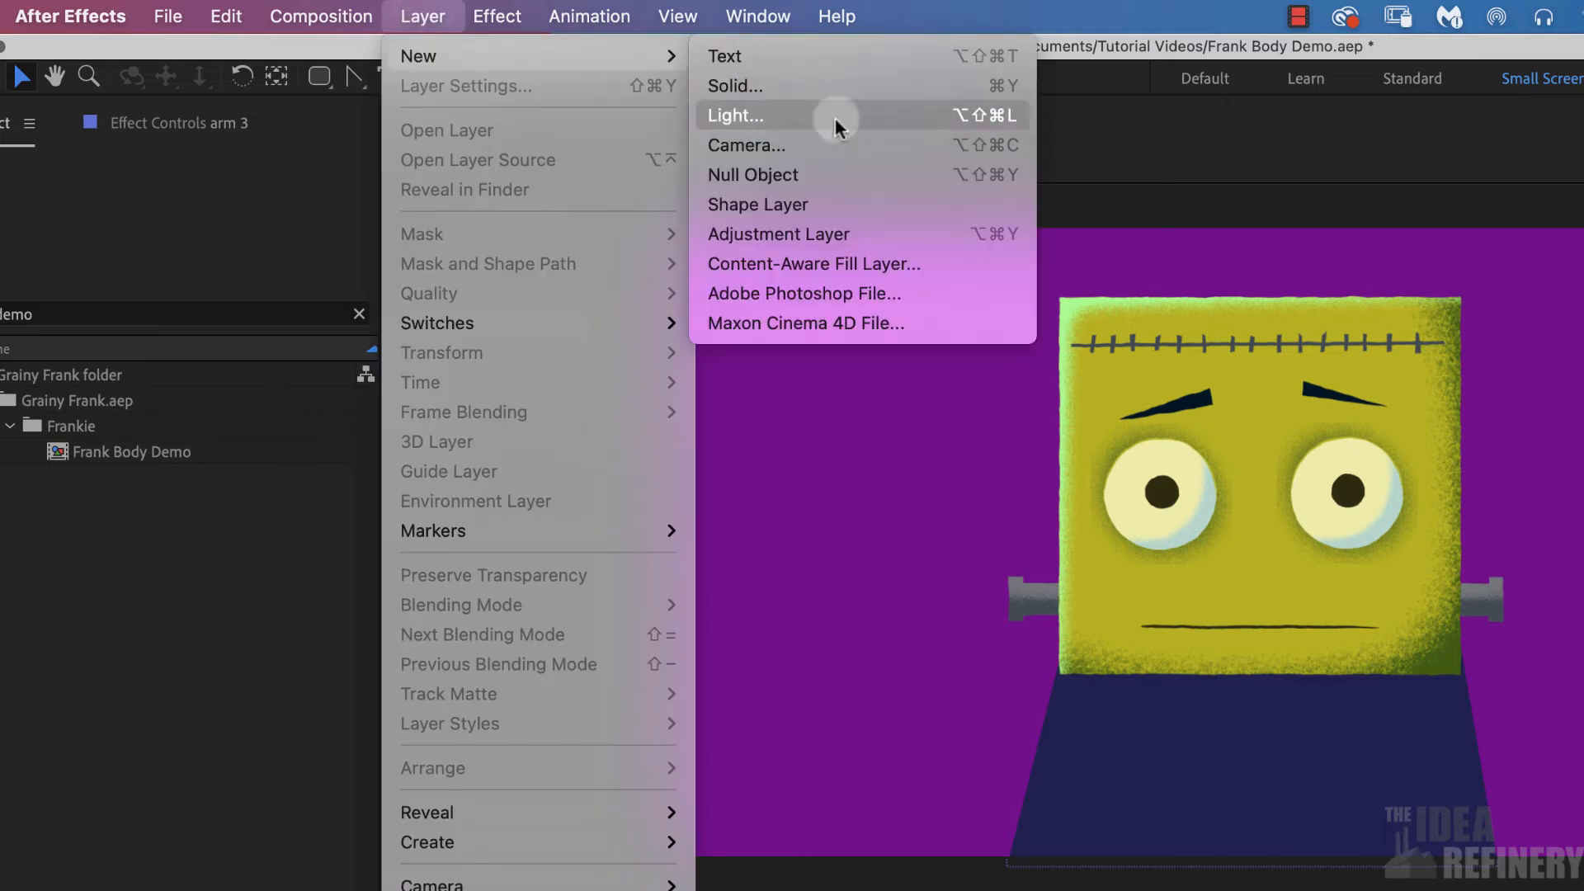
click(751, 207)
key(g)
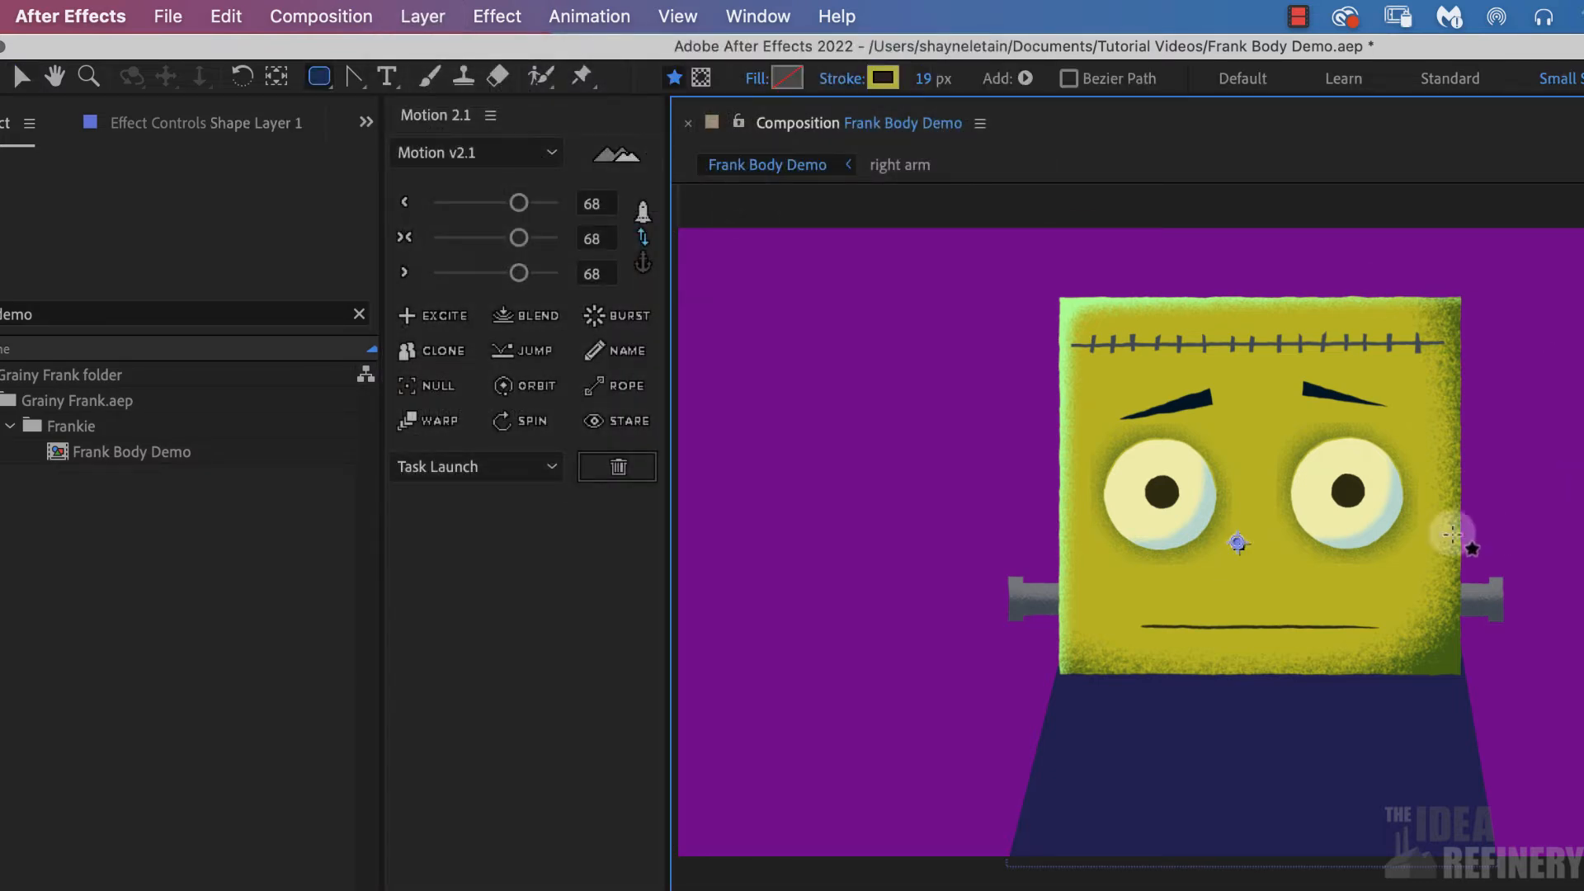
click(354, 78)
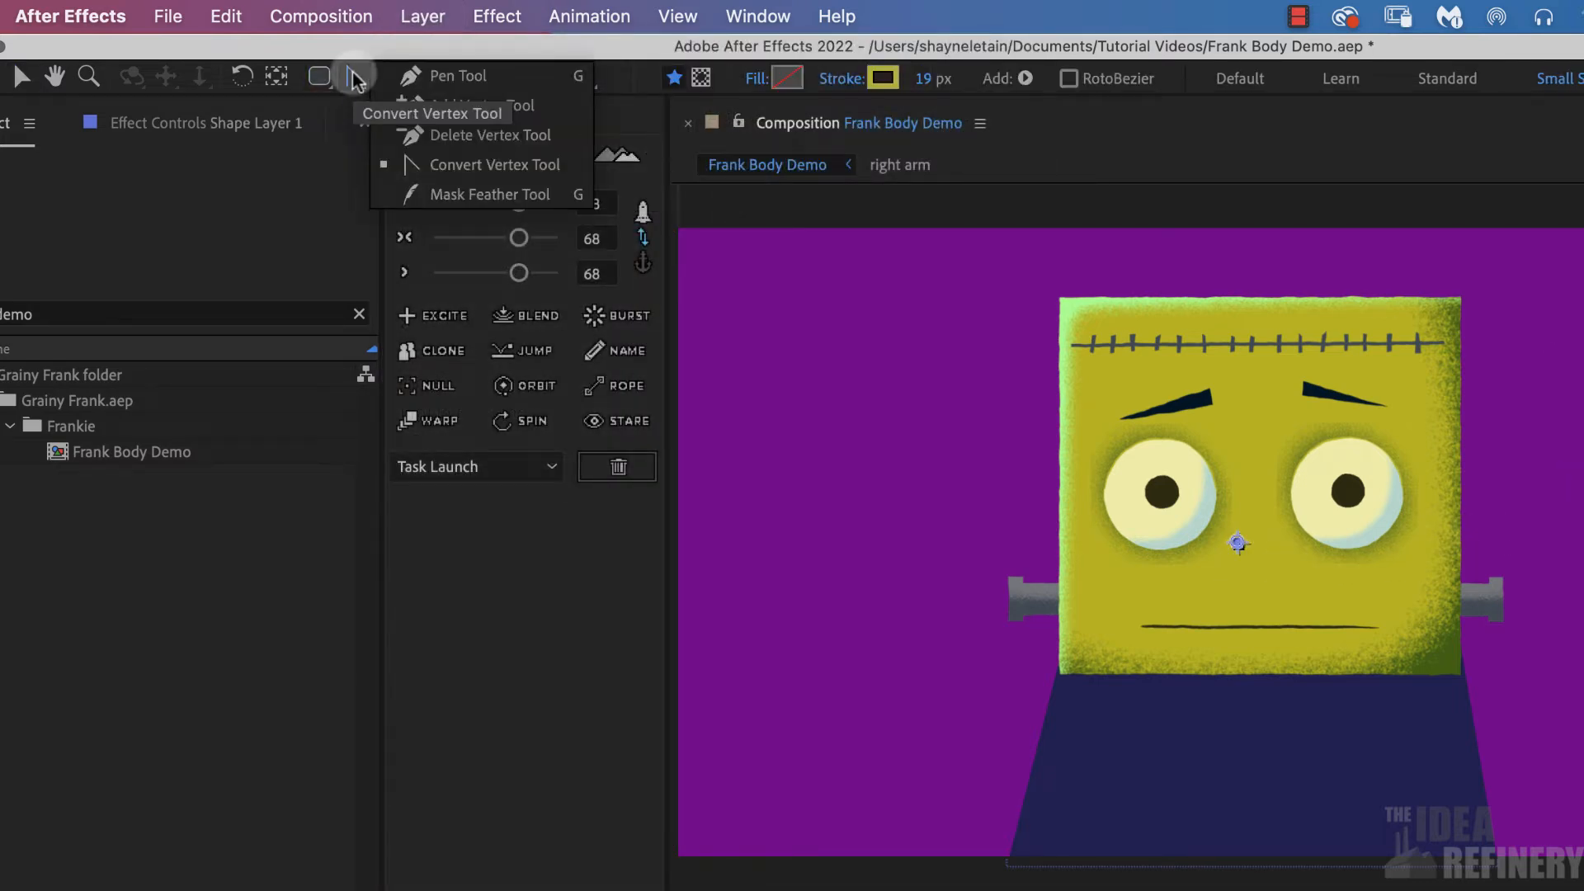
click(446, 79)
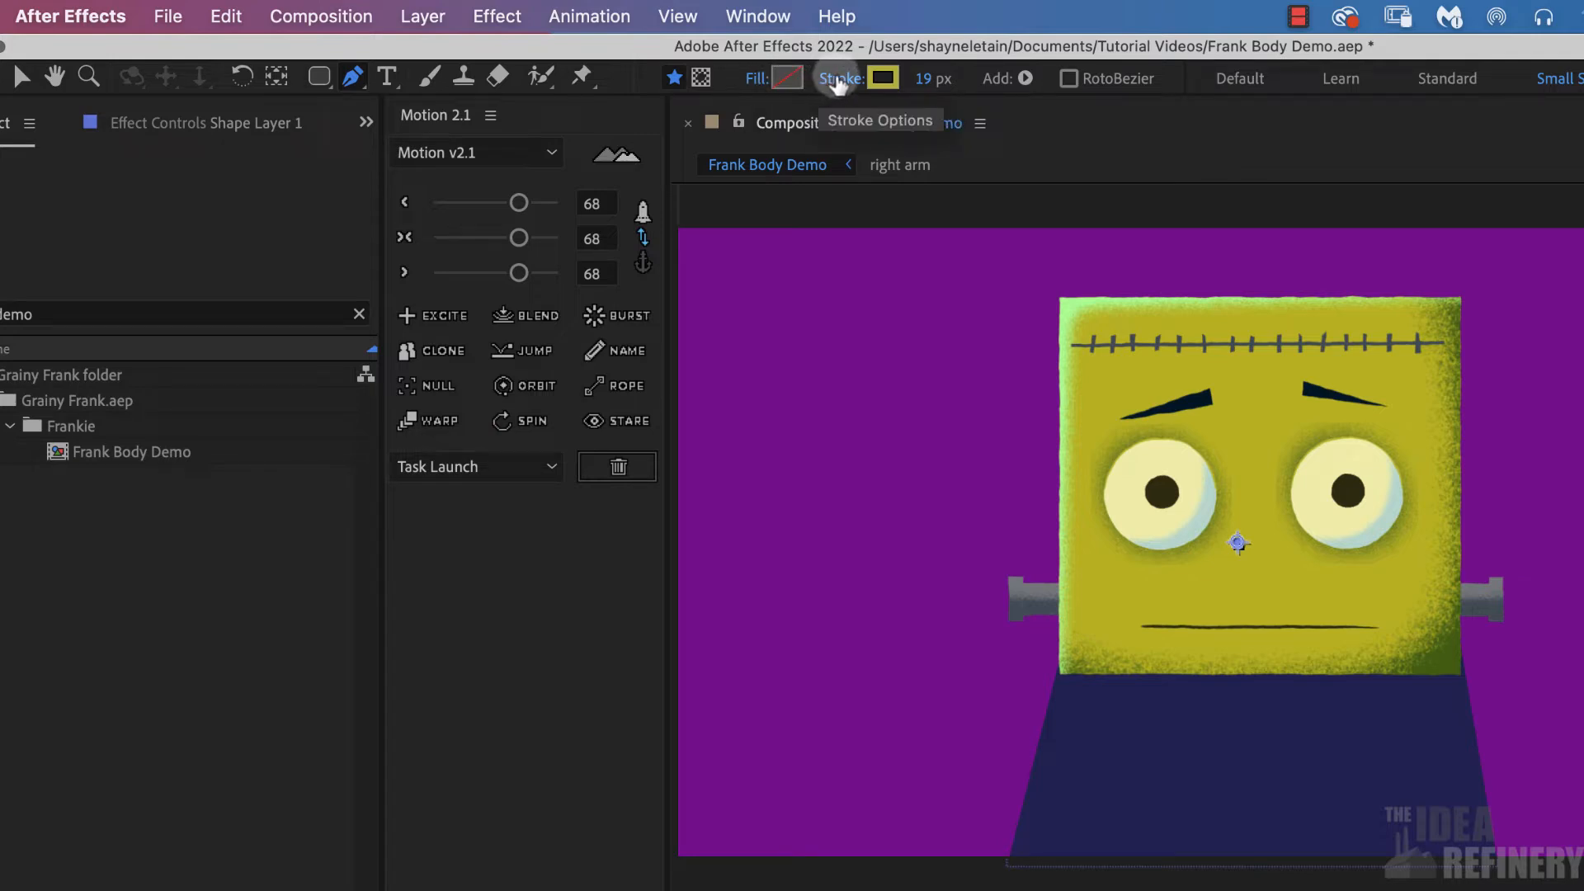
Set the fill for the new shape to None in the fill options
click(755, 85)
drag(1333, 251, 1286, 252)
click(1111, 301)
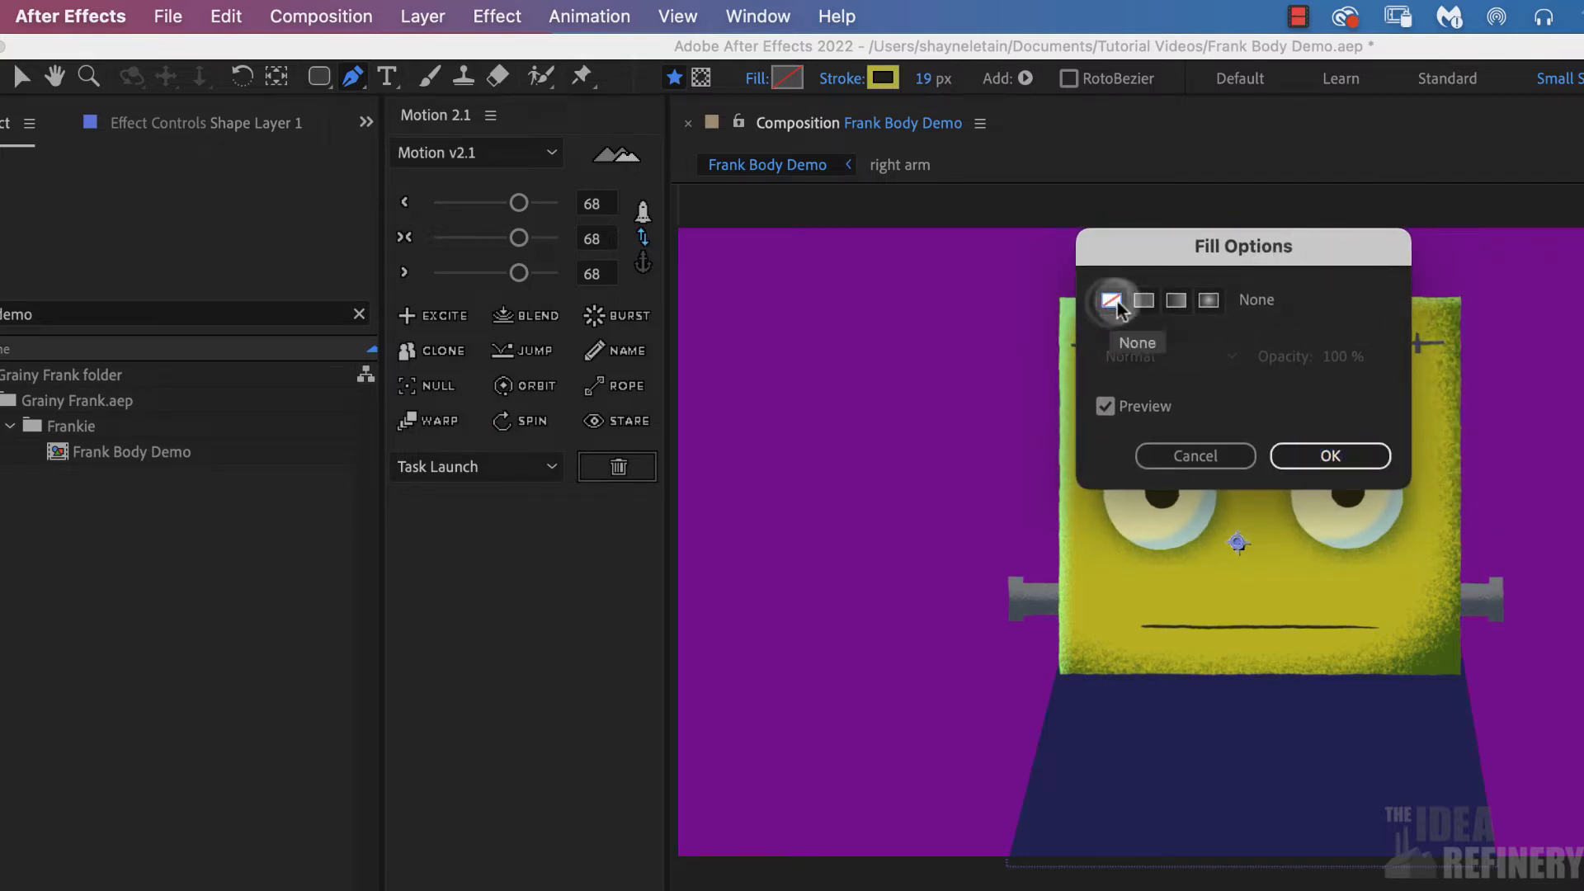
click(1361, 456)
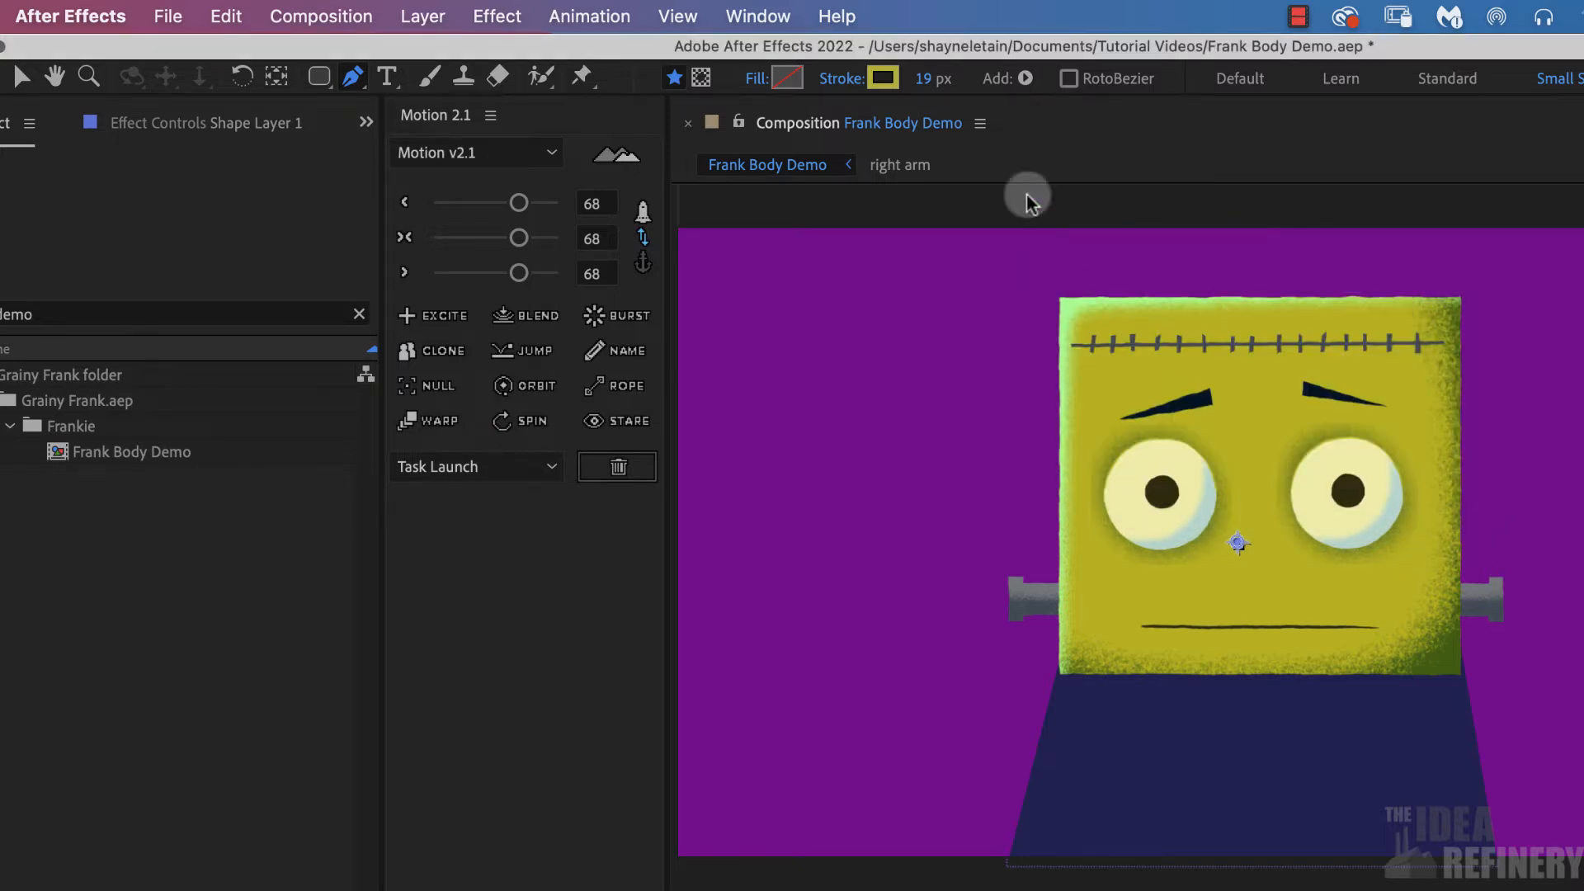
Set the shape's stroke color to the dark blue sampled from the character's body
click(883, 80)
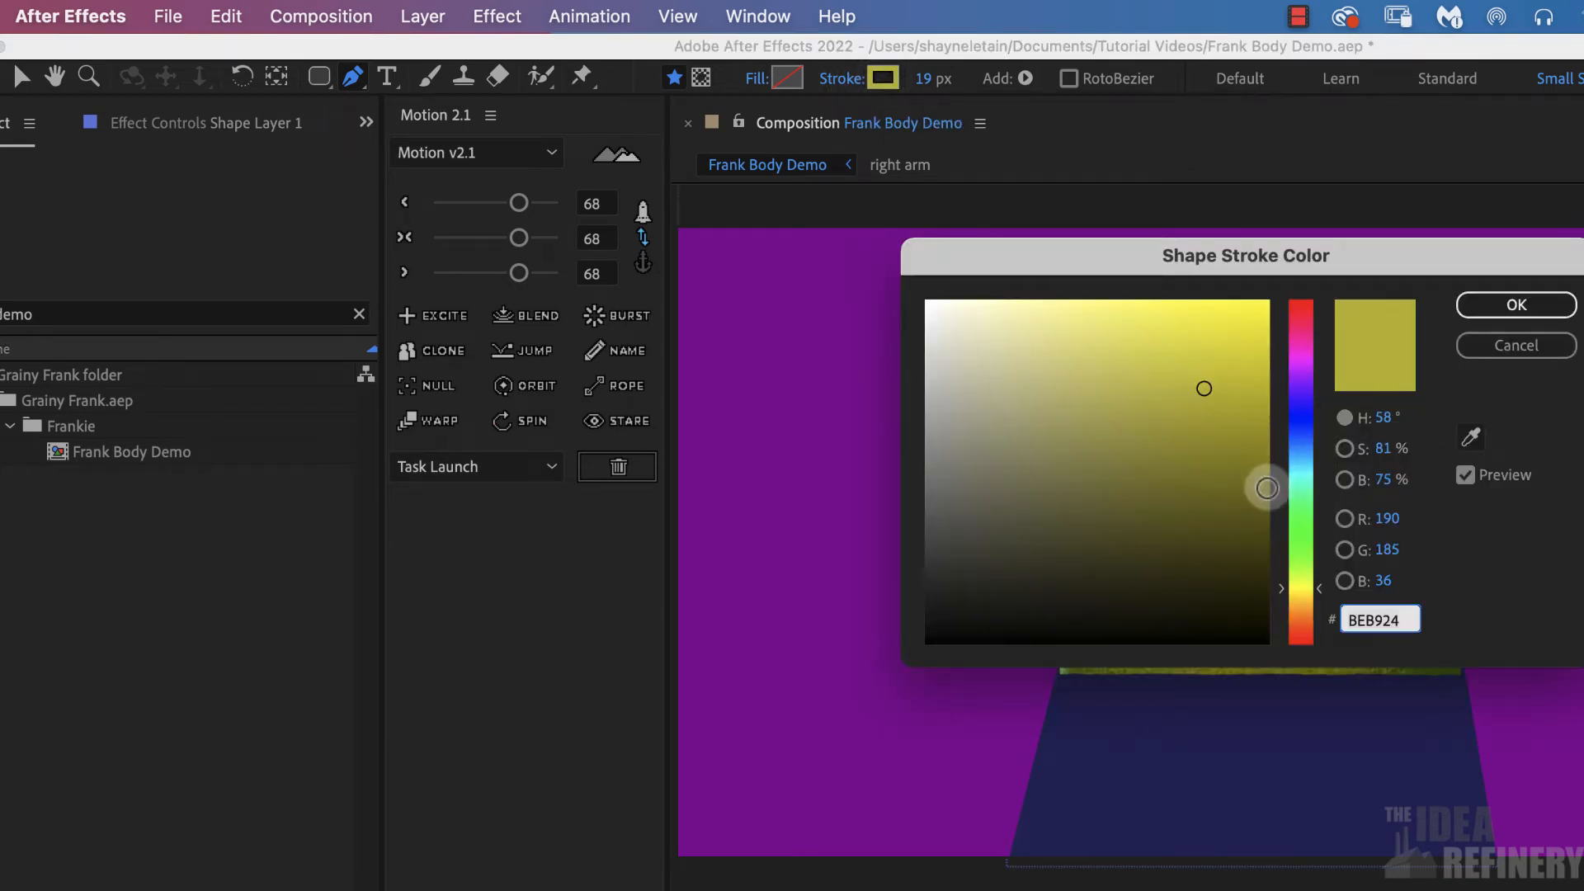
click(1471, 436)
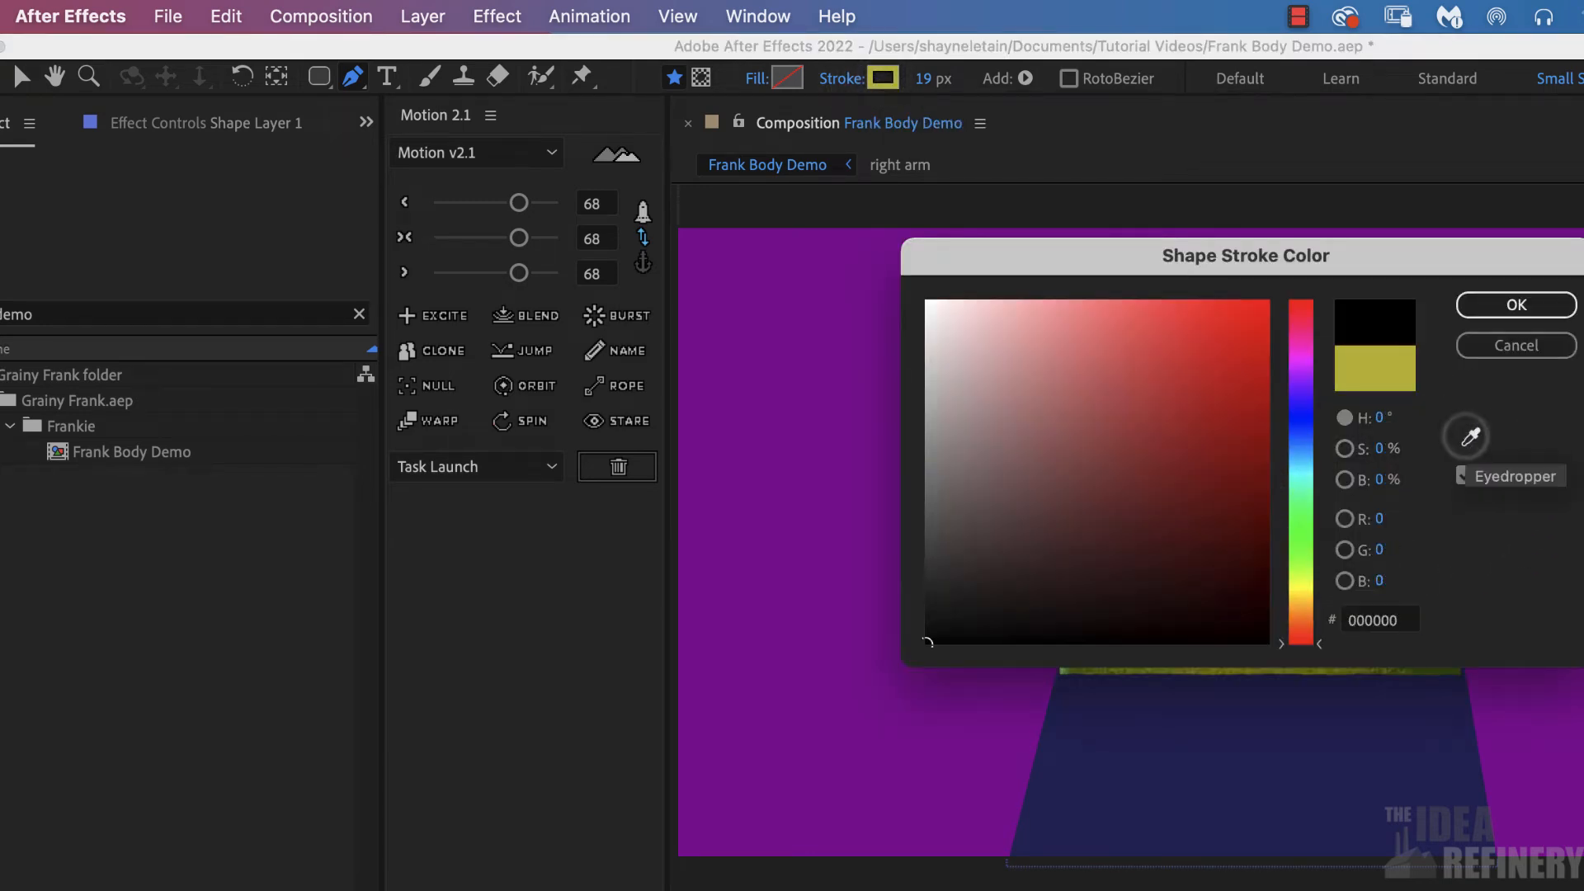
click(1262, 747)
click(1528, 307)
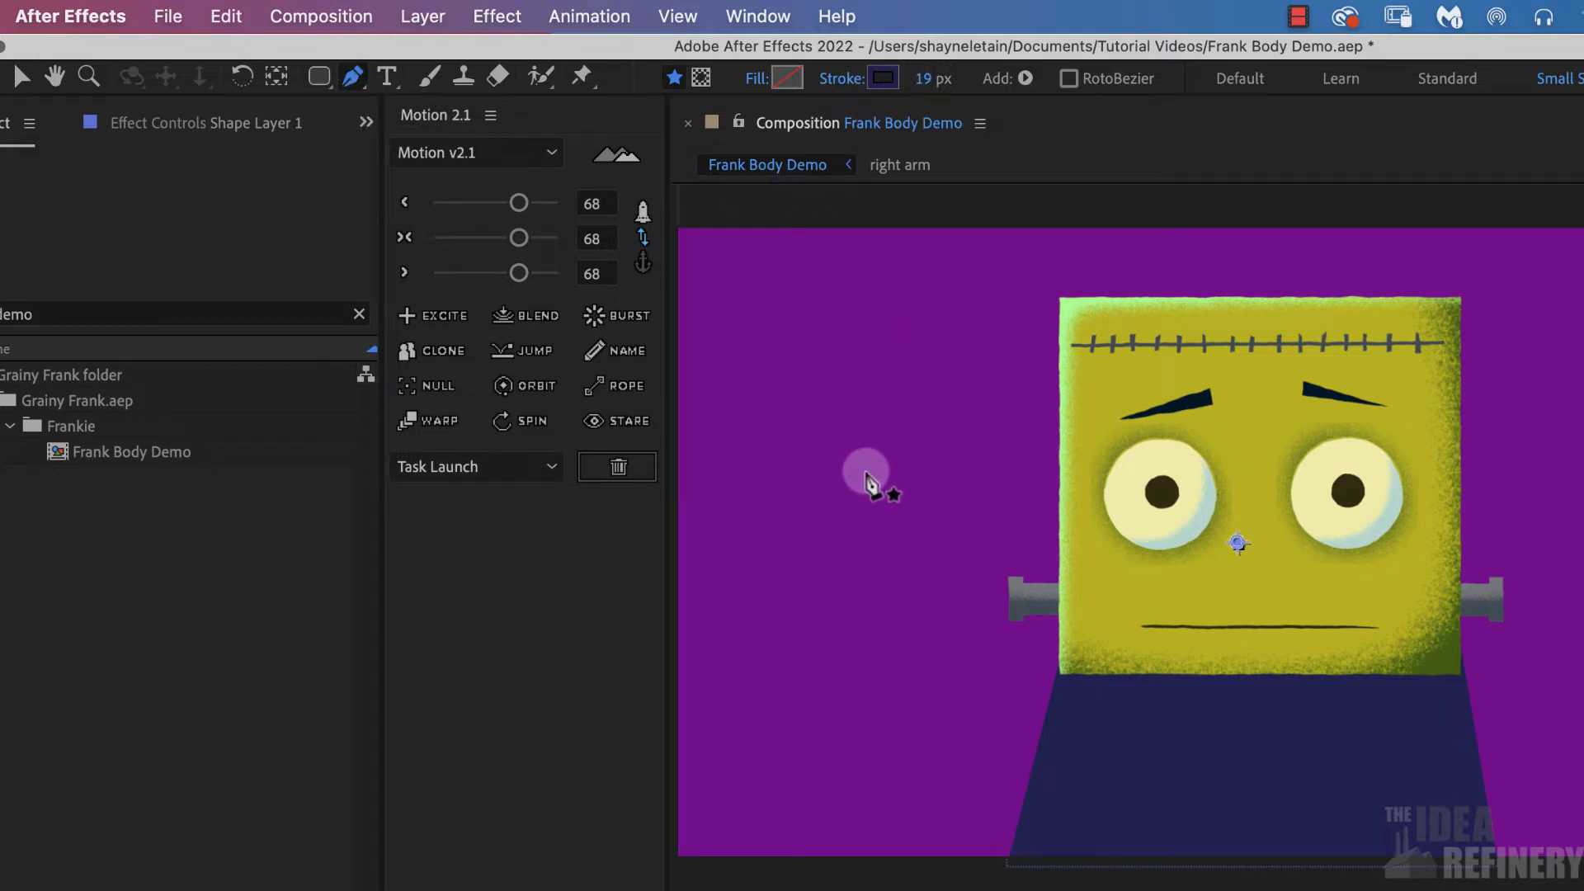
Draw a straight vertical two-point path for the arm in the purple area beside the head, redoing the lower point to straighten it
click(852, 411)
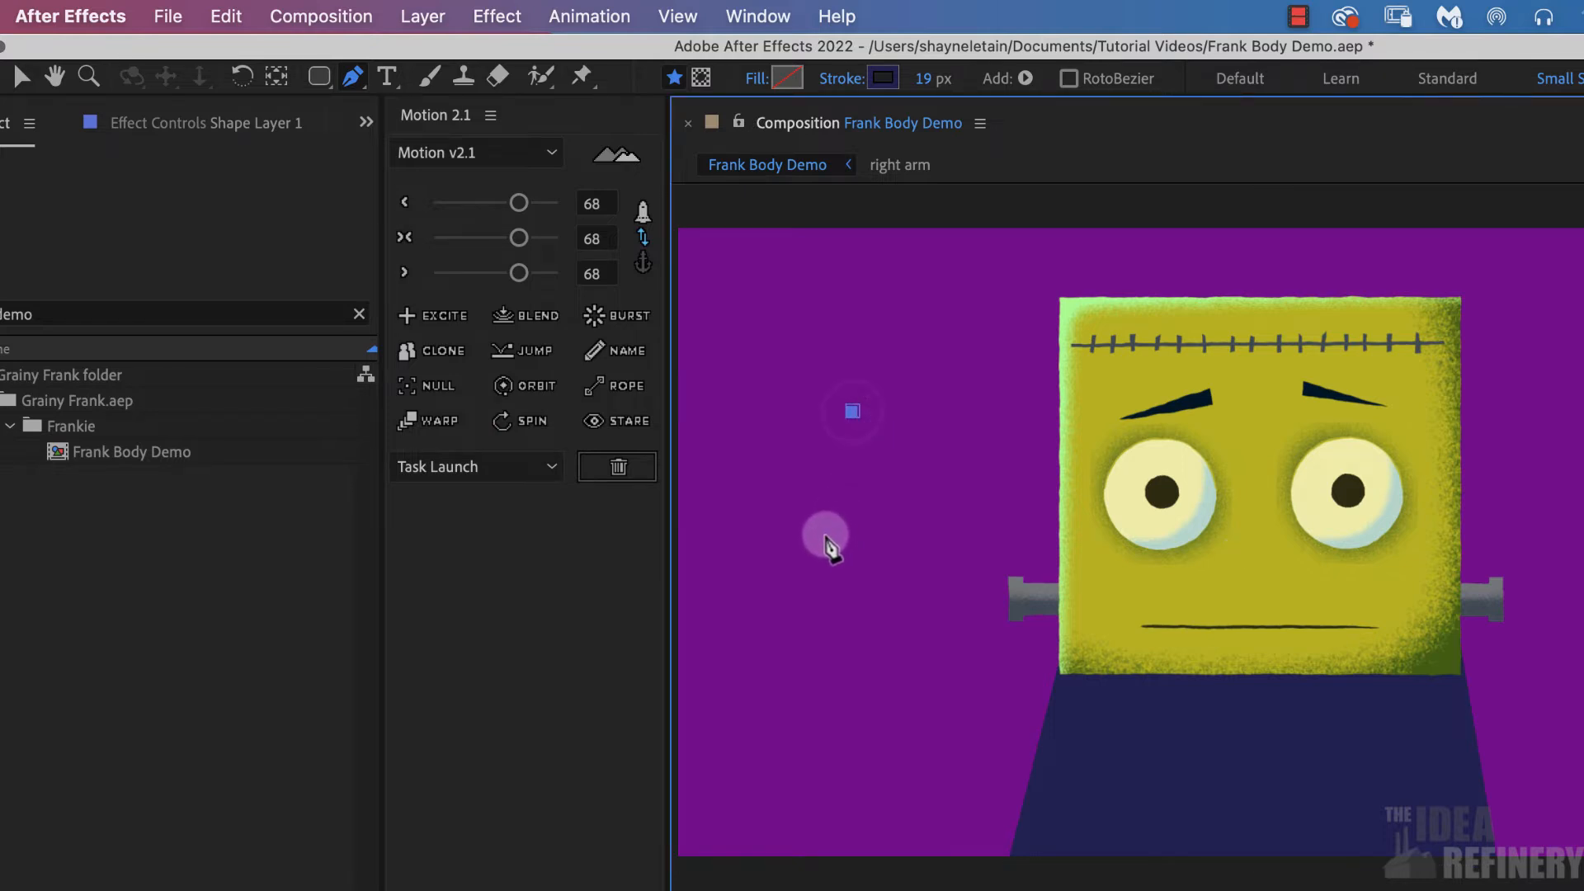
click(857, 661)
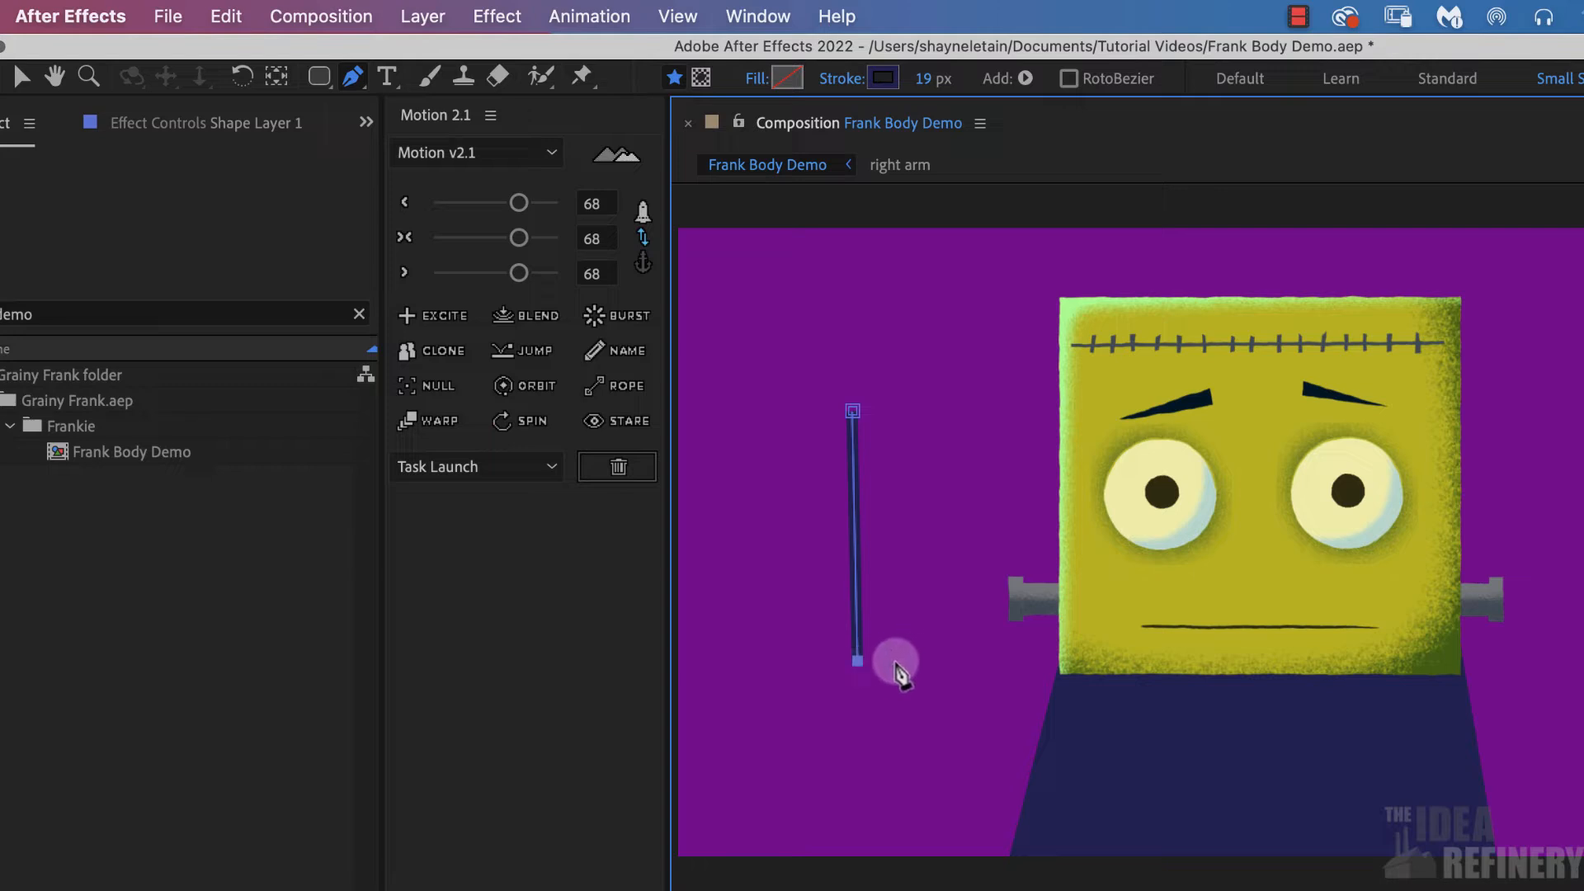
key(super+z)
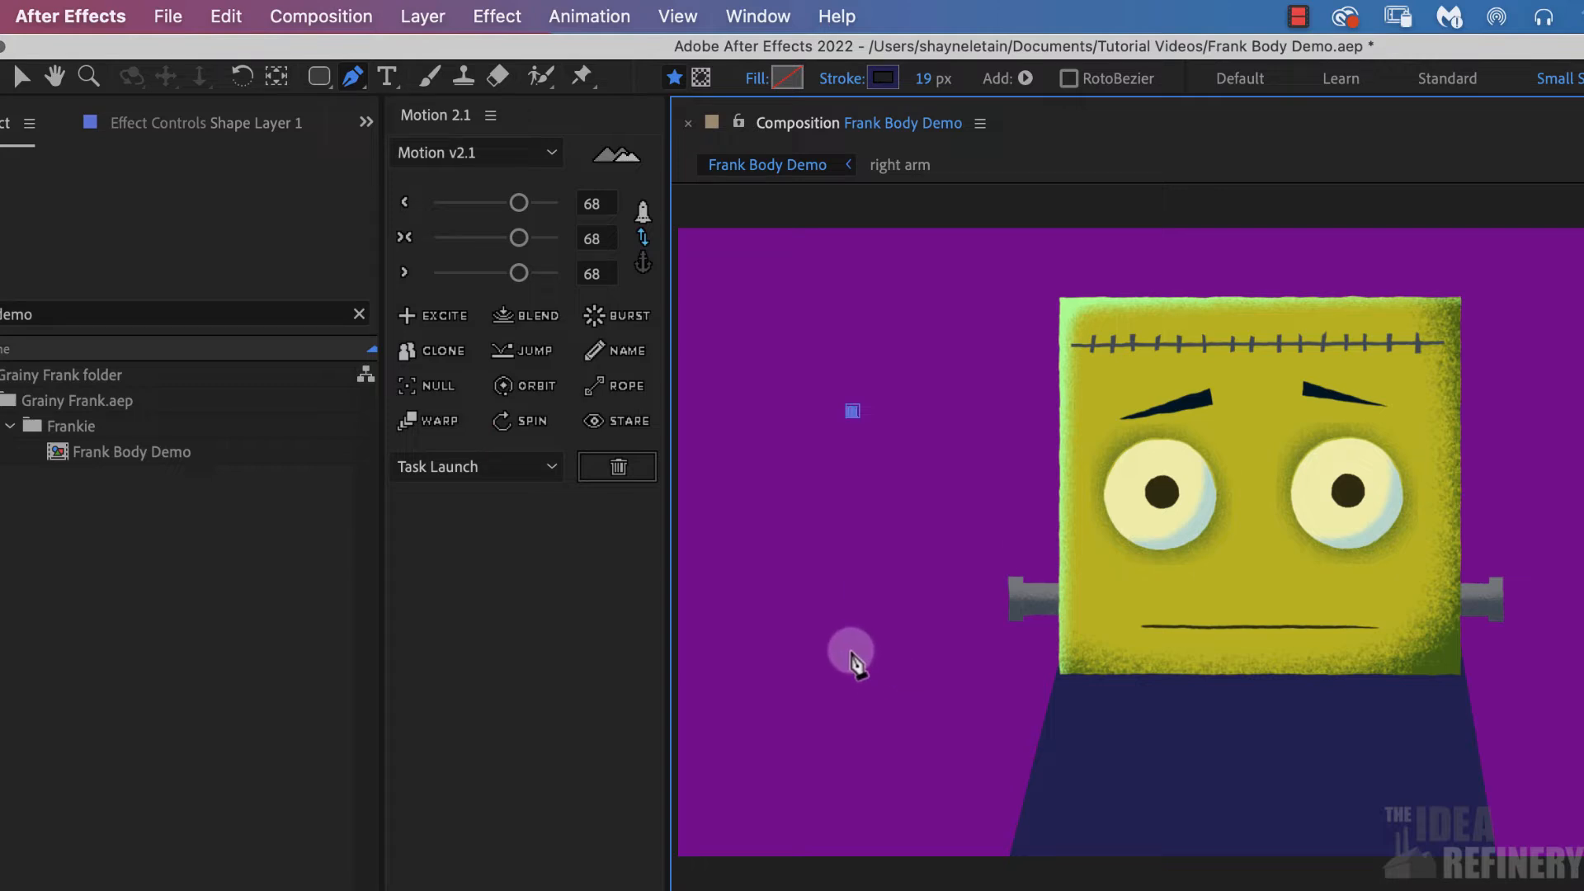
click(853, 644)
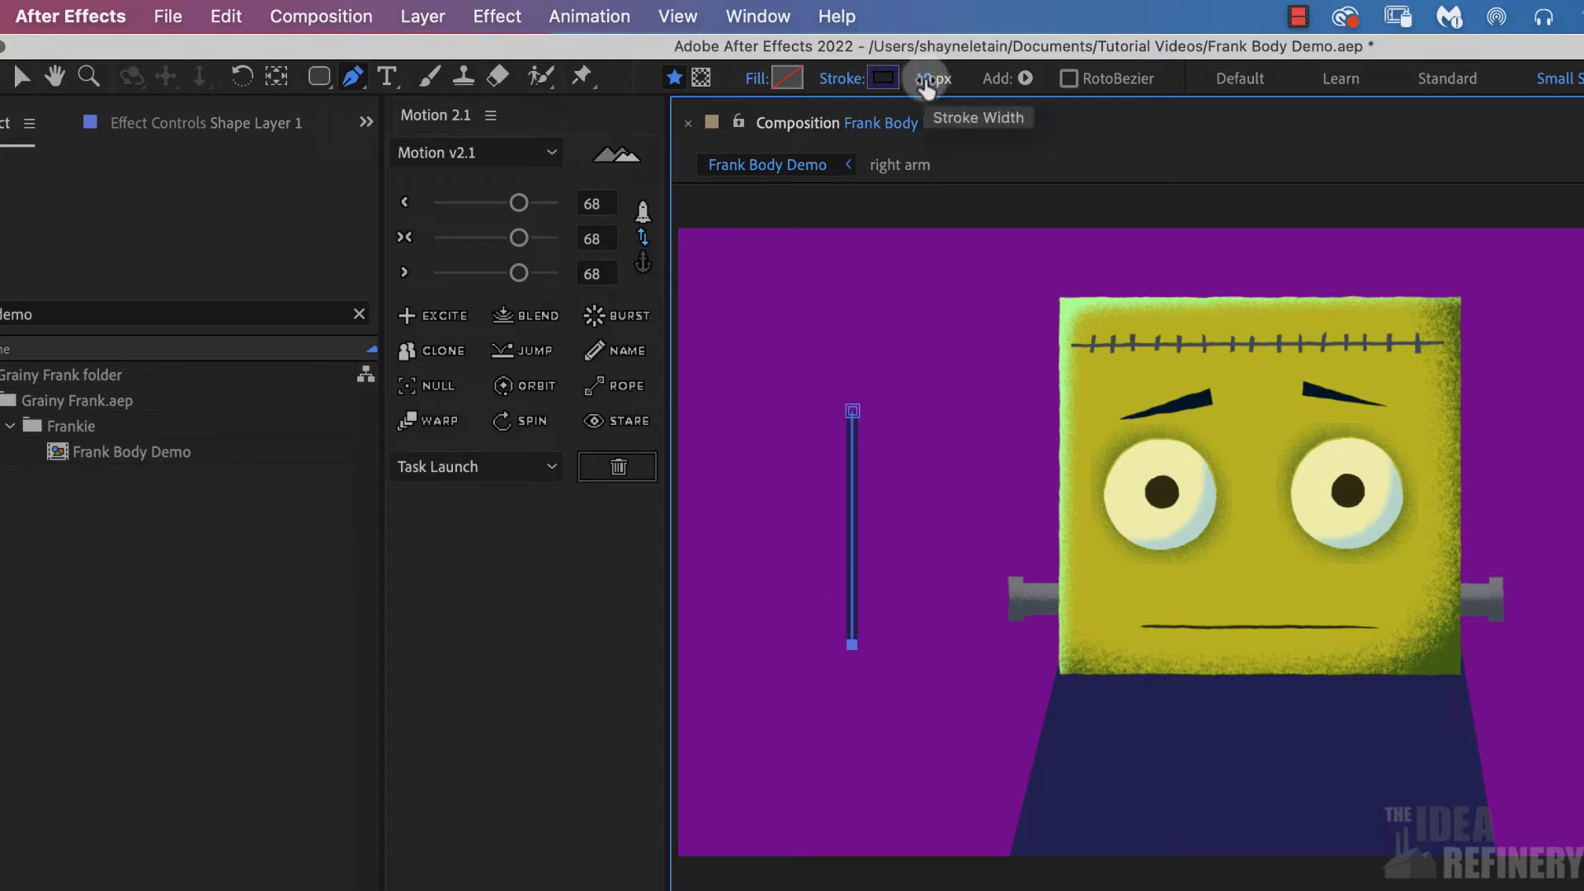
Thicken the arm path's stroke to 64 px and return to the Selection tool
drag(927, 87, 973, 81)
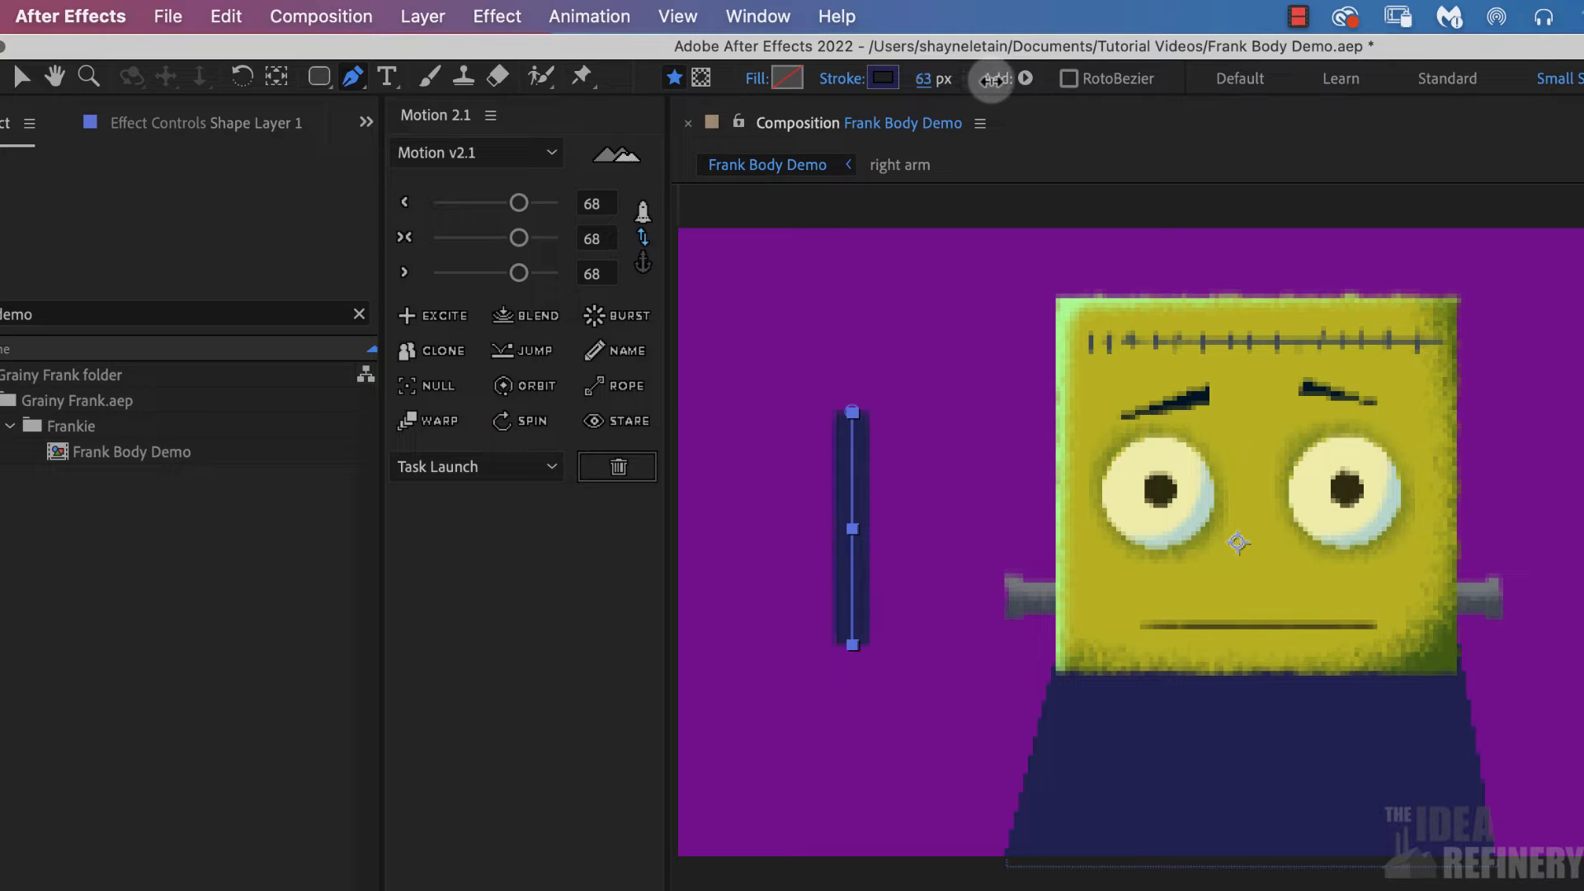
drag(991, 81, 994, 81)
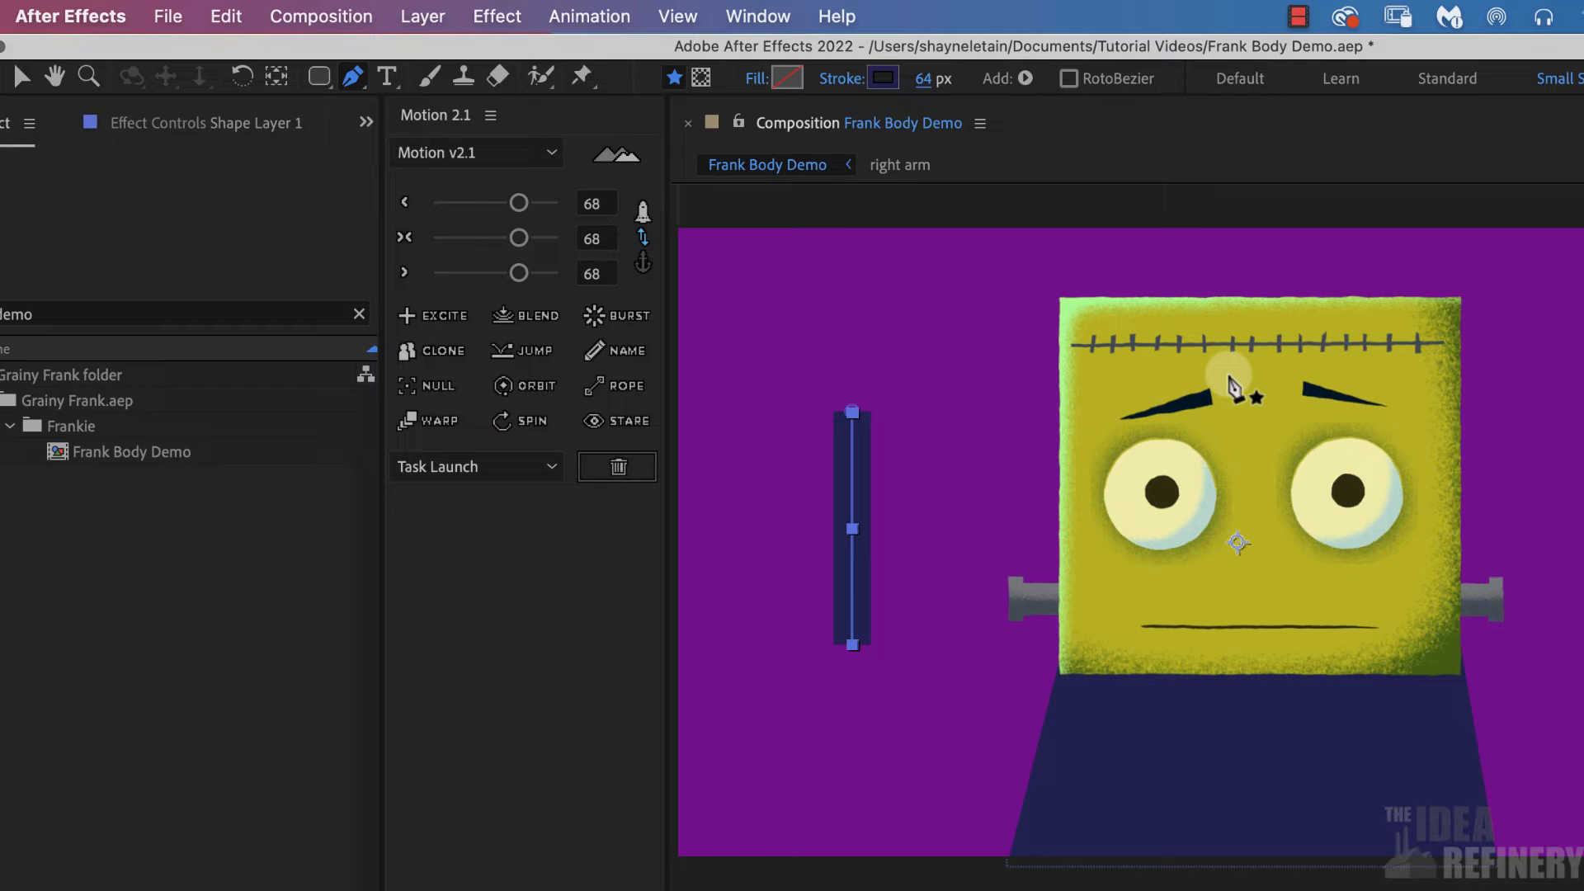
key(v)
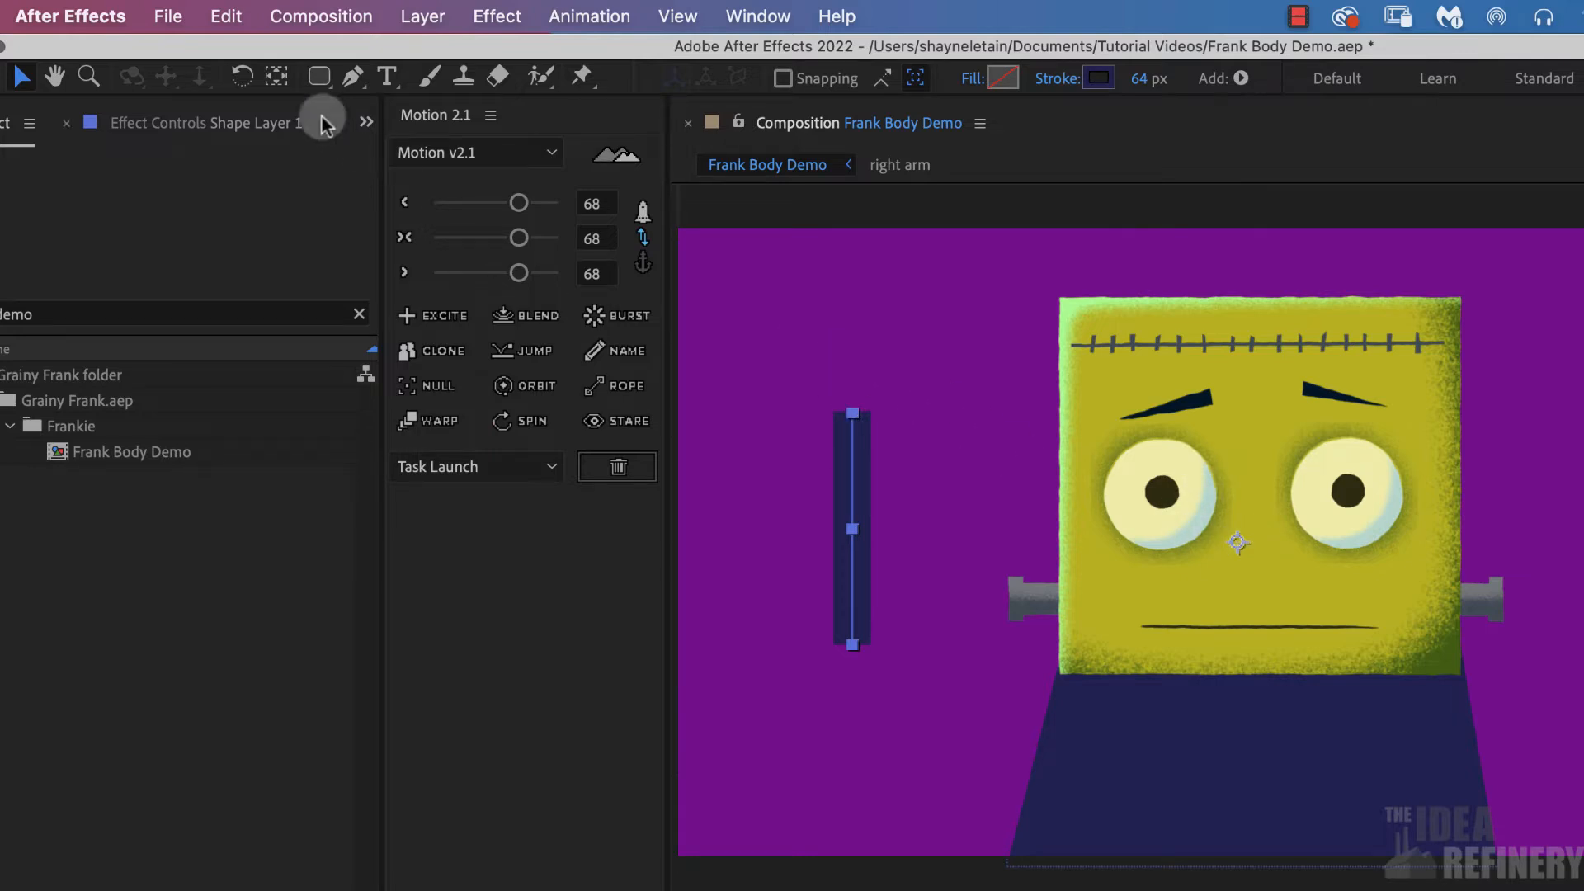
Move the arm's anchor point to the upper end of its path and rotate the arm slightly around it
click(277, 78)
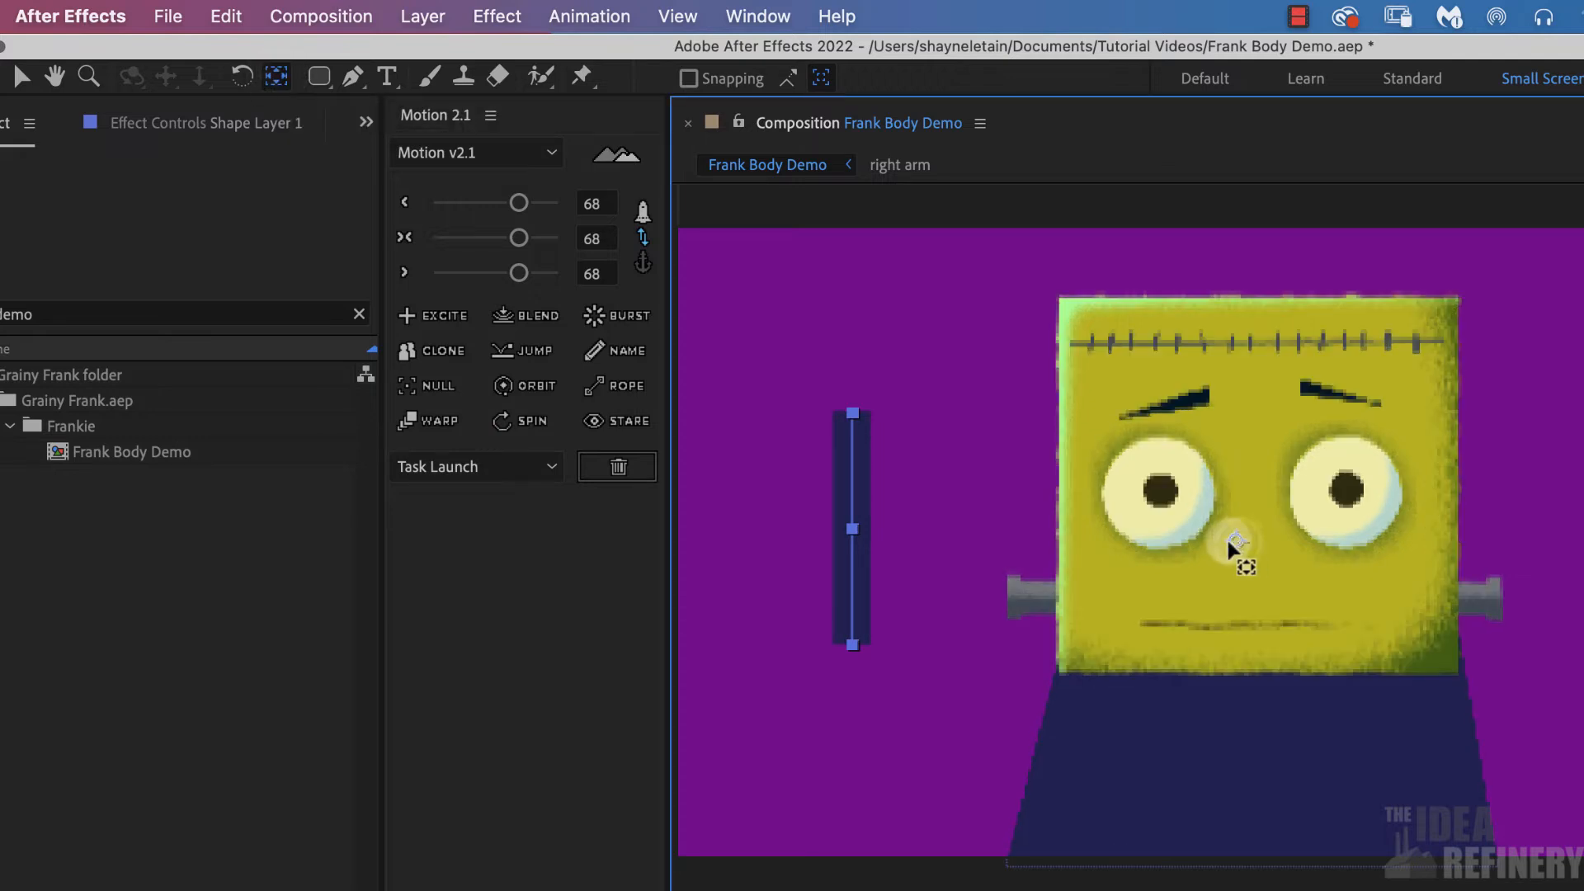
click(987, 589)
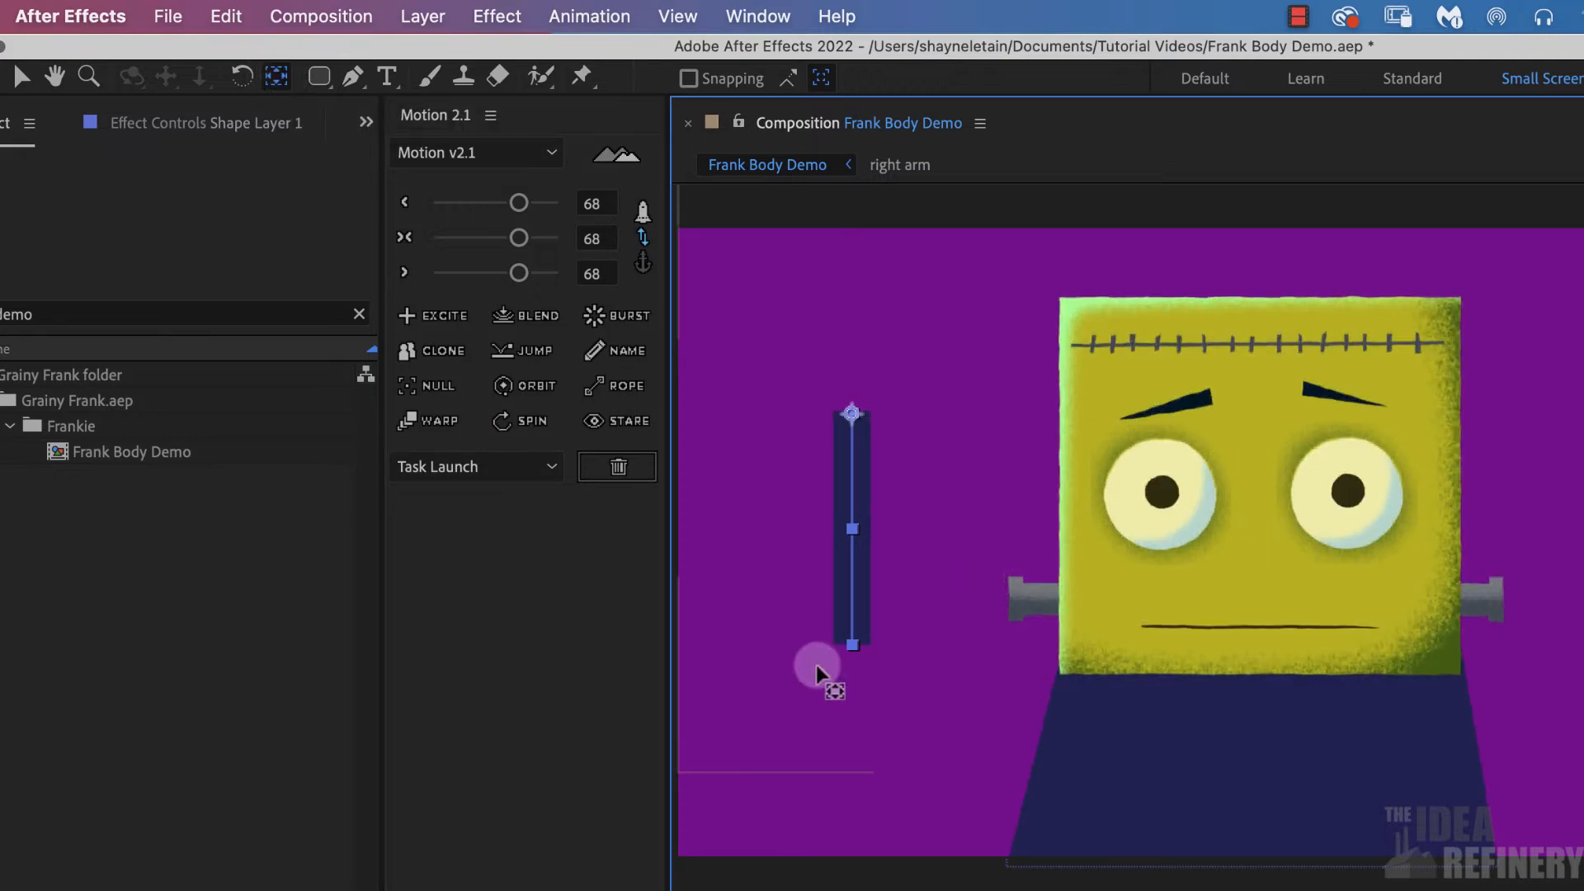
click(242, 78)
mouse_move(859, 413)
mouse_down()
mouse_move(898, 460)
mouse_move(894, 488)
mouse_move(833, 546)
mouse_move(874, 473)
mouse_move(877, 407)
mouse_up()
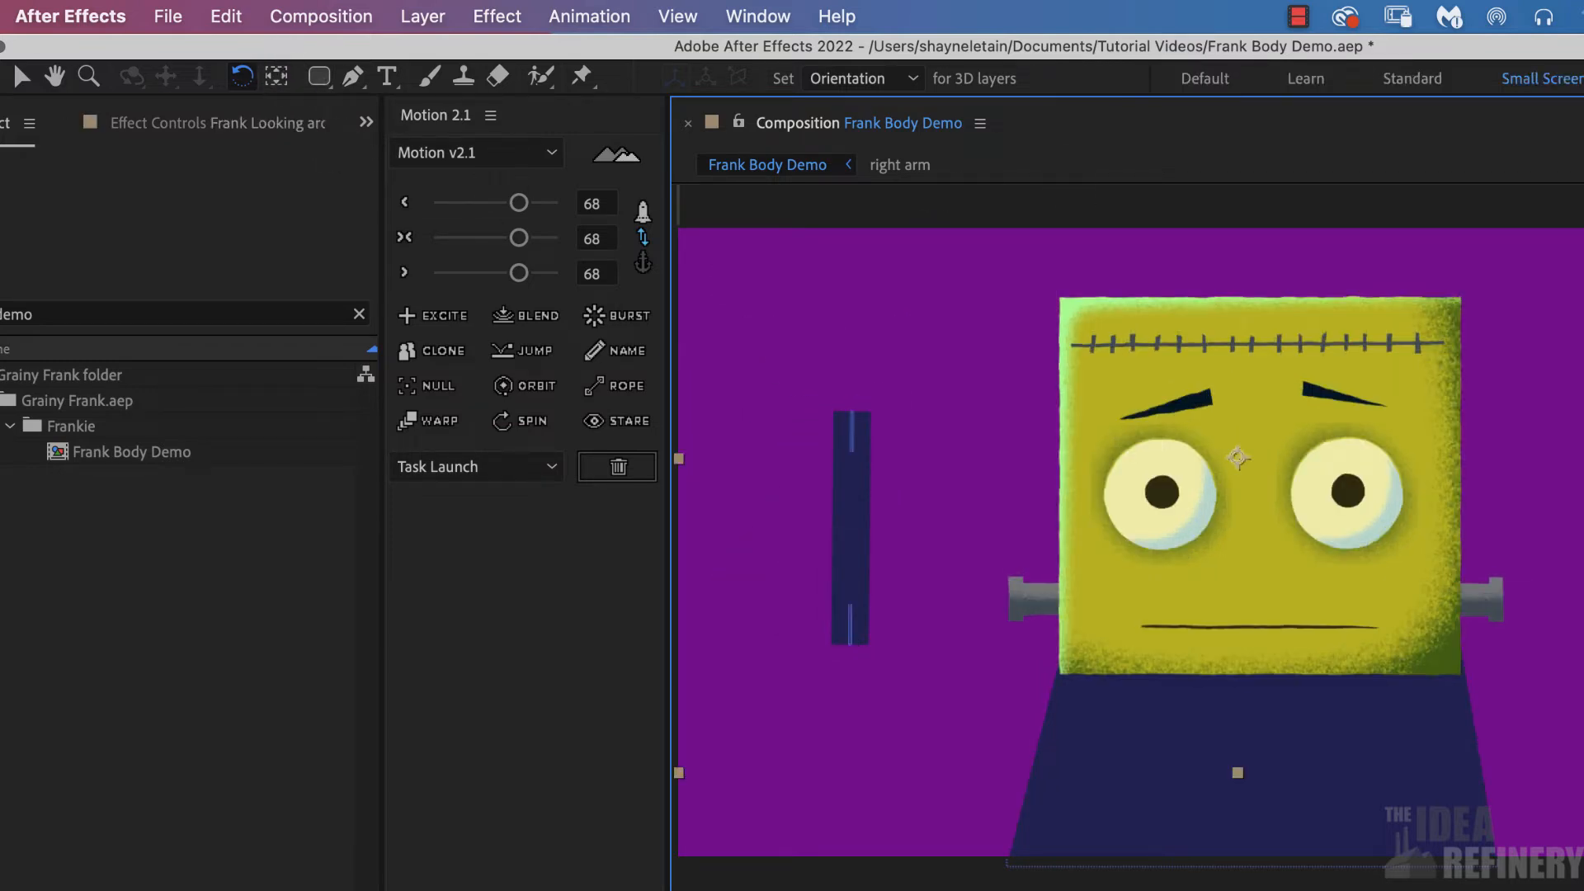
Rename the new arm shape layer as Arm and deselect it
click(850, 528)
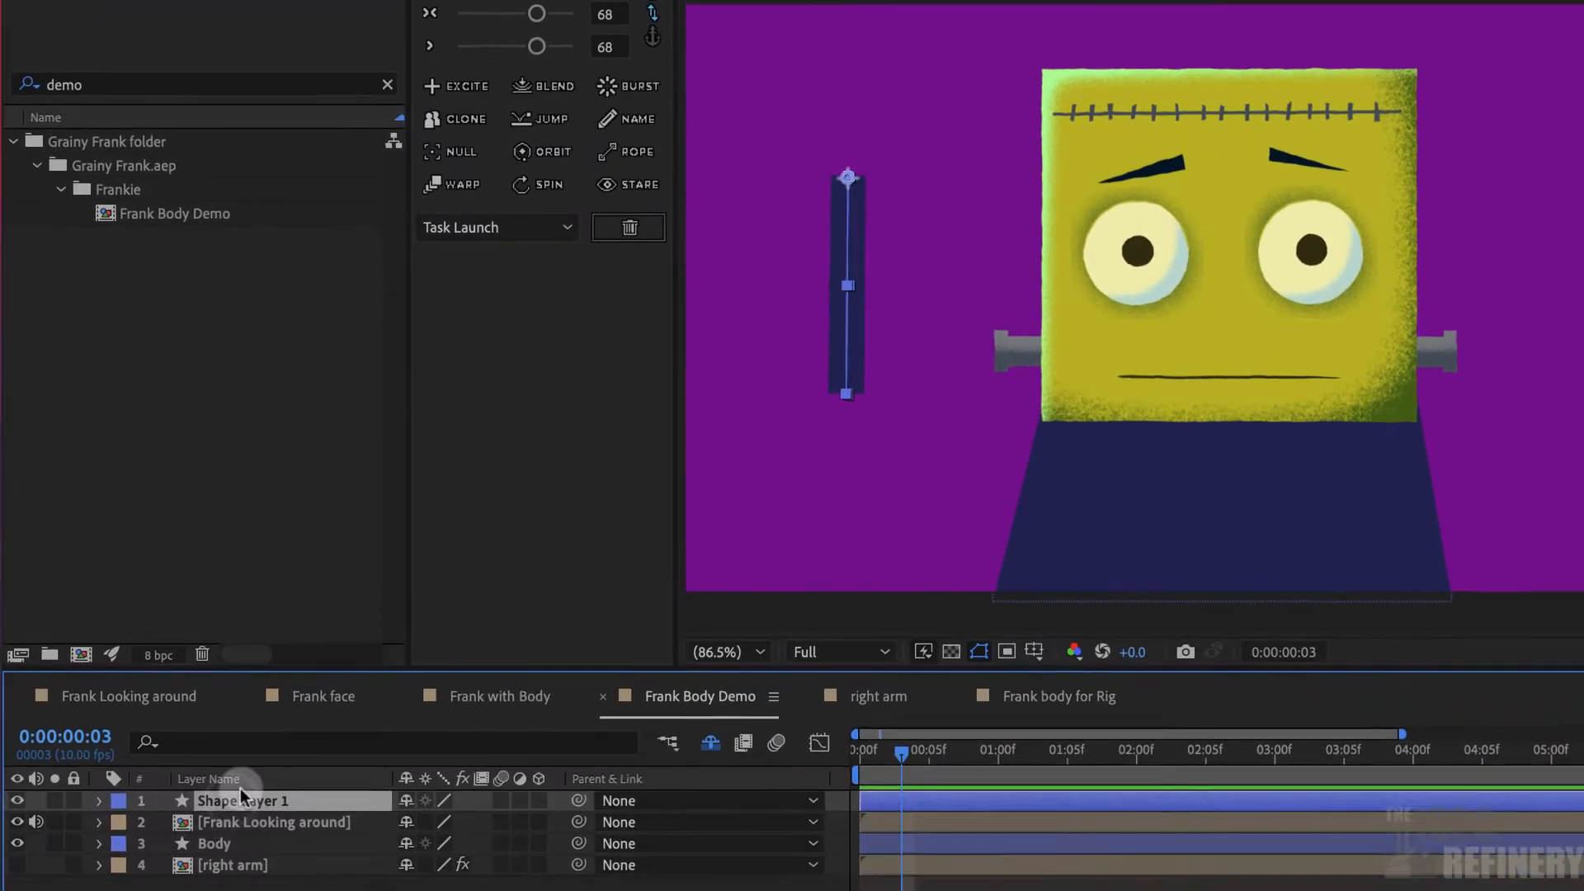
key(Return)
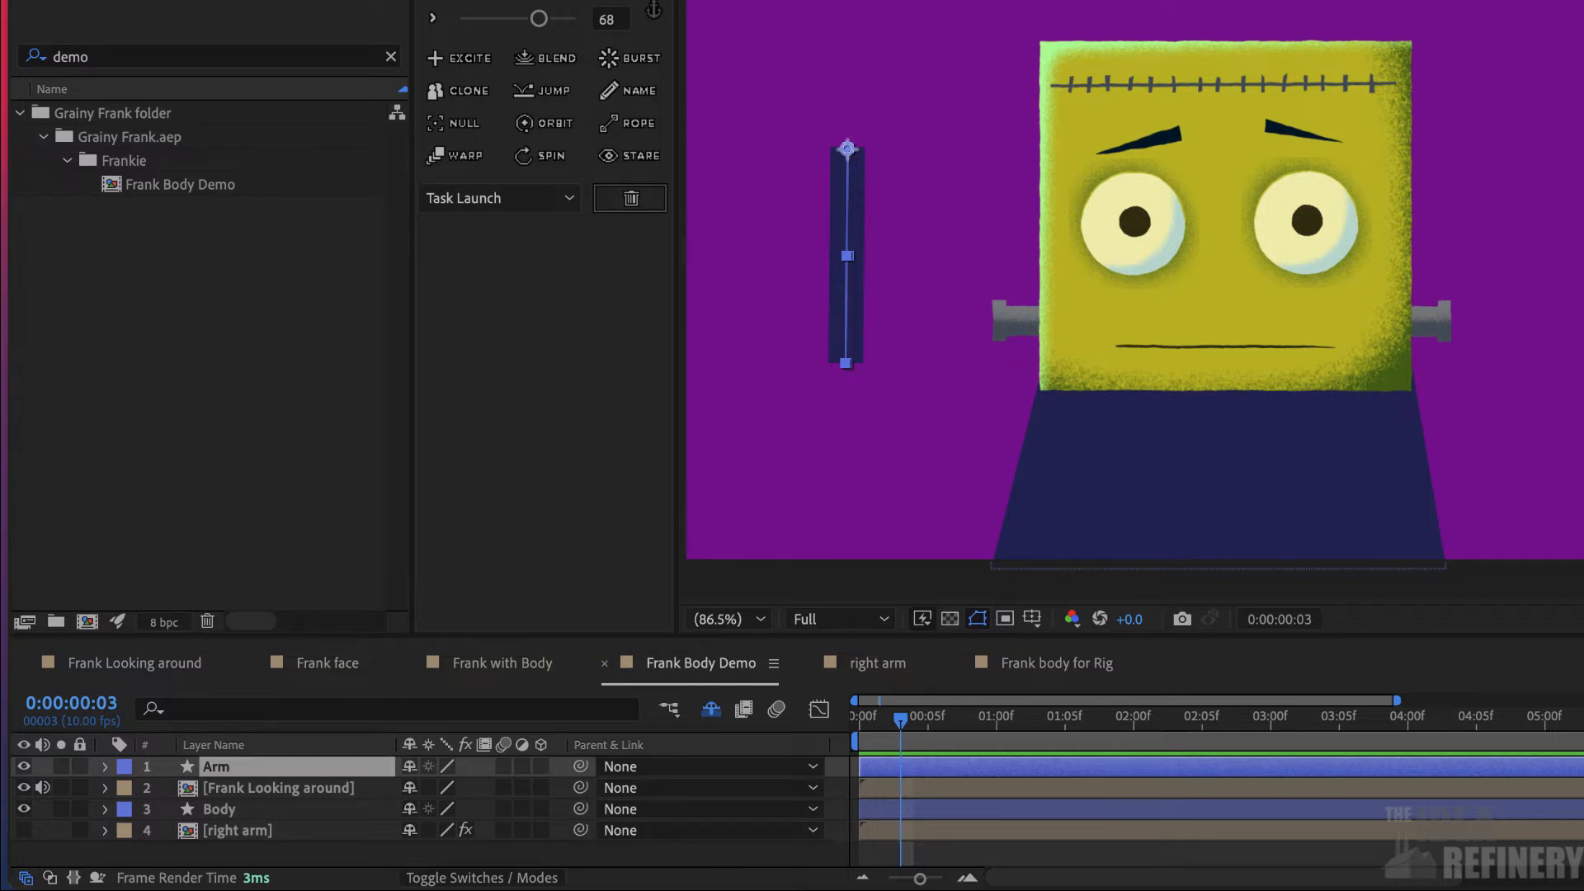
click(946, 68)
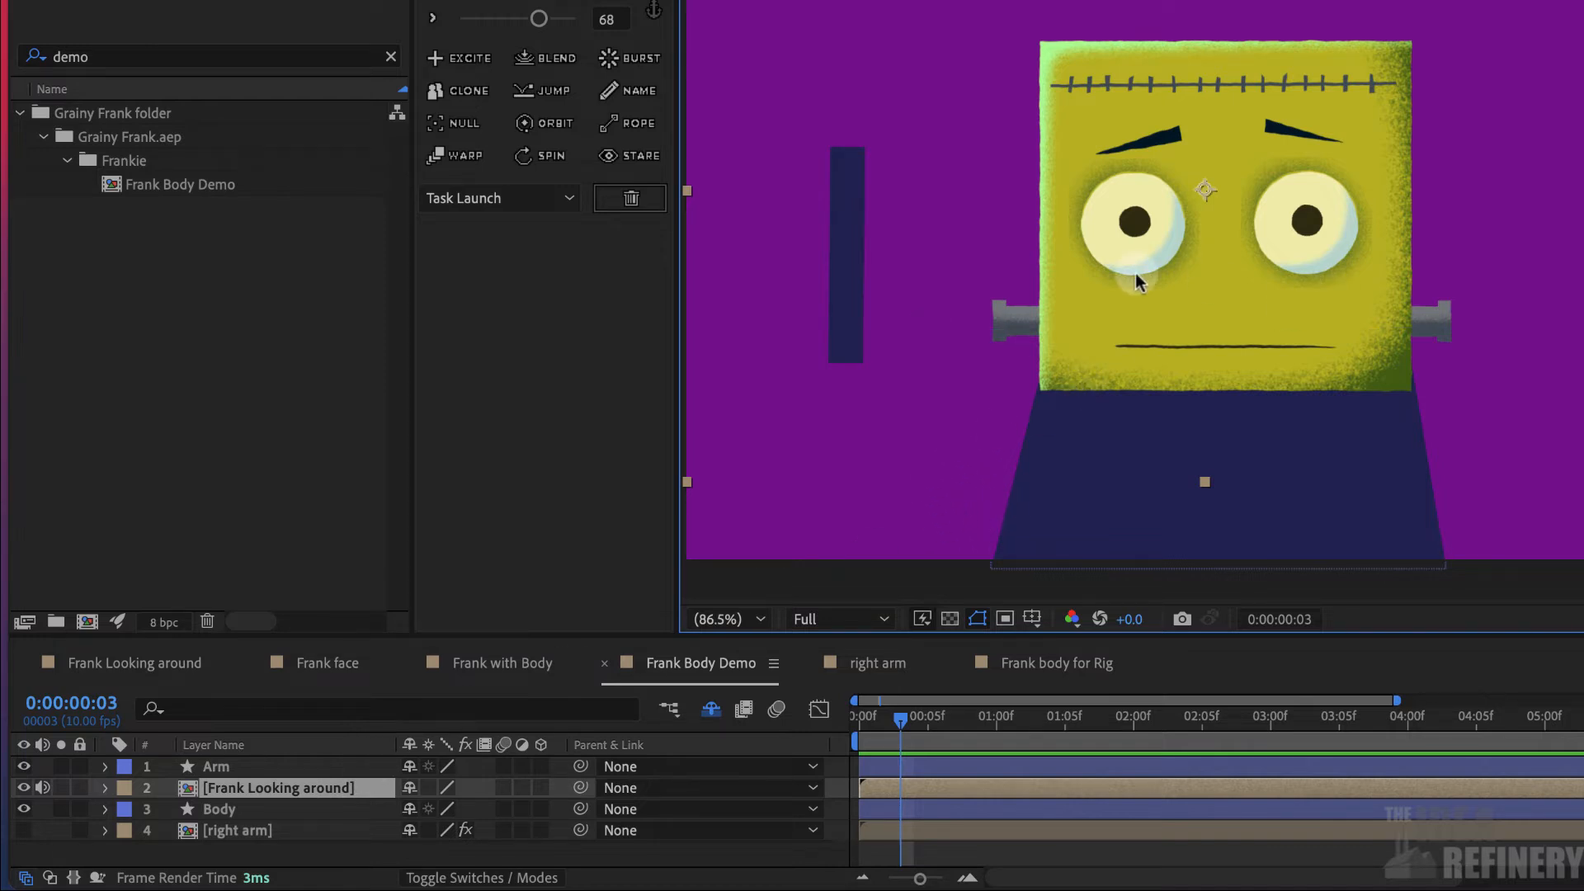
Create a new empty shape layer above the Arm layer to hold the hand
scroll(1137, 280, up, 3)
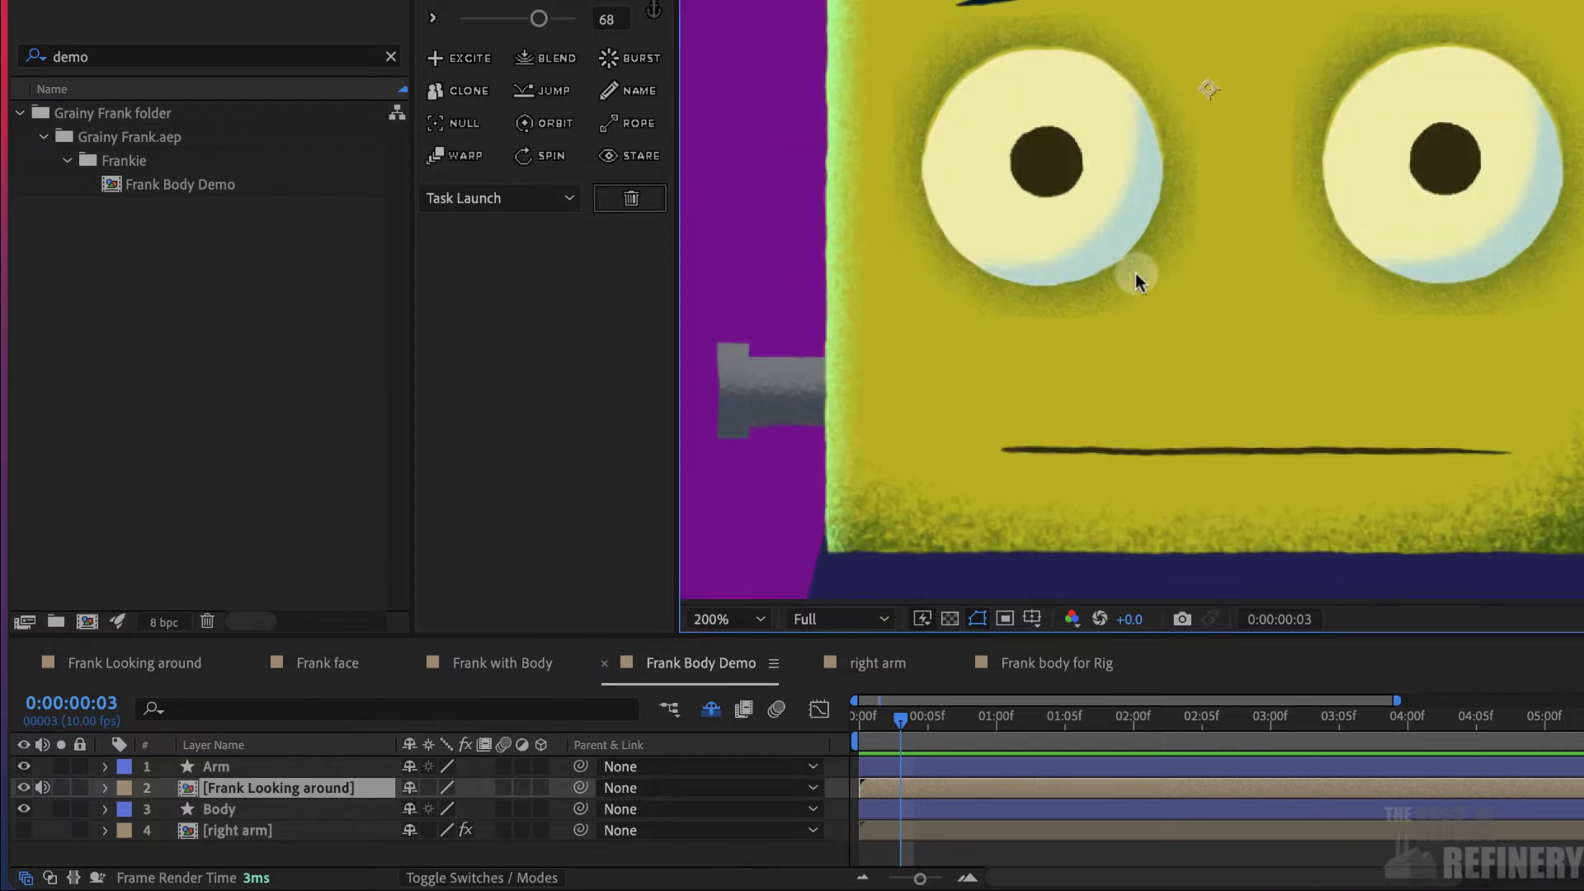
drag(809, 382, 1443, 140)
drag(1144, 302, 1248, 275)
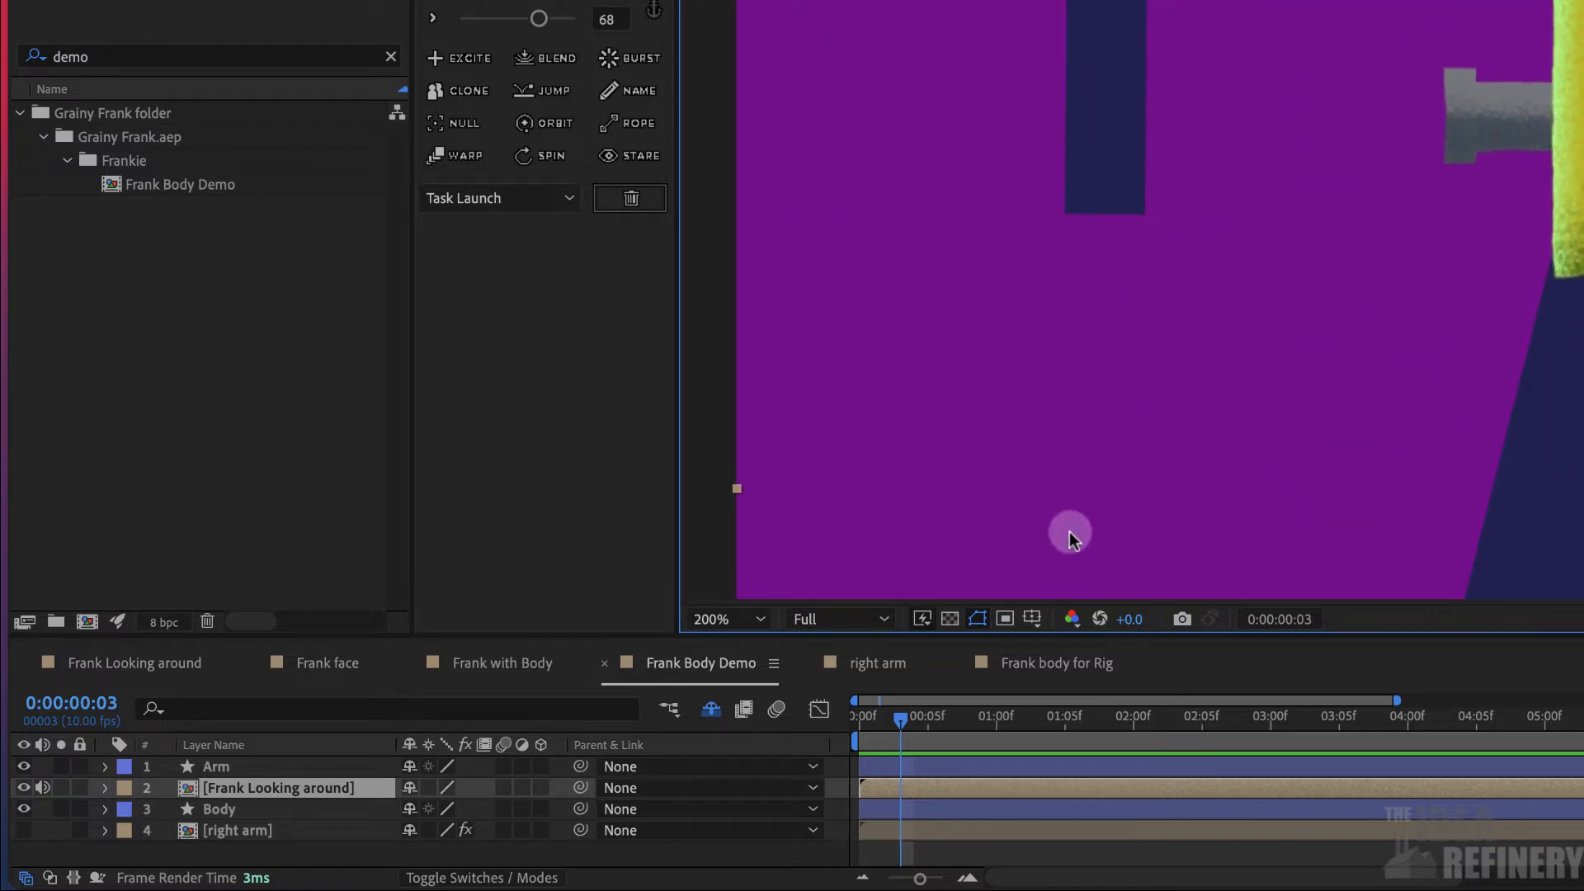
click(216, 767)
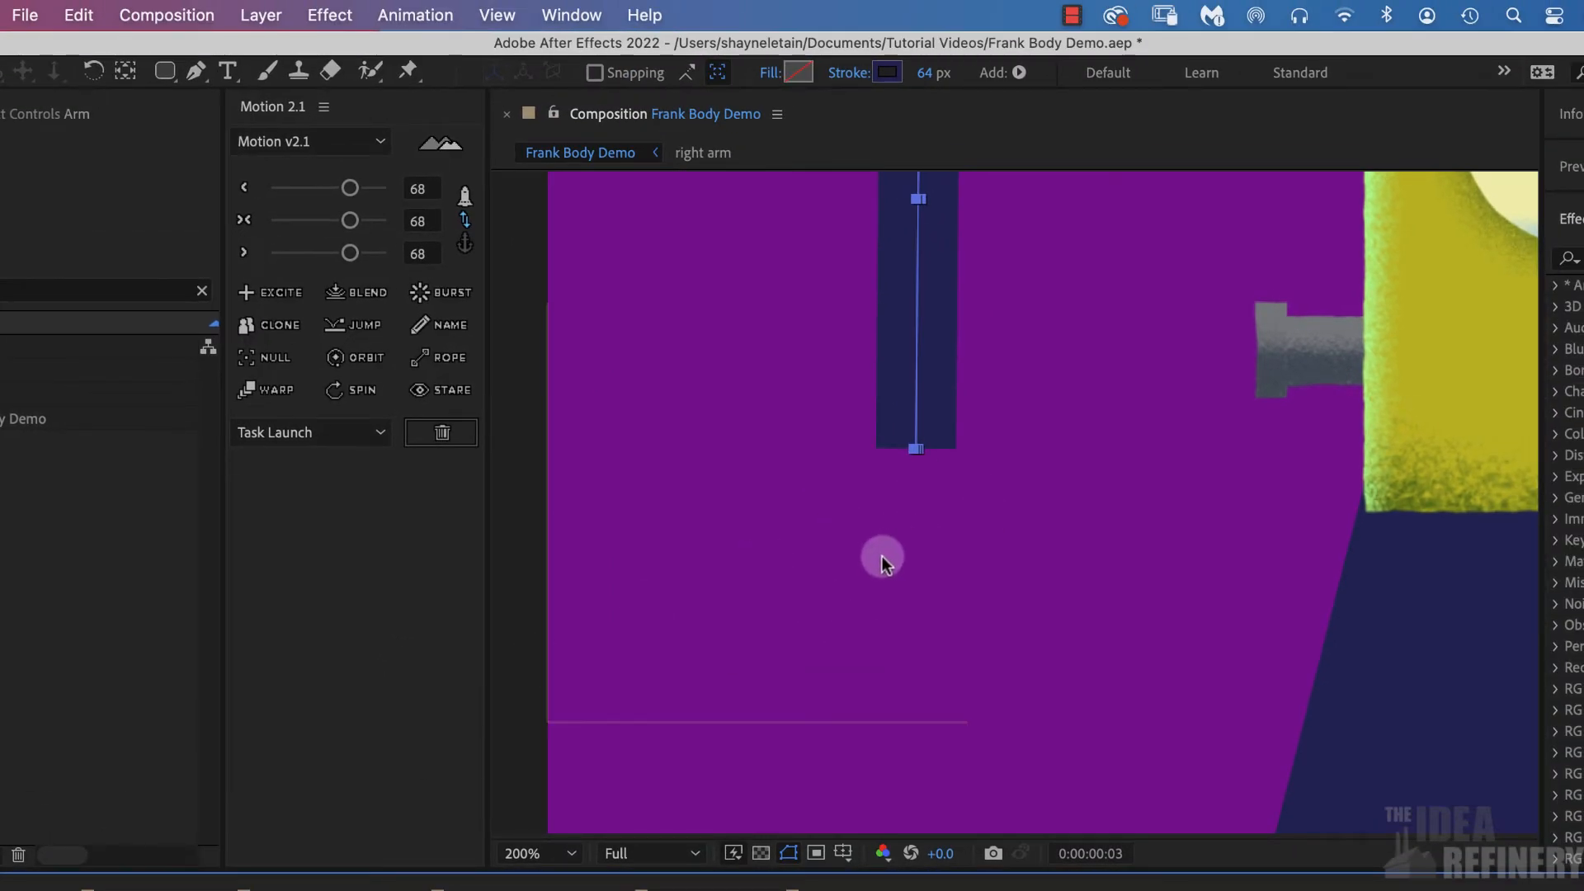
click(263, 15)
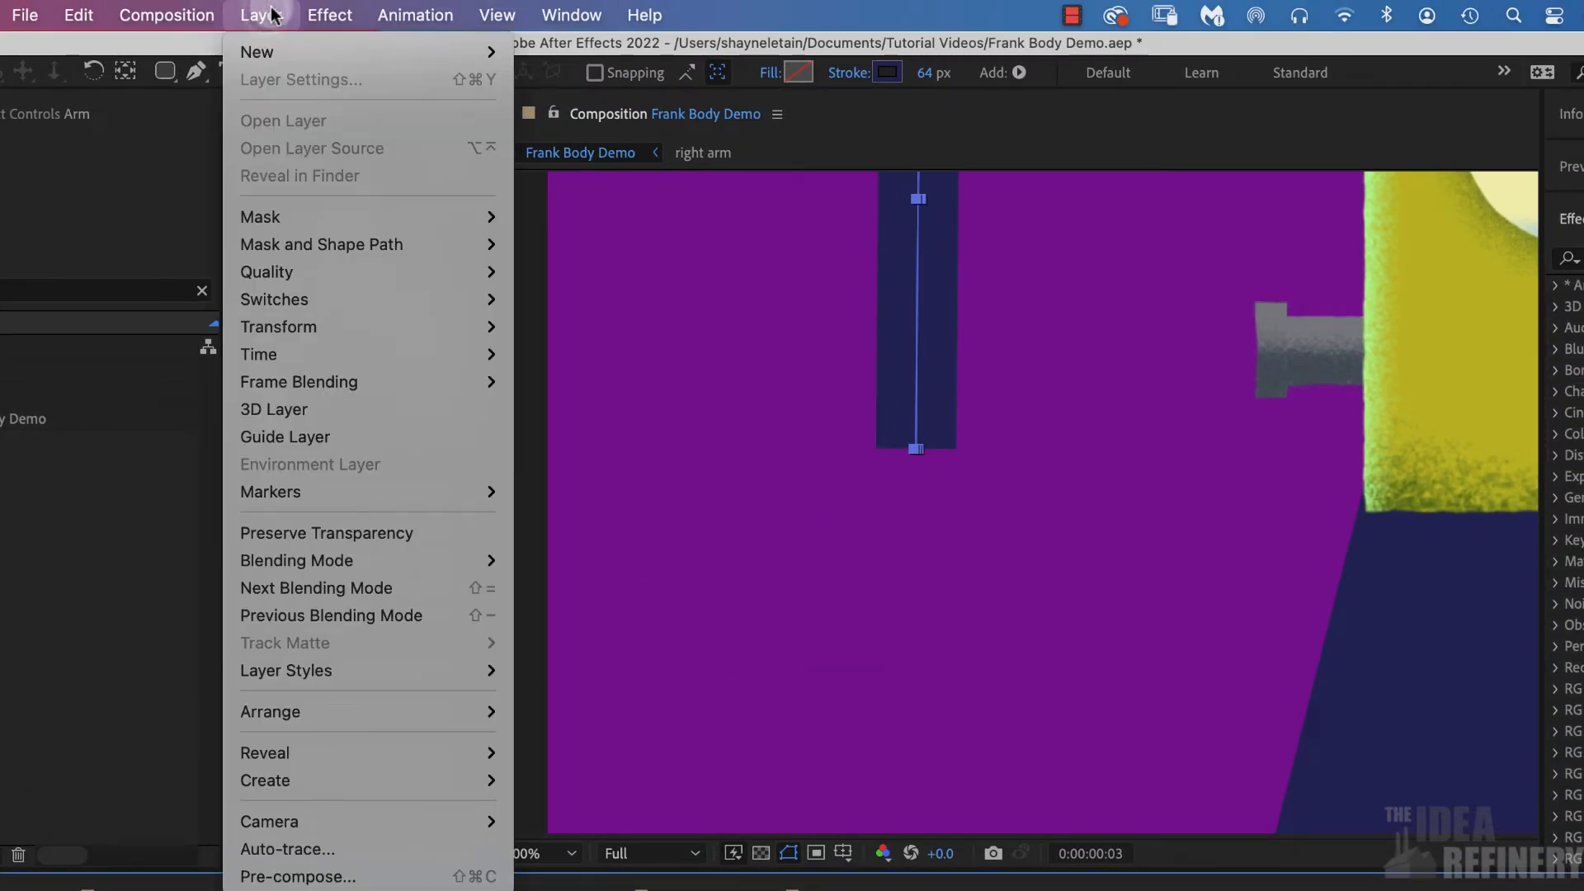
mouse_move(258, 60)
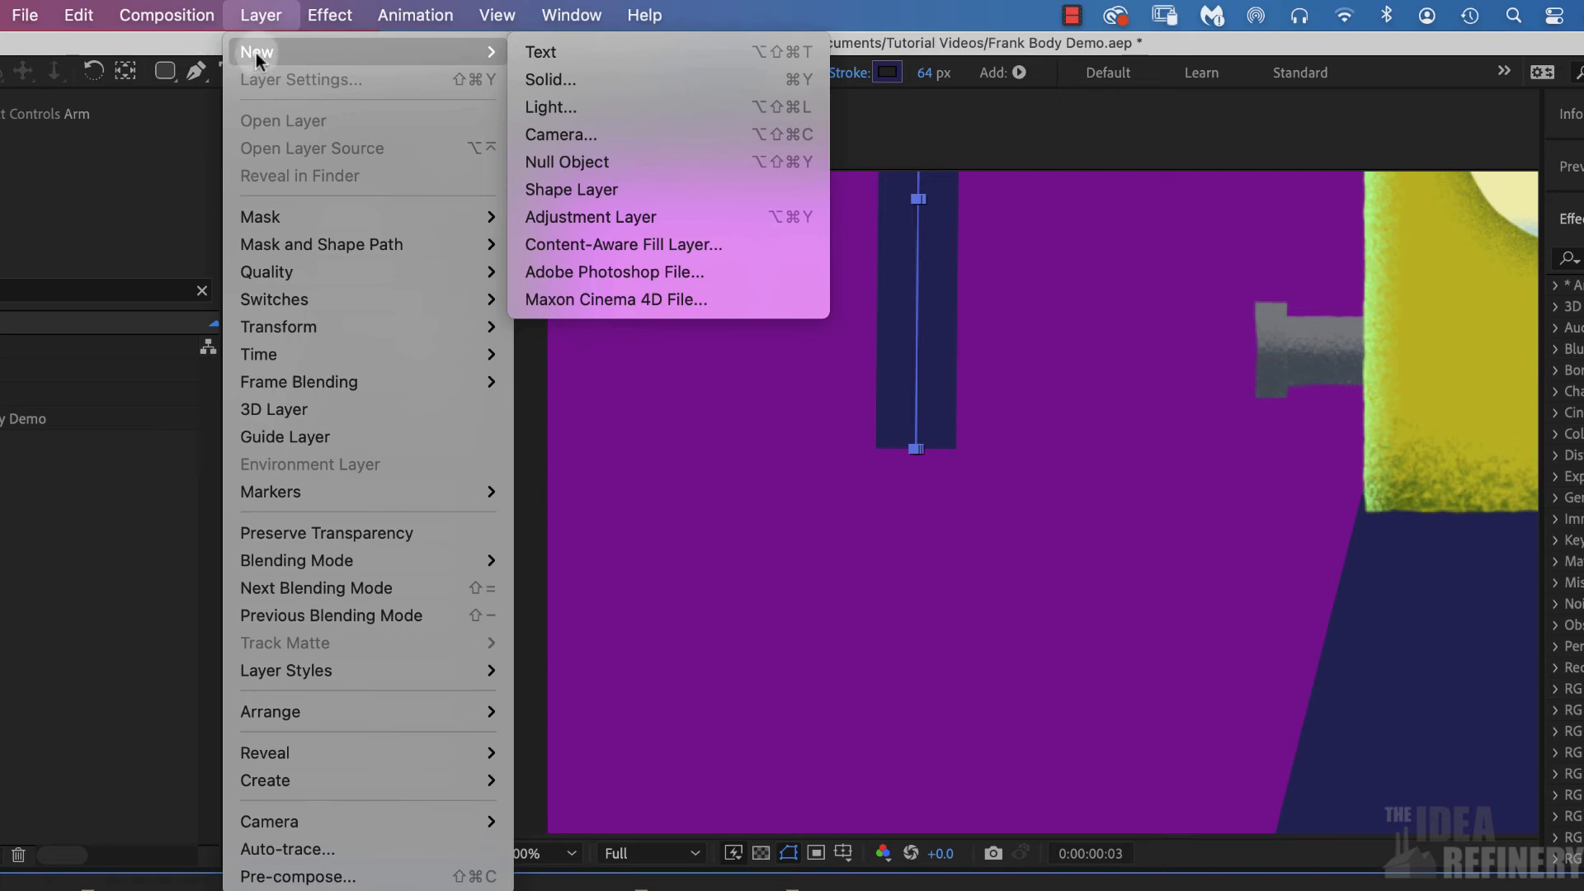
click(587, 189)
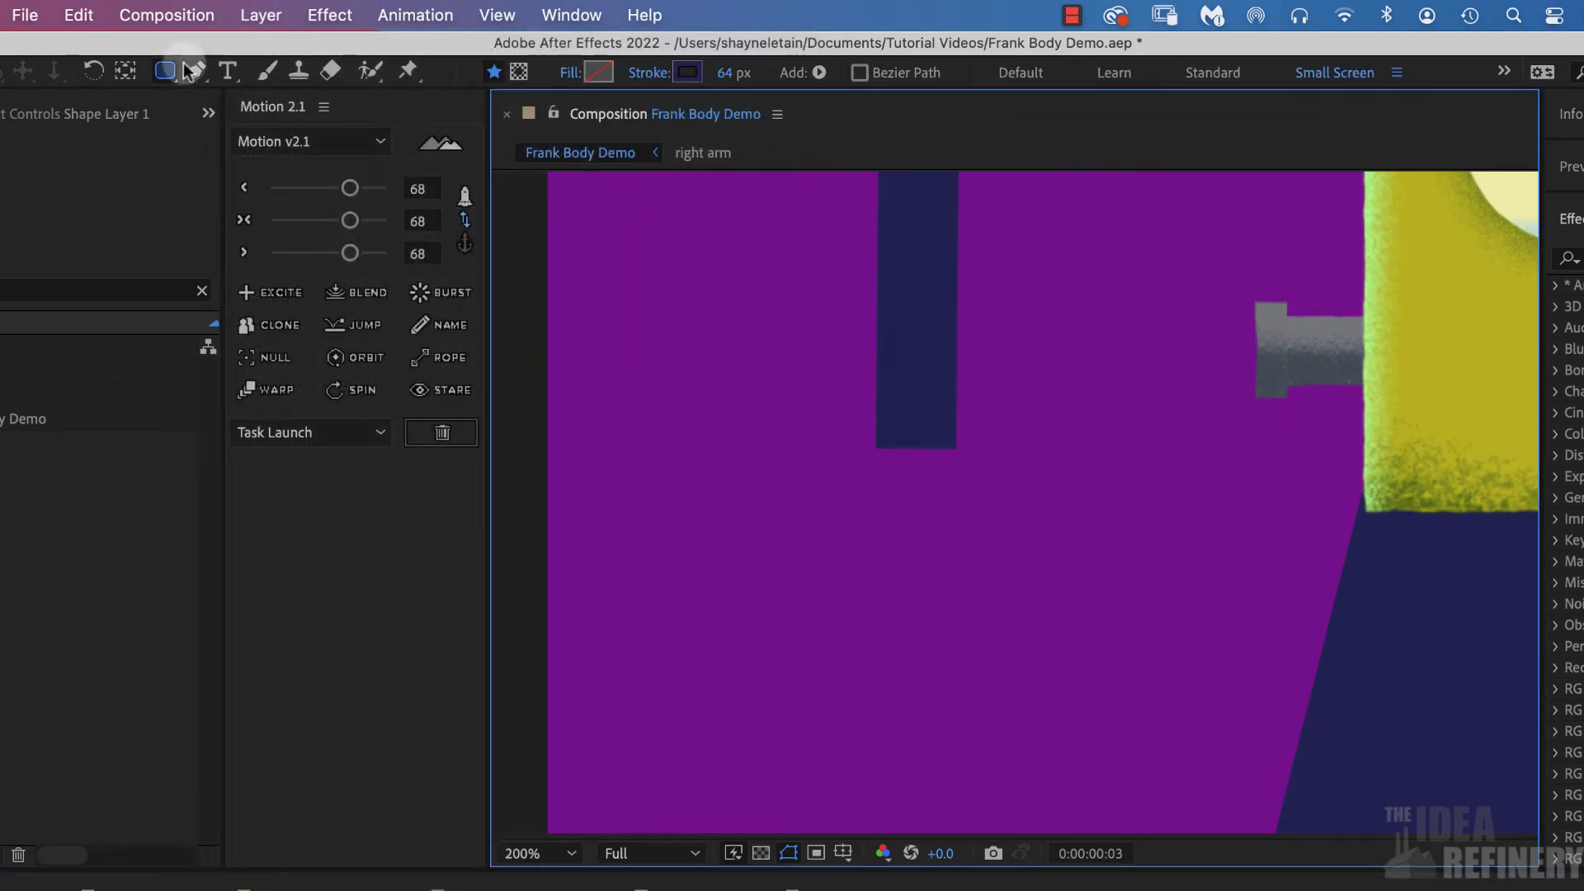
Draw a rounded rectangle for the palm over the arm's lower end, slightly wider than the arm, using the Rounded Rectangle tool
drag(168, 73, 175, 111)
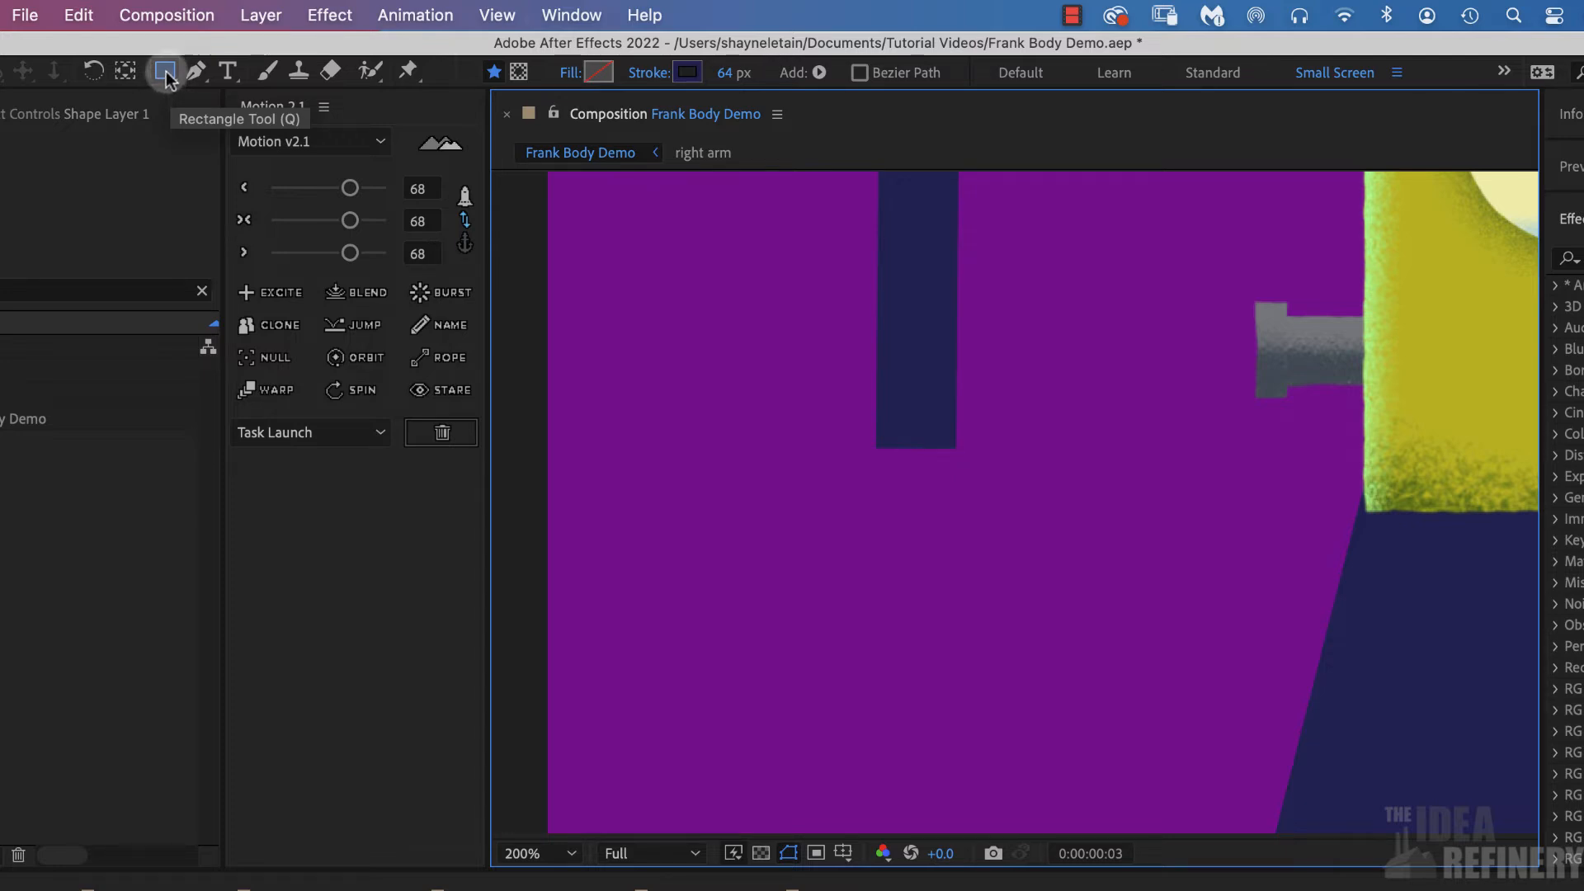
click(167, 74)
drag(168, 76, 260, 103)
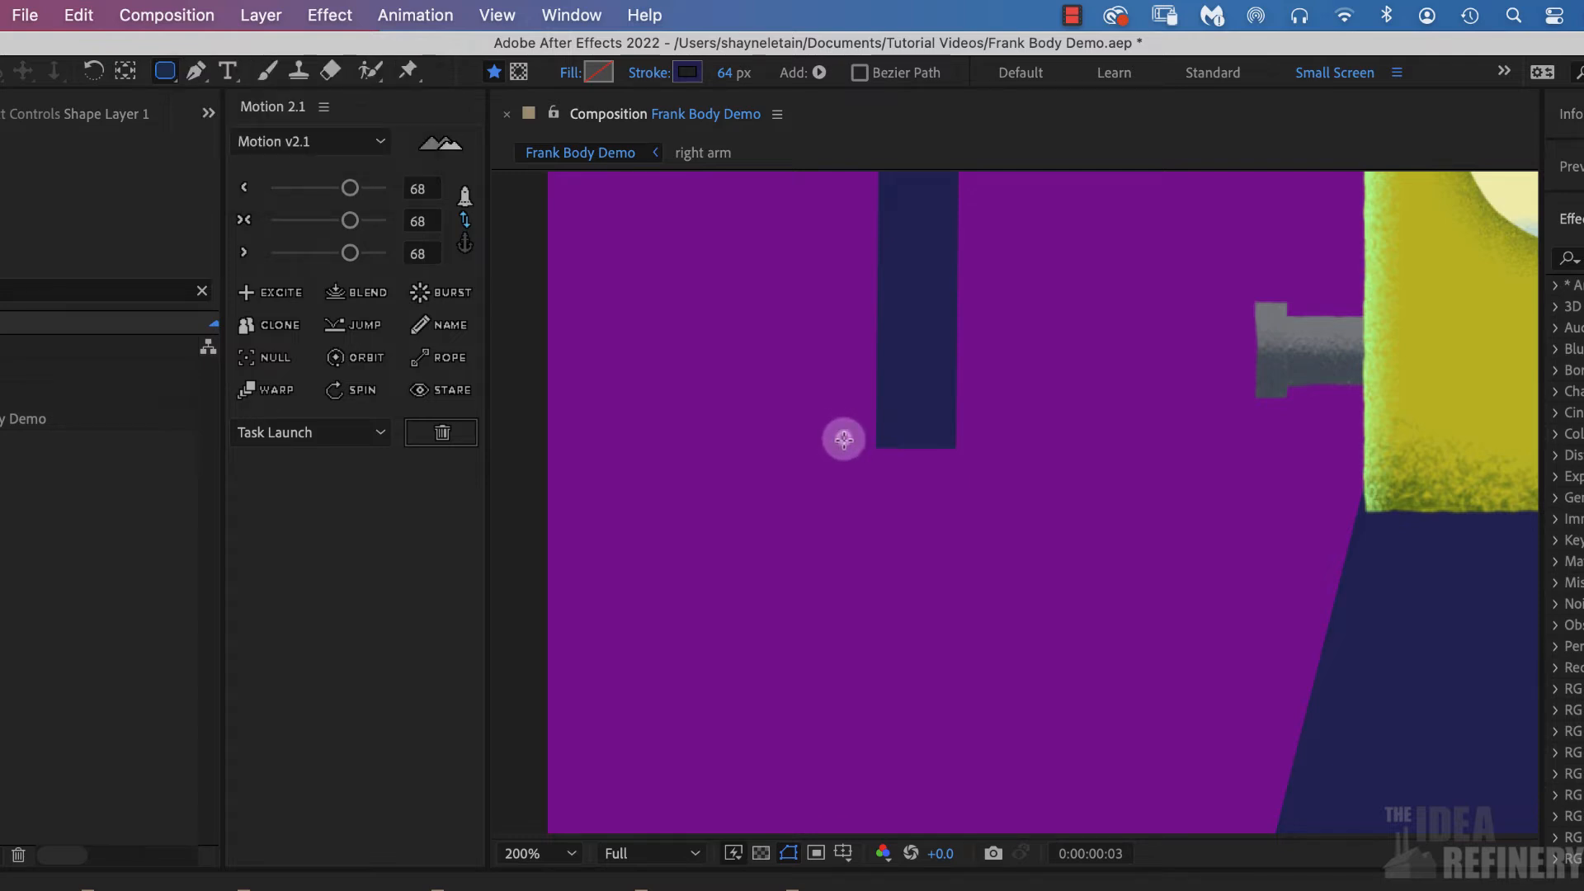
mouse_move(844, 440)
mouse_down()
mouse_move(922, 523)
mouse_move(940, 591)
mouse_move(990, 638)
mouse_move(990, 620)
mouse_up()
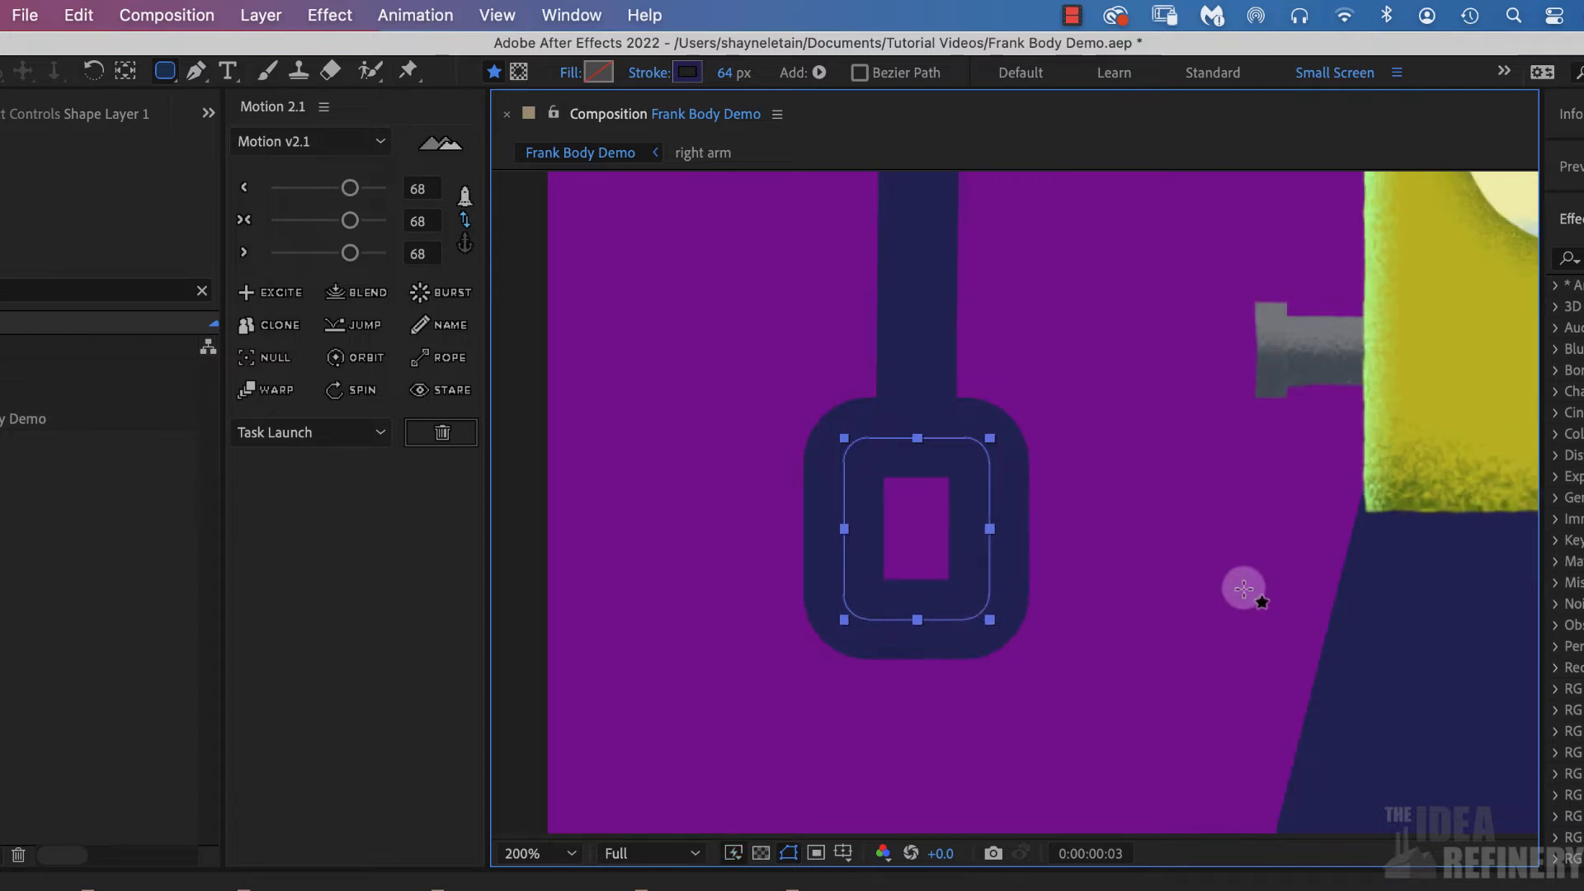
Fill the palm rectangle with the skin yellow BEB924, sampled from Frank's face with the eyedropper
click(597, 72)
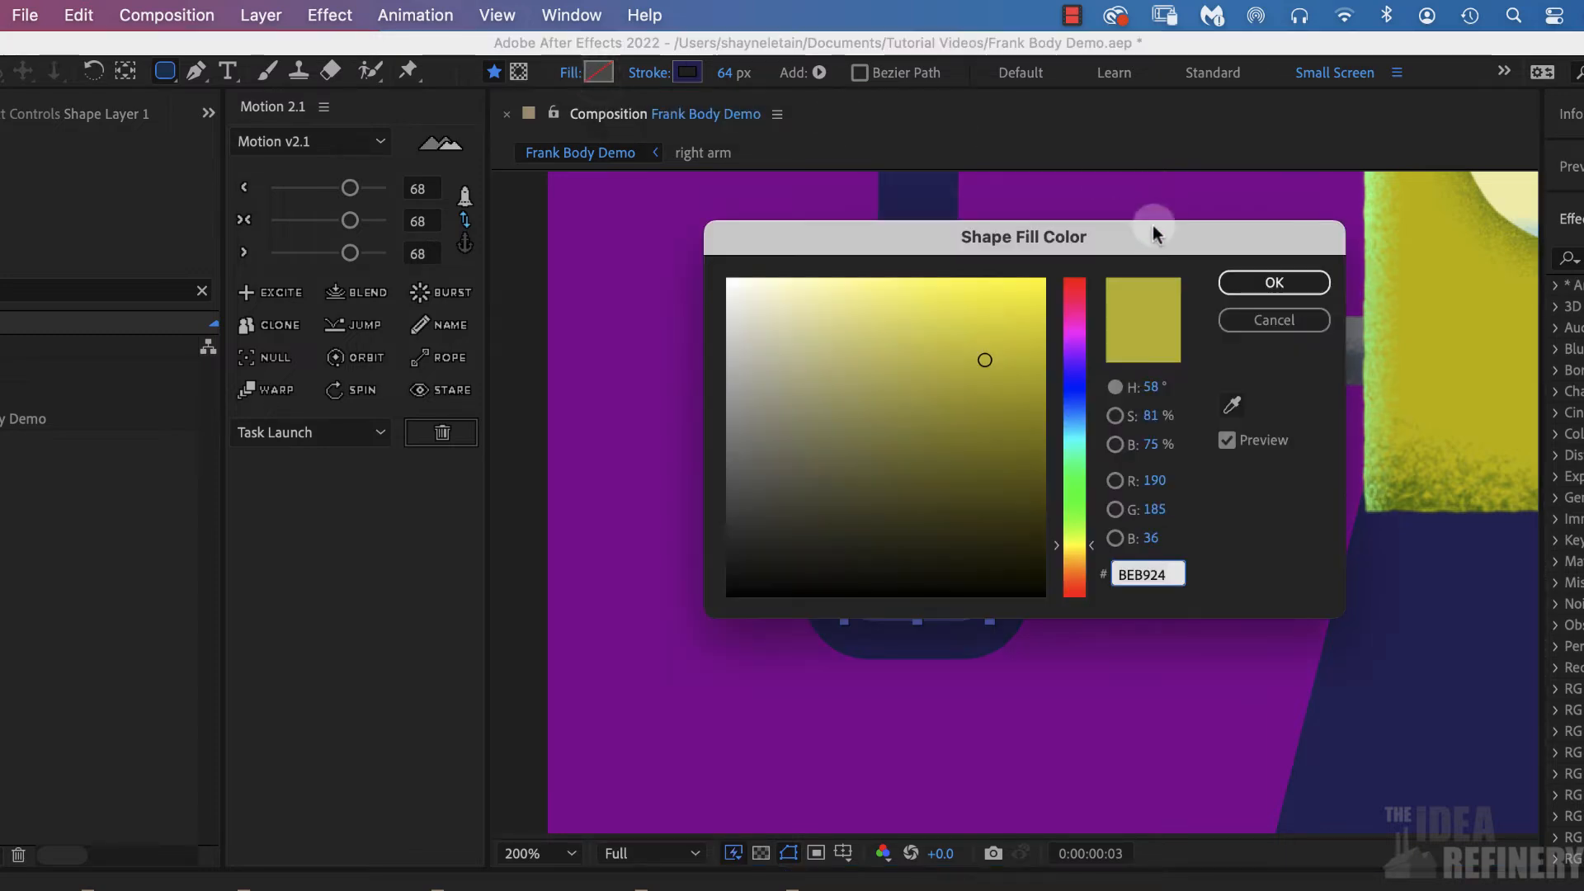
mouse_move(1152, 234)
mouse_down()
mouse_move(1081, 201)
mouse_move(1160, 204)
mouse_up()
click(1196, 410)
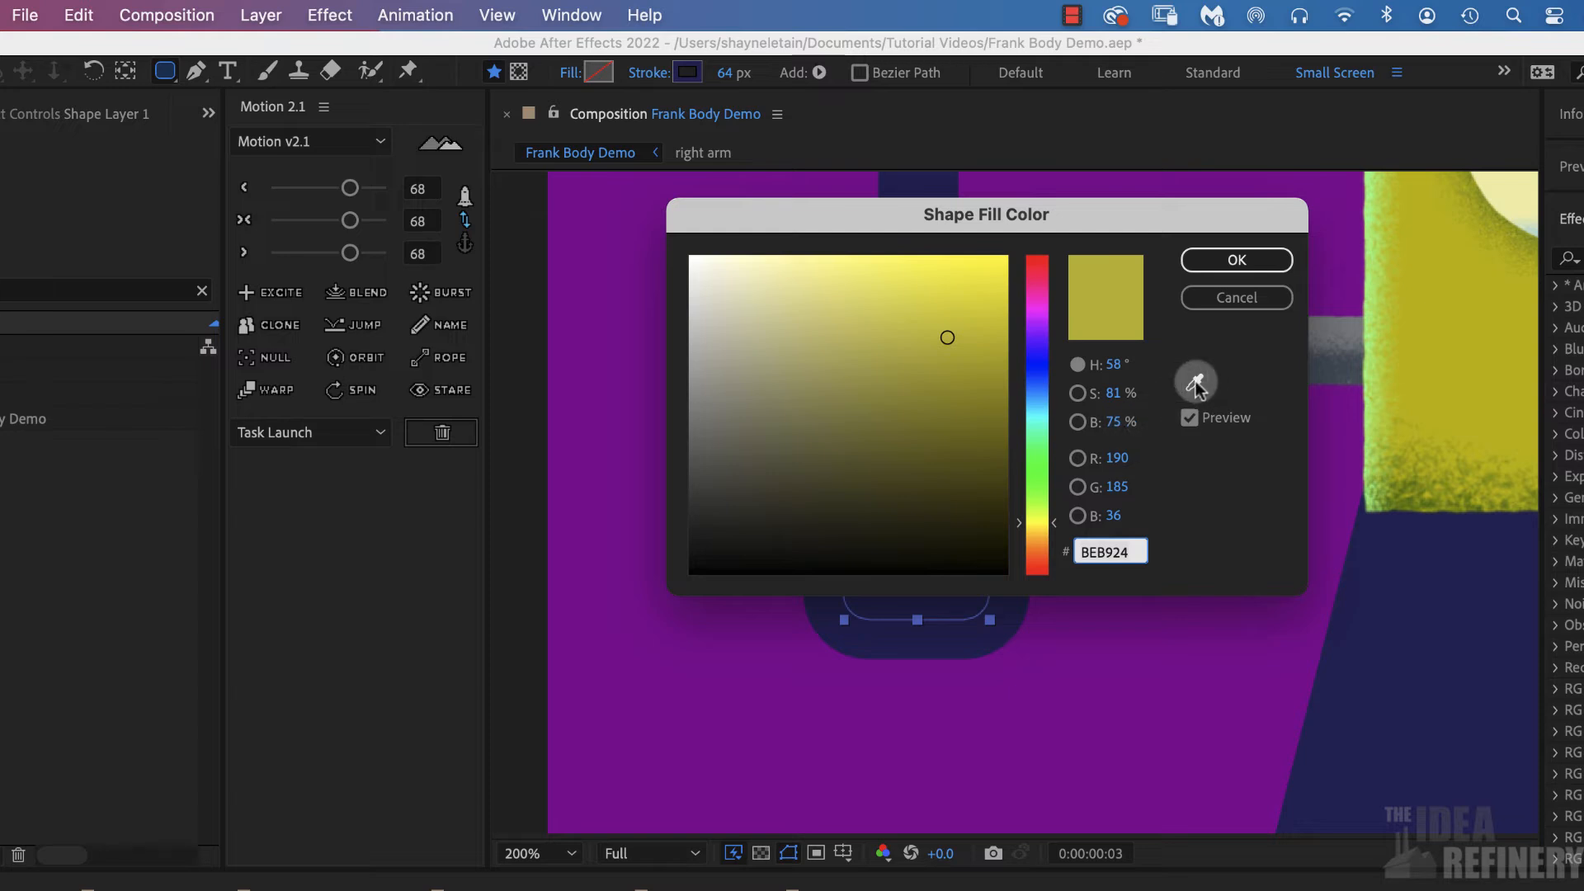
click(1197, 382)
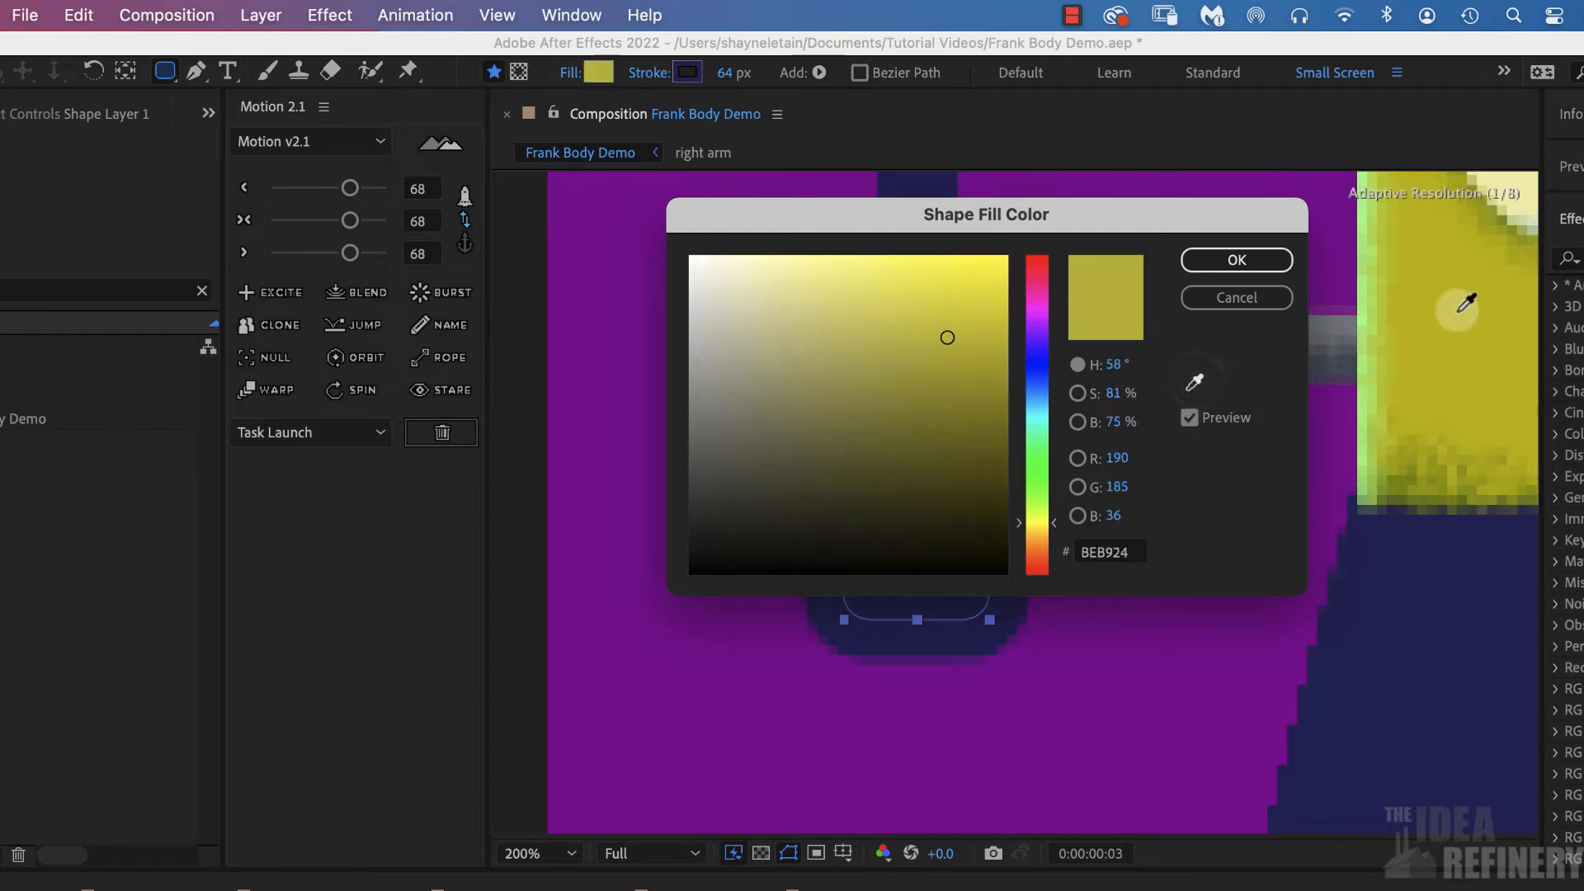
click(1510, 277)
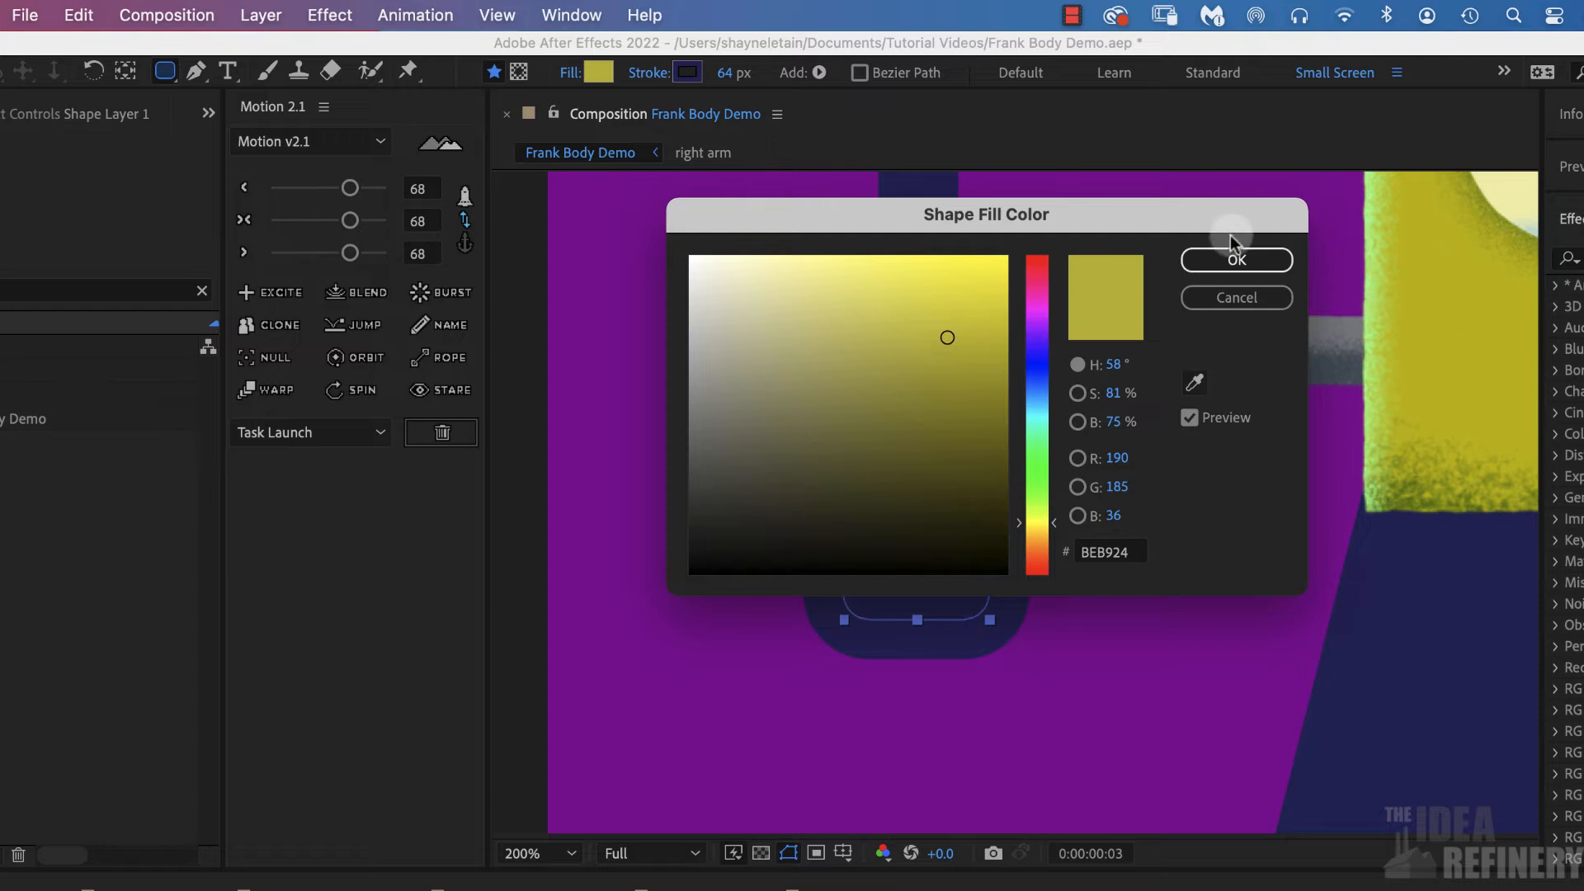
click(1247, 257)
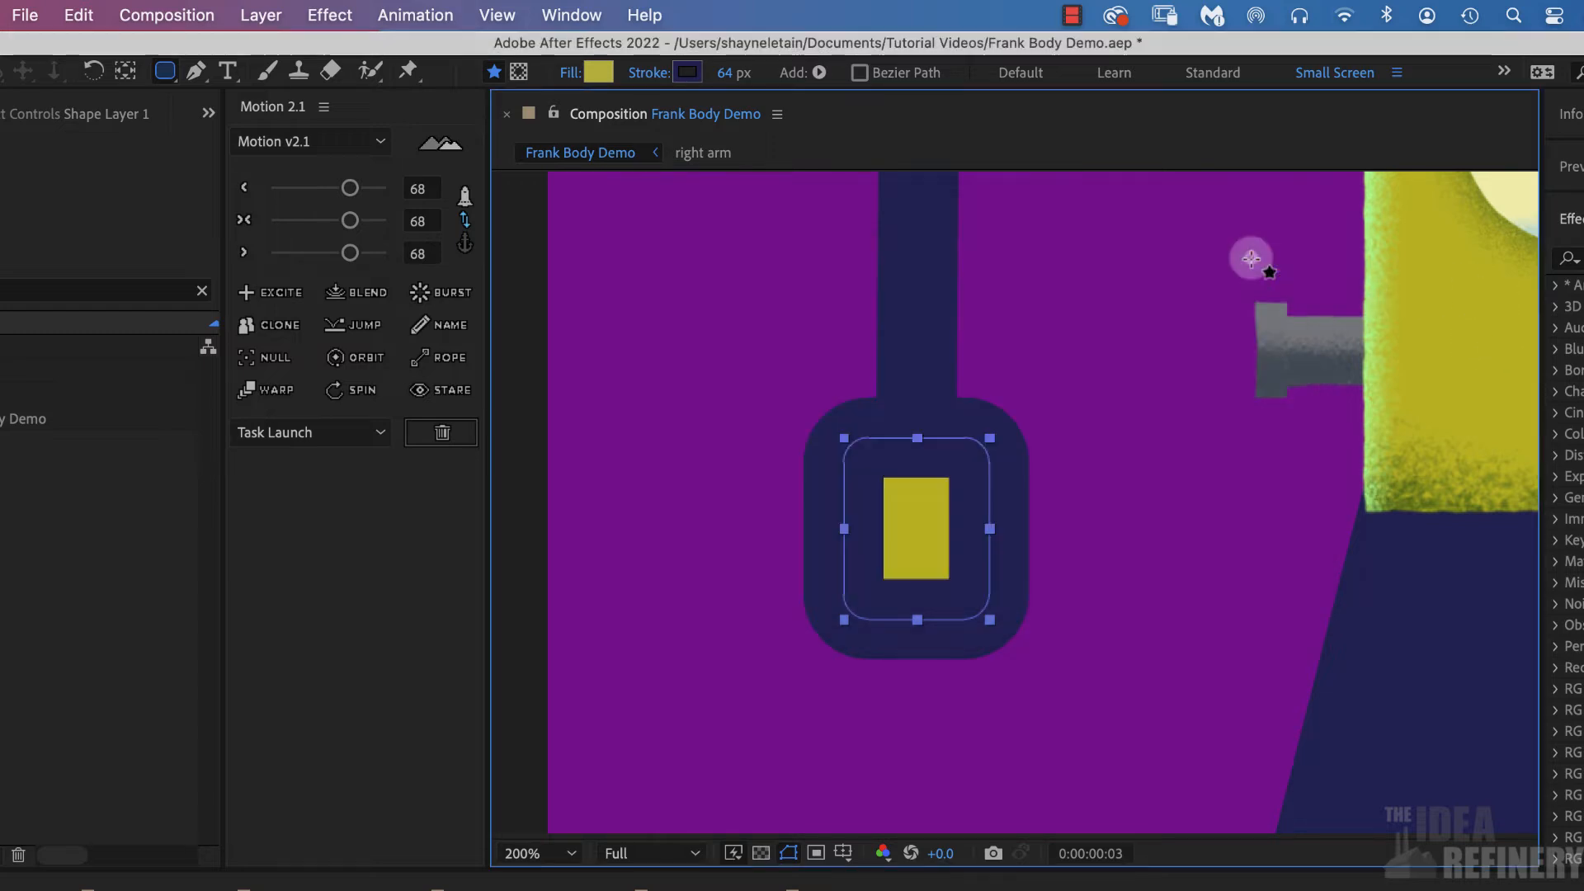
Set the palm rectangle's stroke to None
click(650, 75)
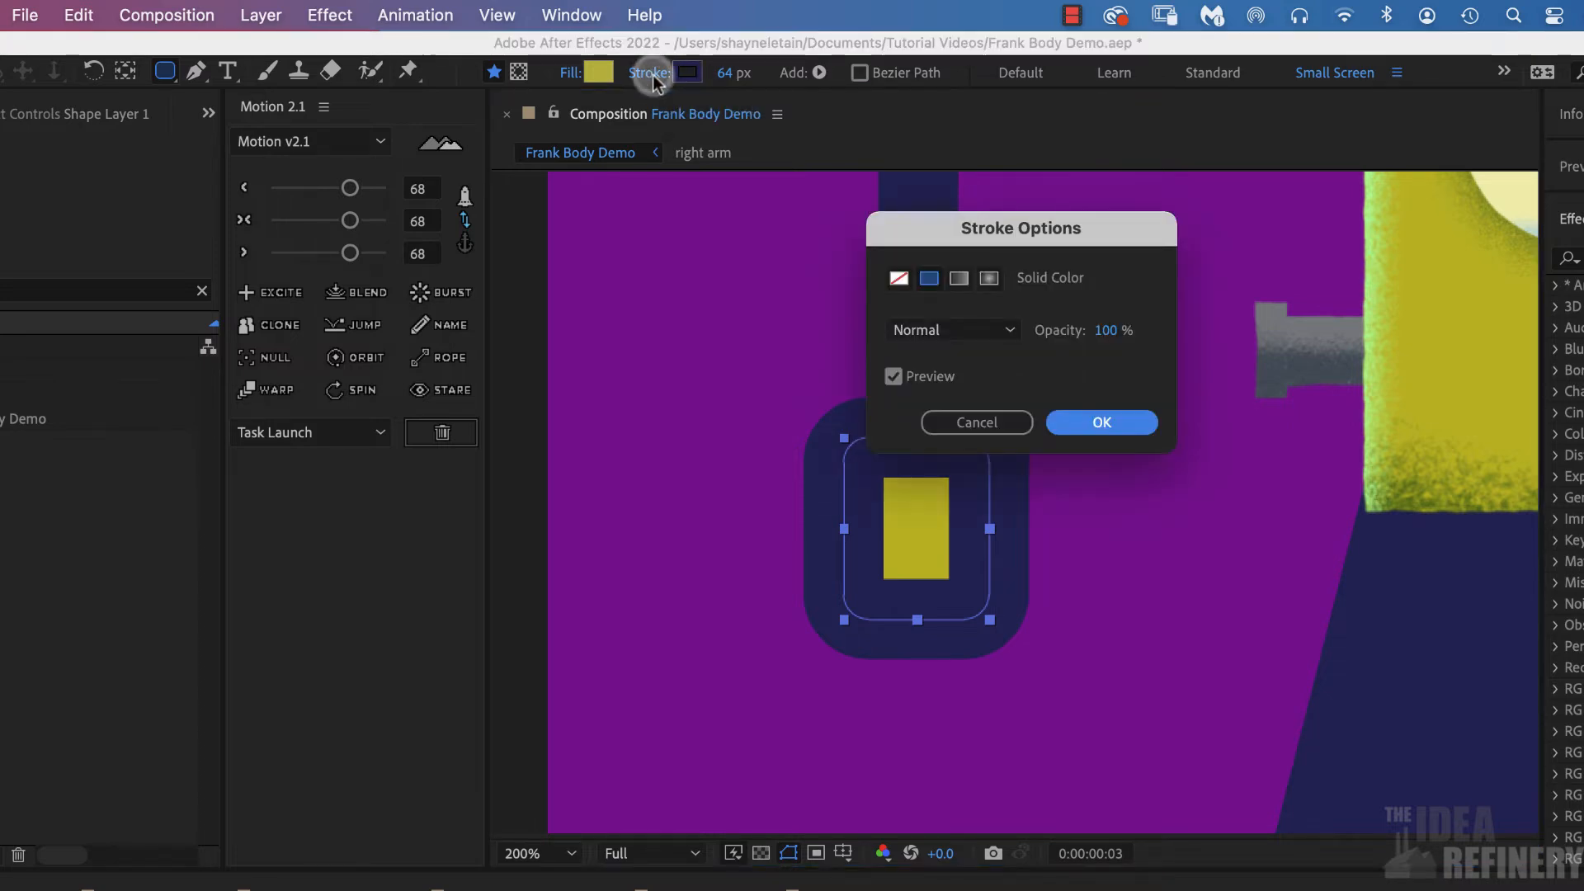
click(899, 278)
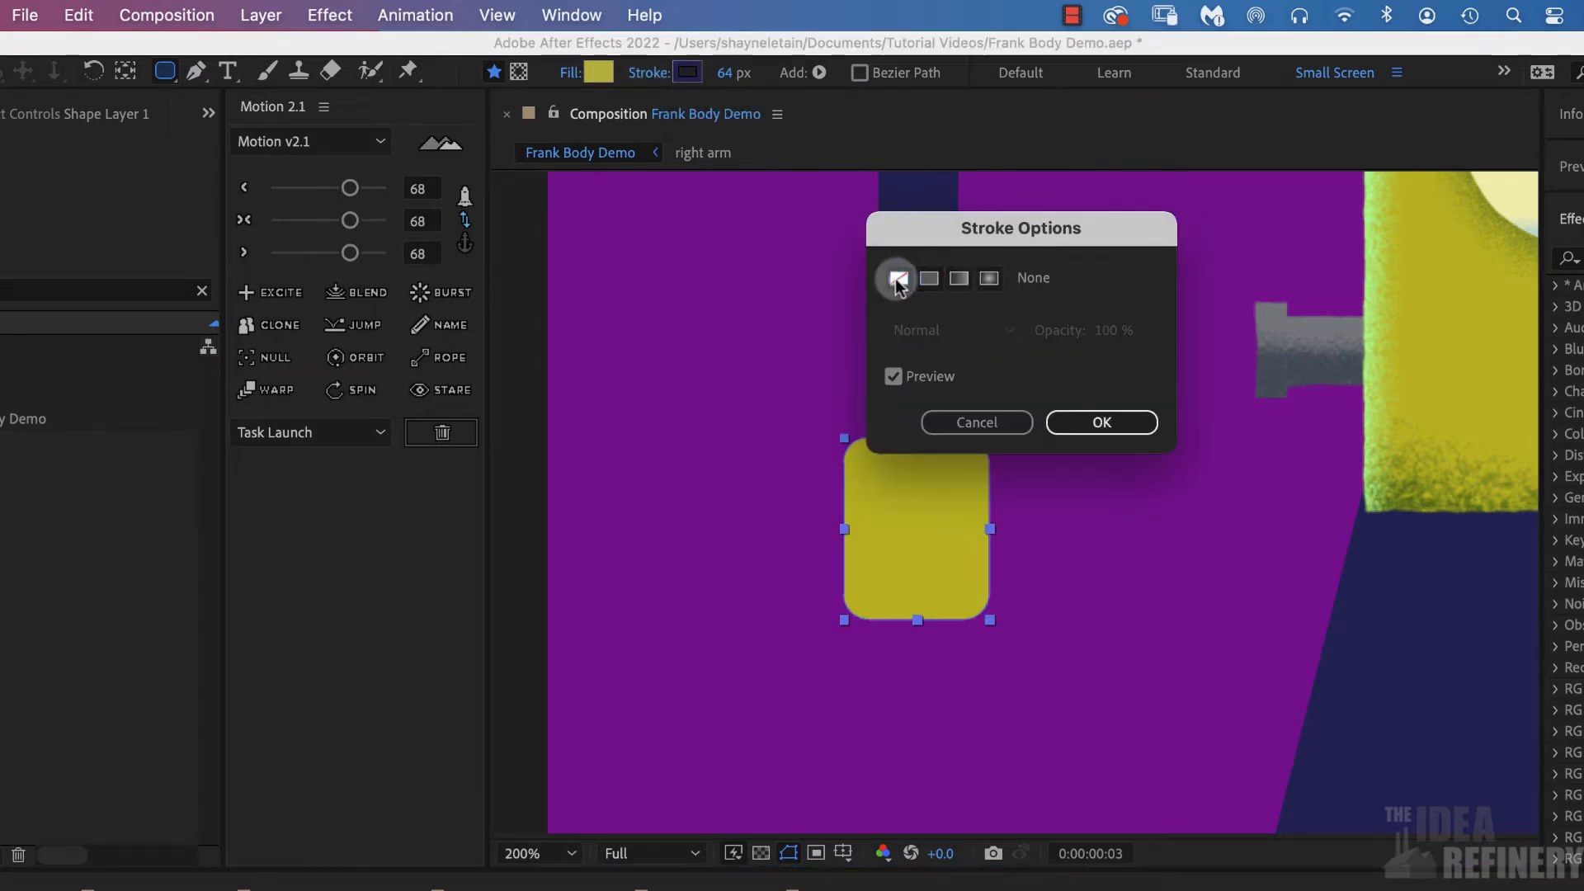
click(1102, 422)
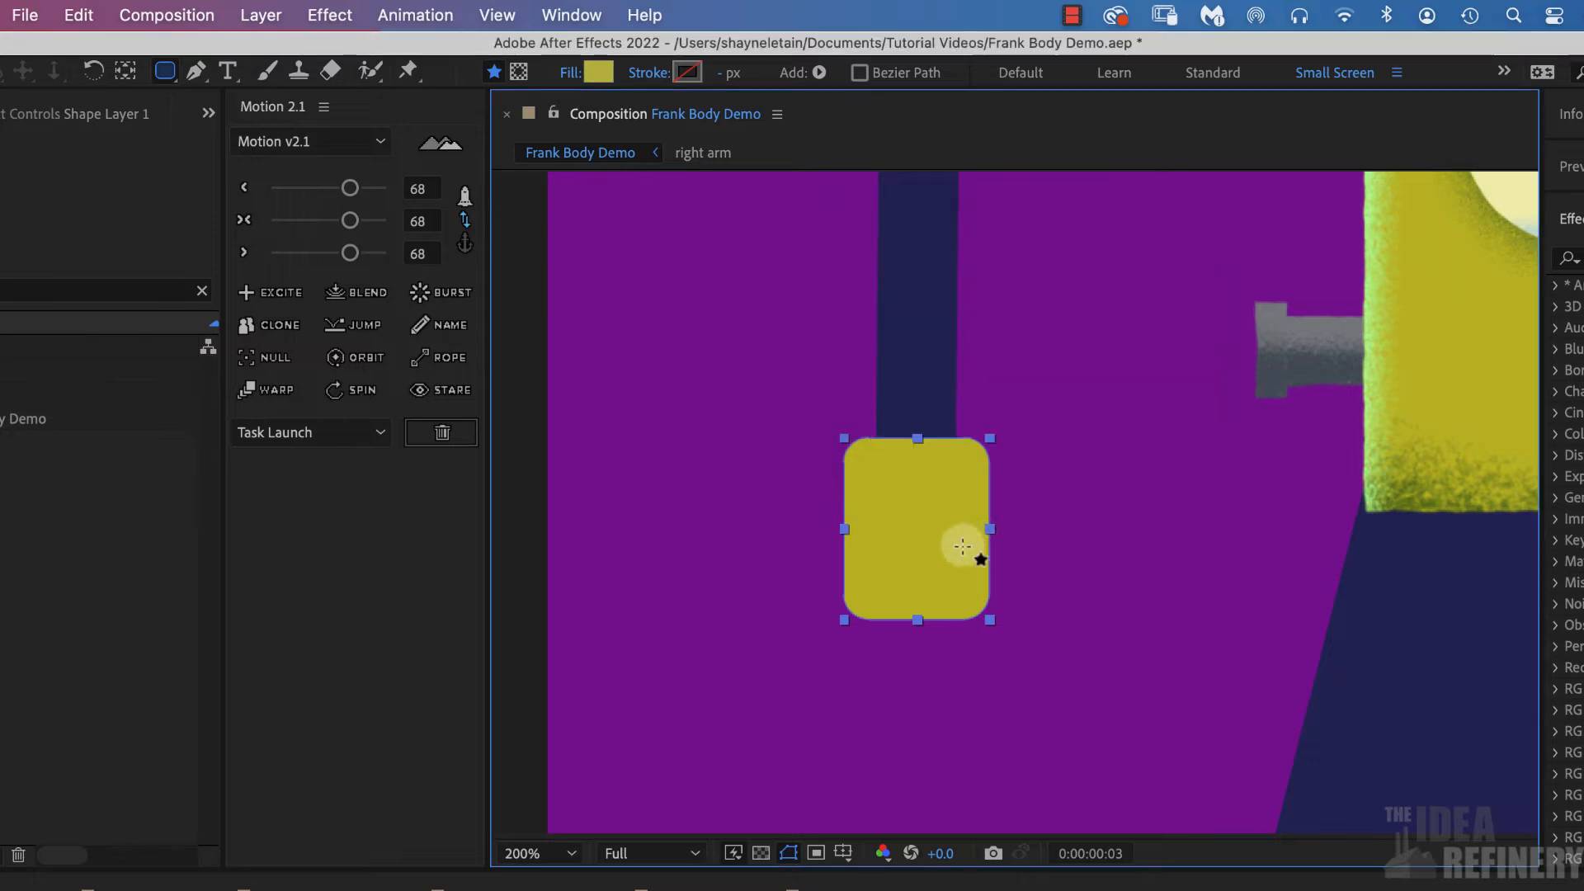
Draw a curved two-point finger path with the Pen tool from the palm's lower outer corner, bending outward and down
click(198, 72)
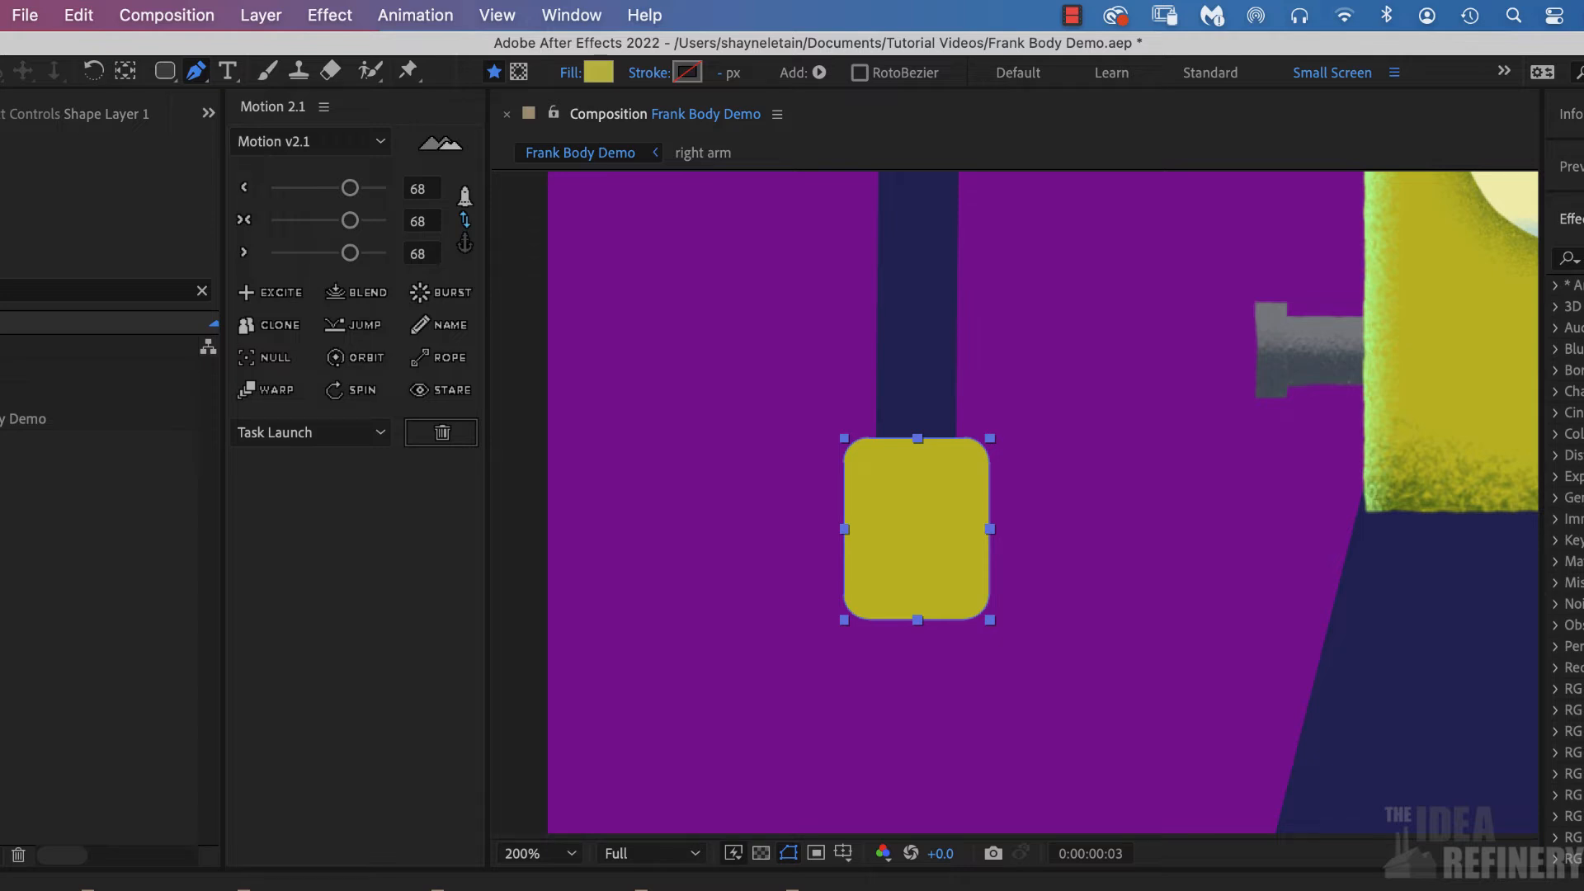
click(856, 588)
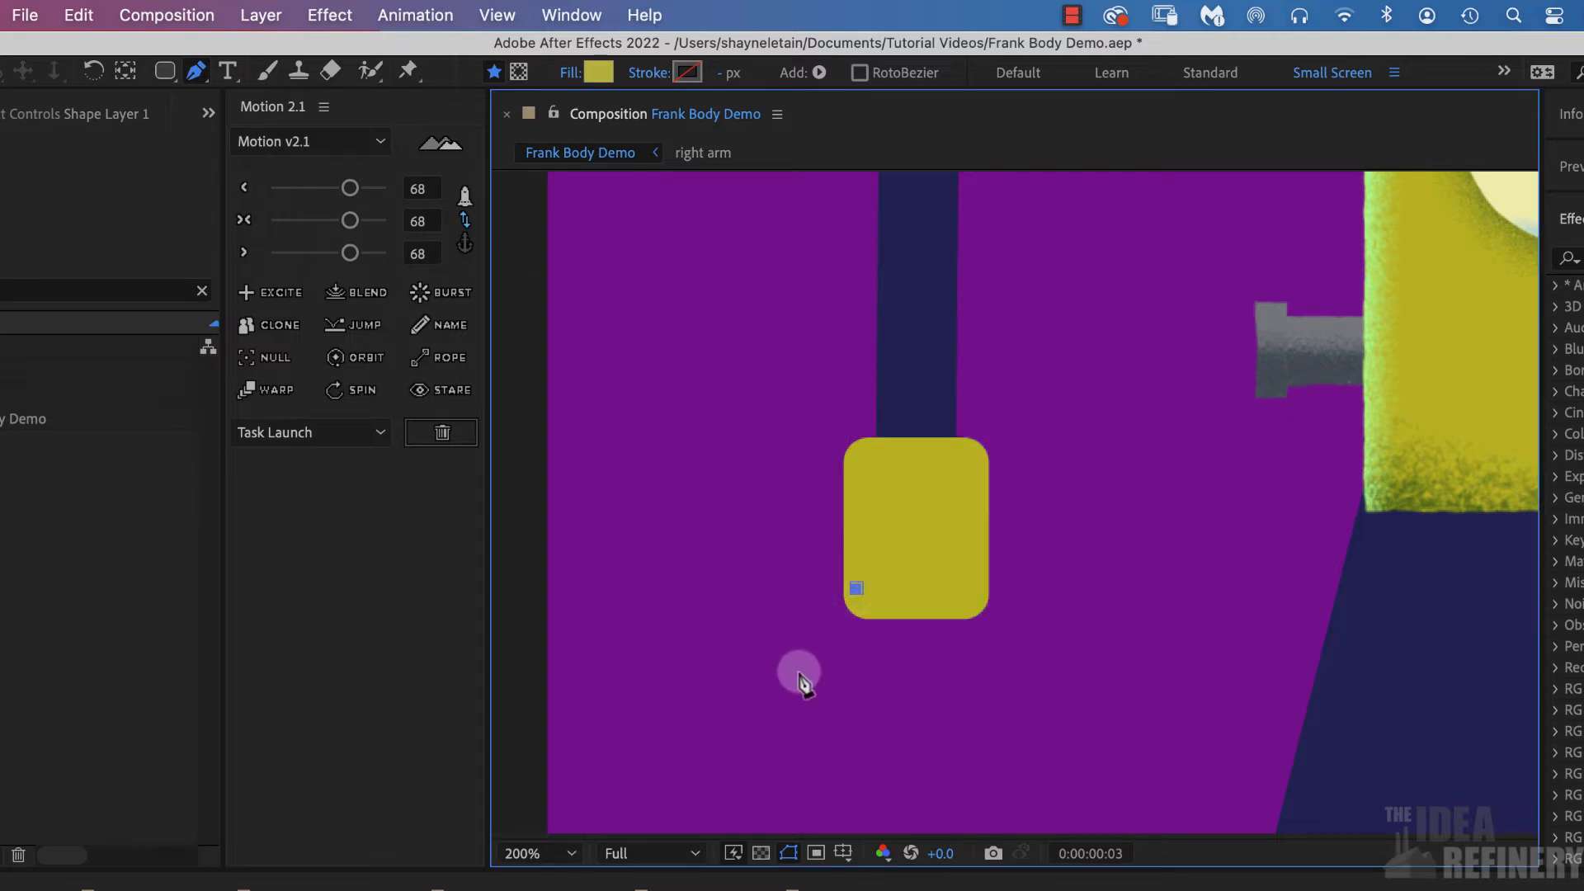
drag(792, 690, 795, 756)
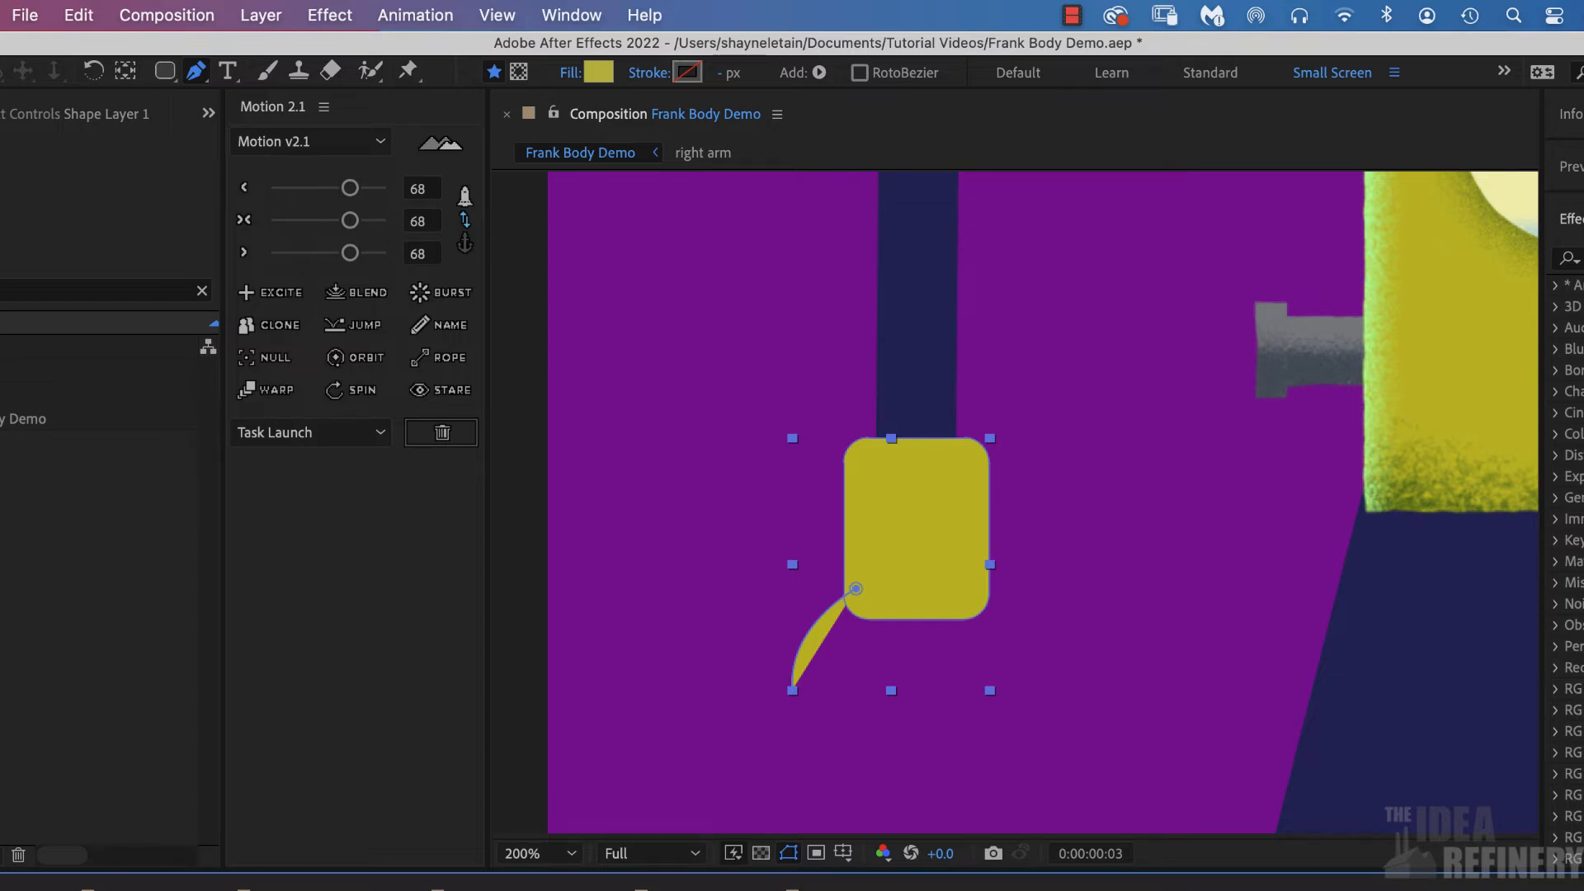
Set the finger path's fill to None
click(570, 74)
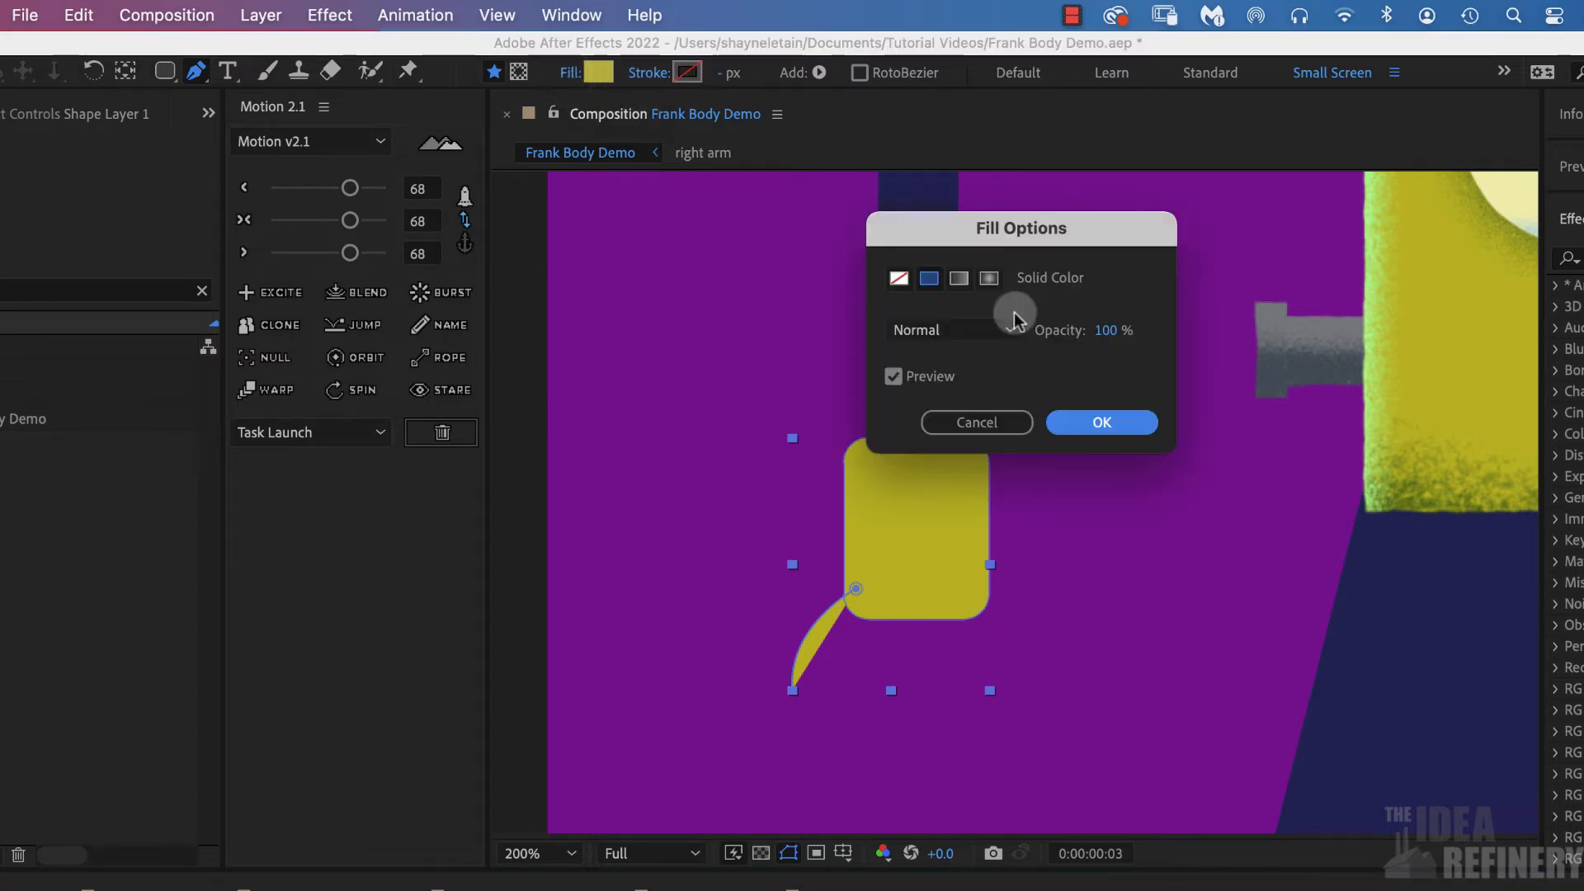
click(903, 279)
click(1107, 424)
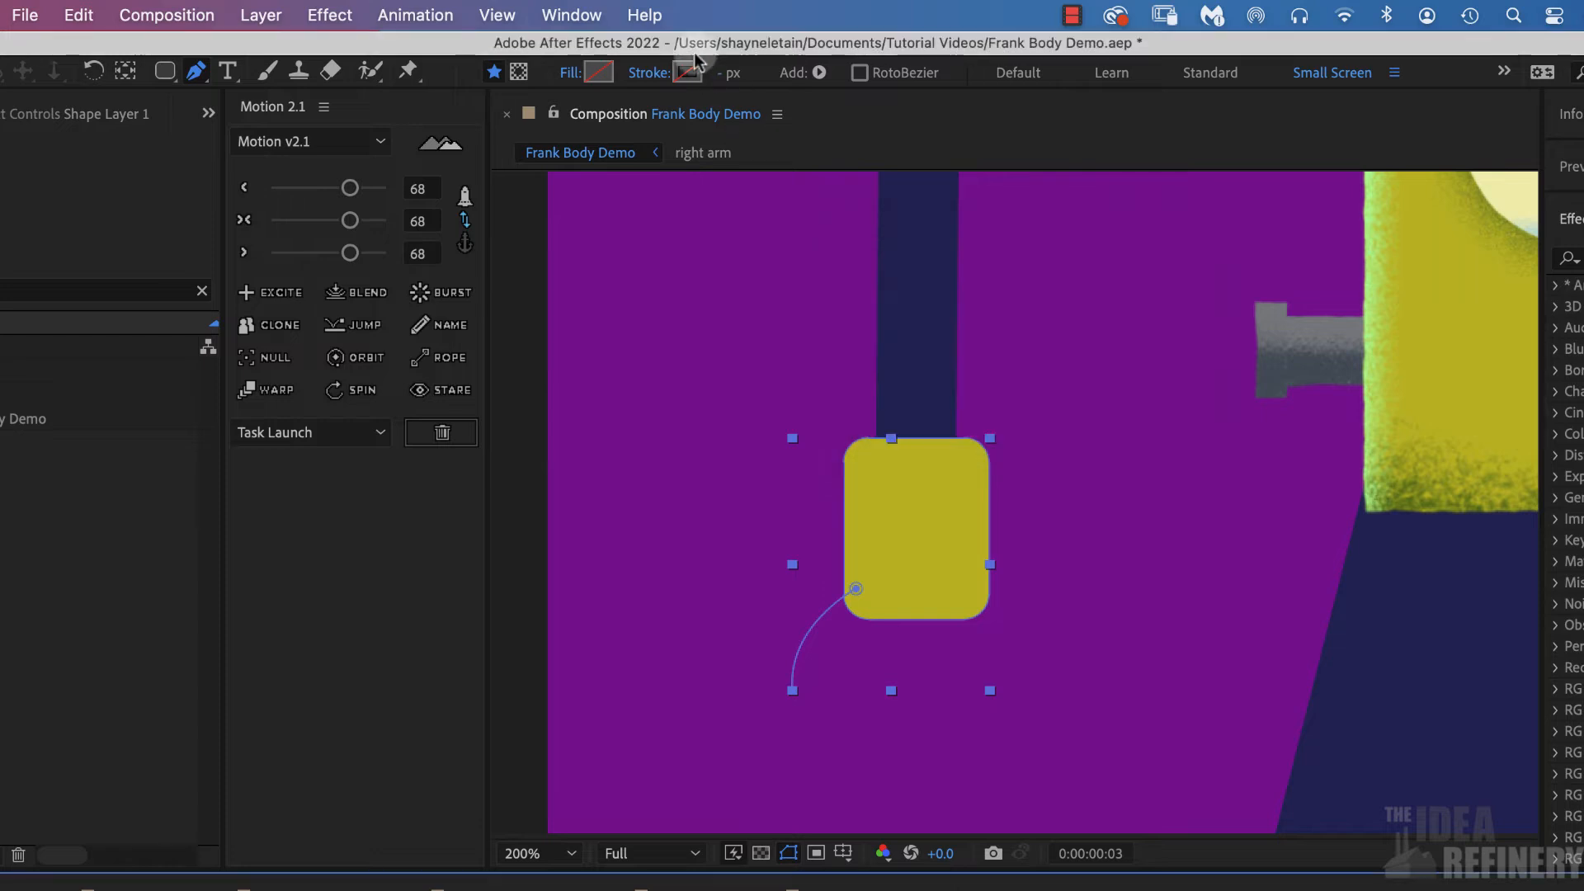
Give the finger path a stroke in the face's sampled yellow BEB924 and reduce its width to 25 px
click(670, 73)
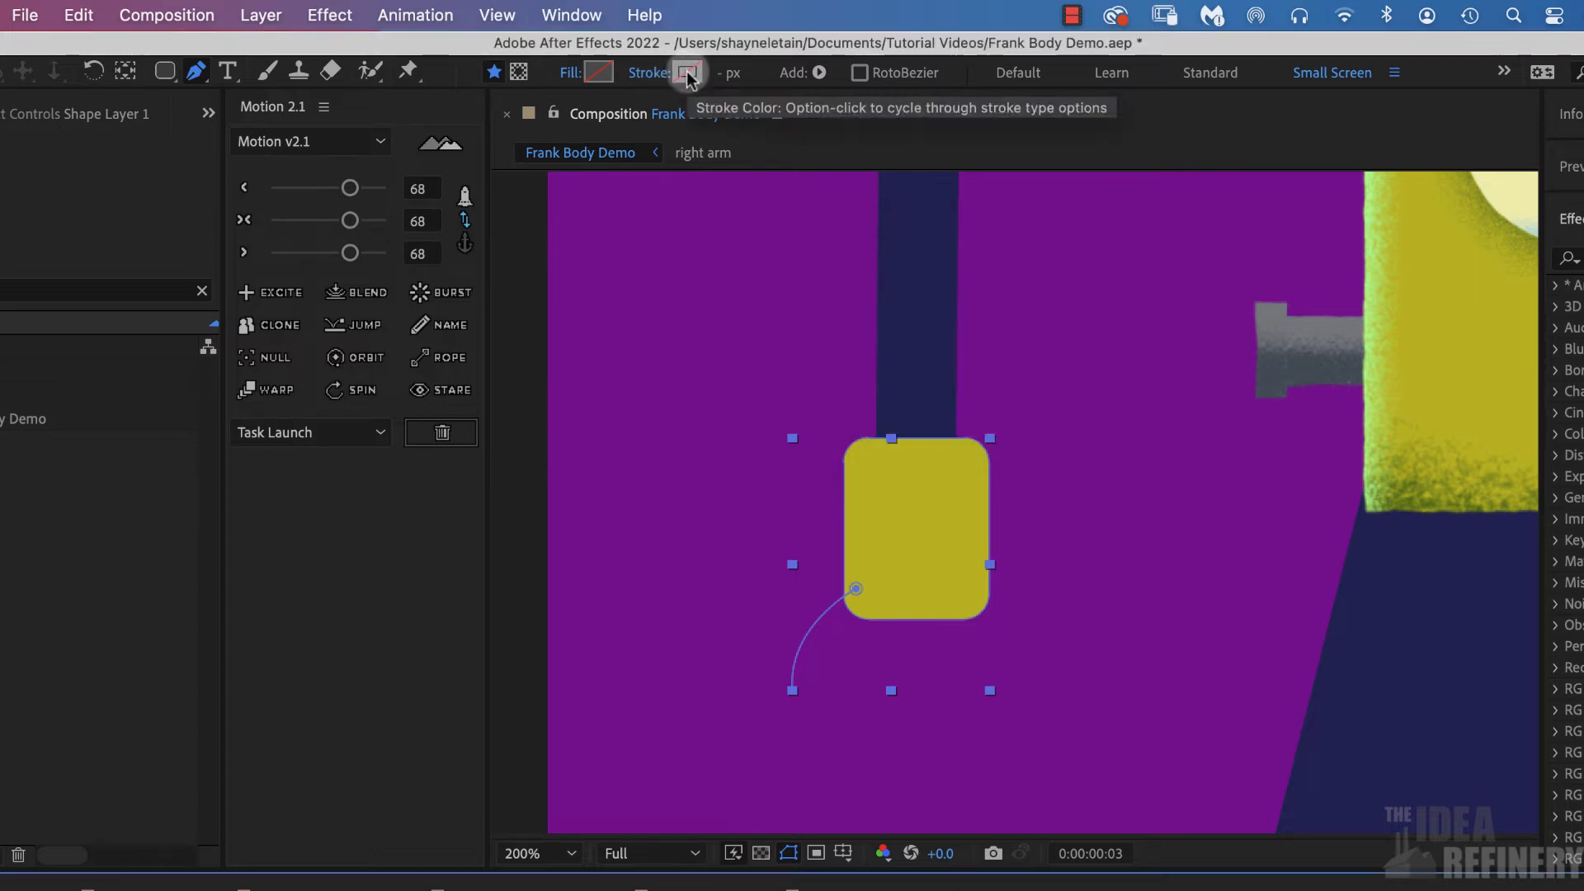
click(685, 74)
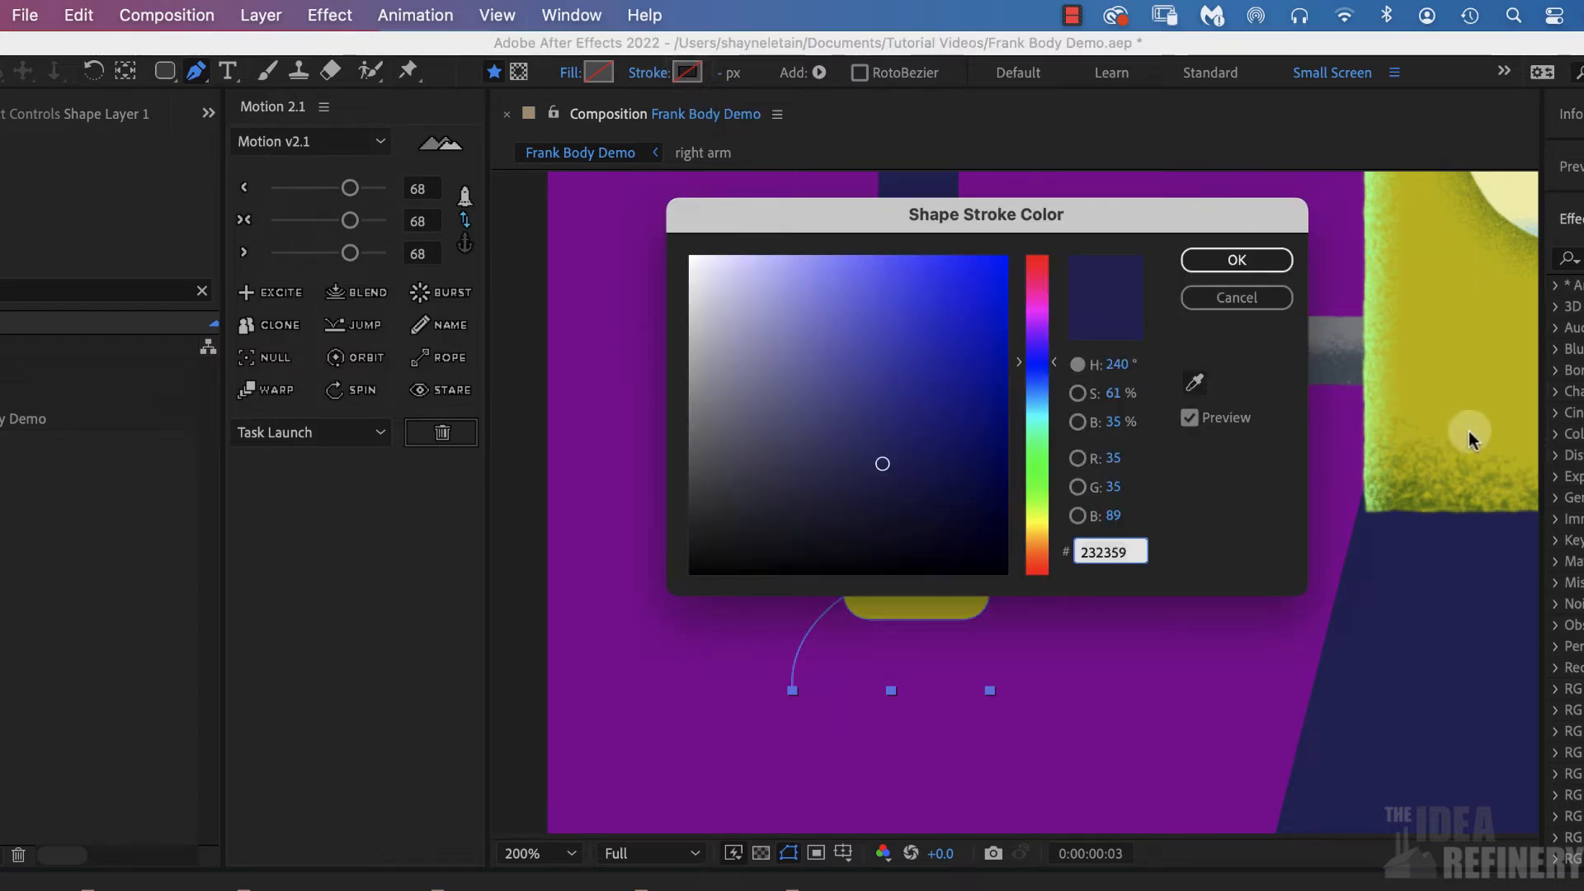
click(1193, 381)
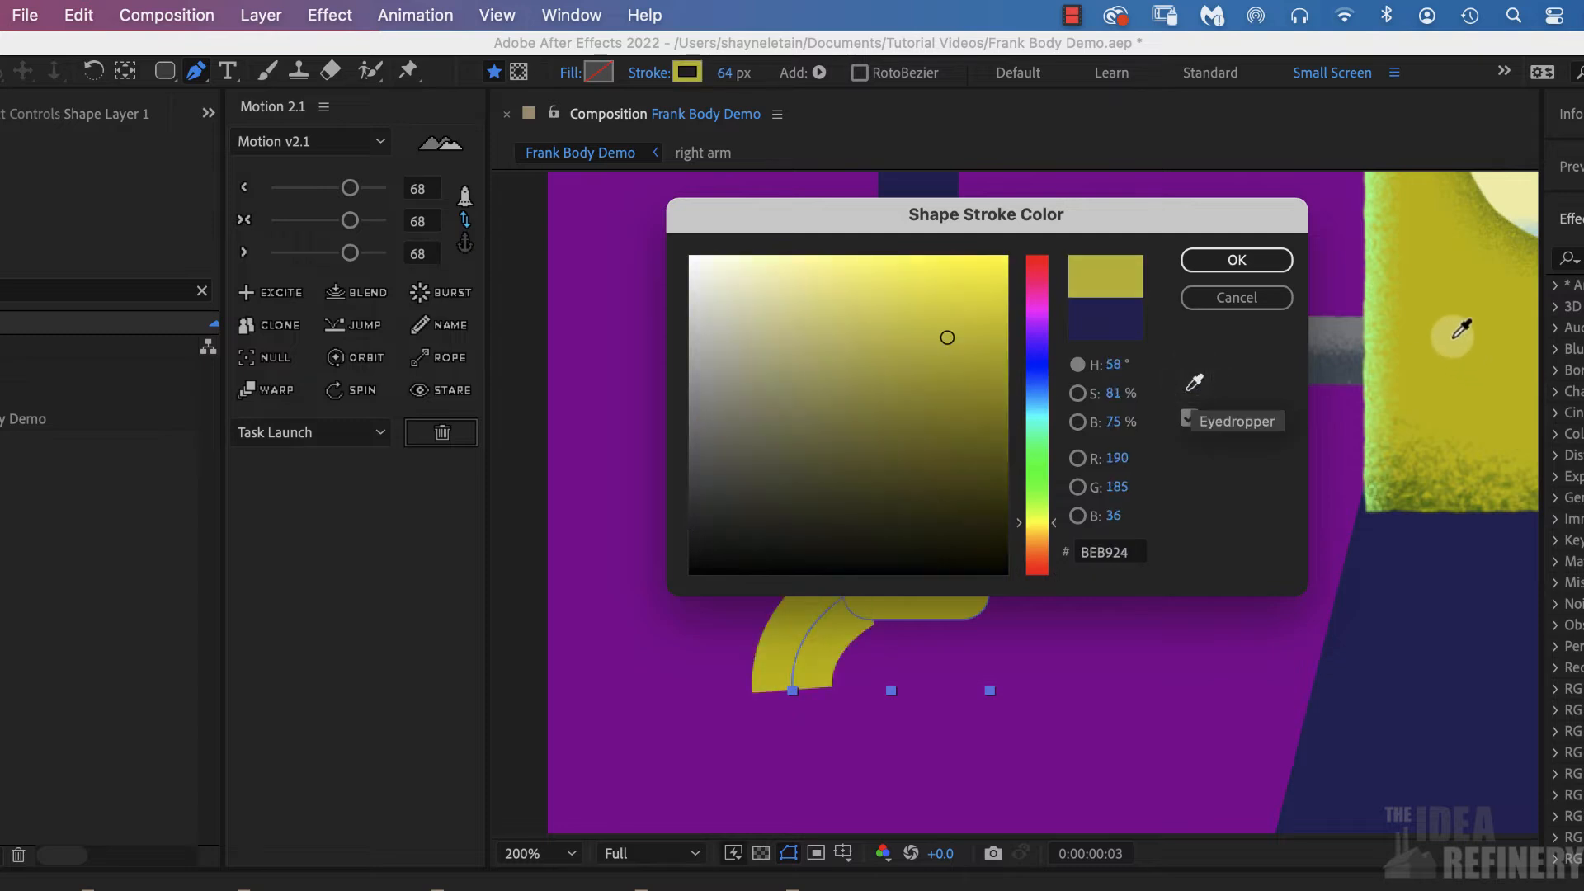
click(1494, 290)
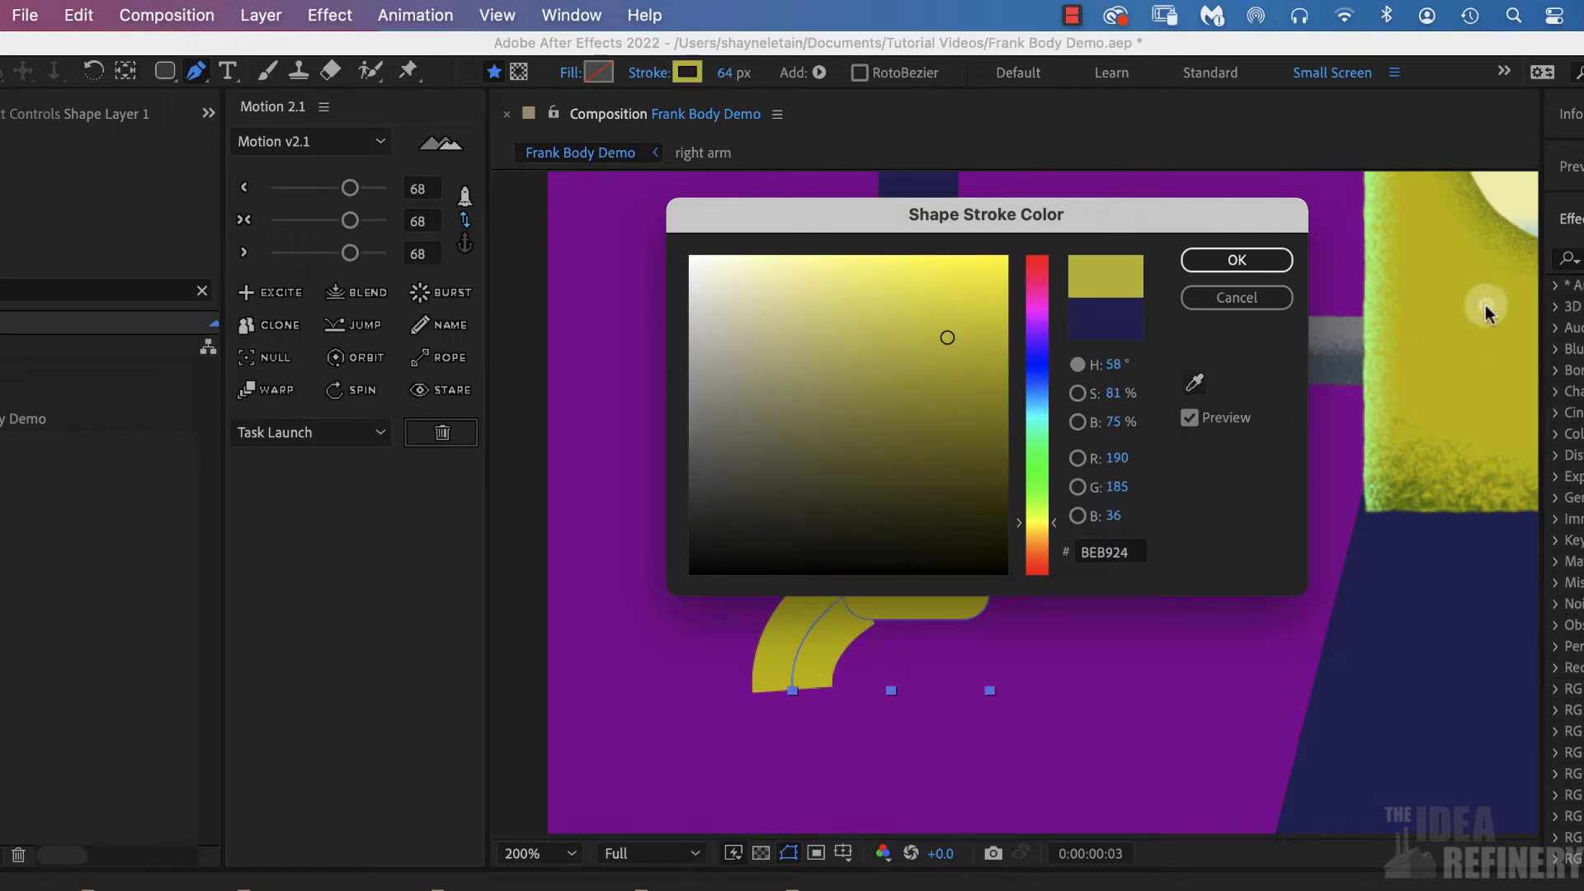
click(1237, 260)
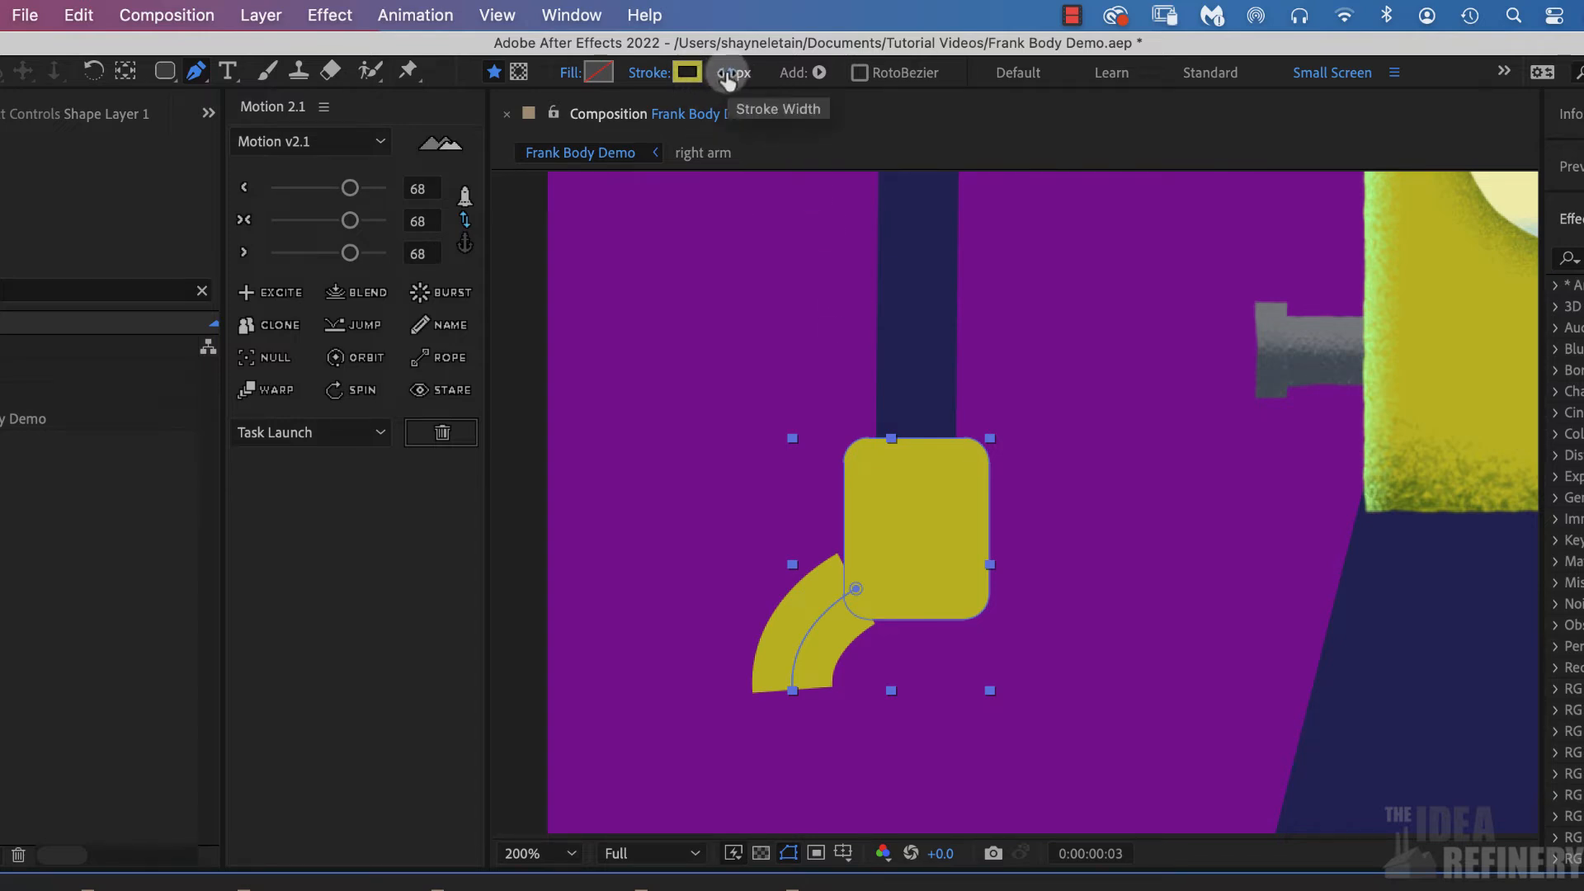
drag(715, 73, 670, 73)
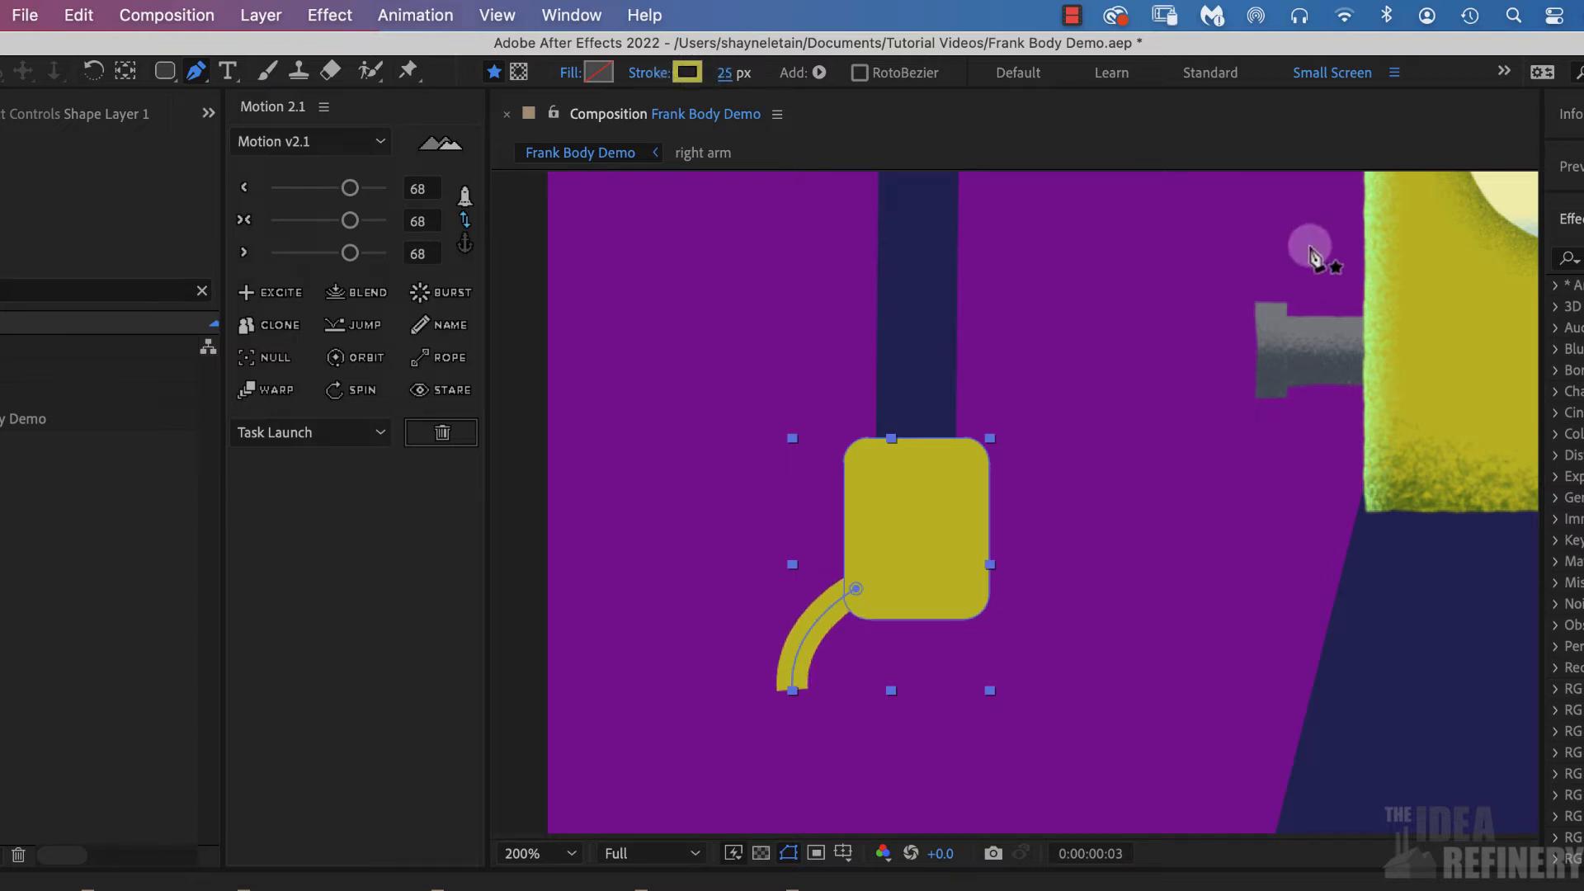
Expand the finger shape's stroke properties in the hand layer and set its line cap to Round Cap
drag(570, 870, 561, 610)
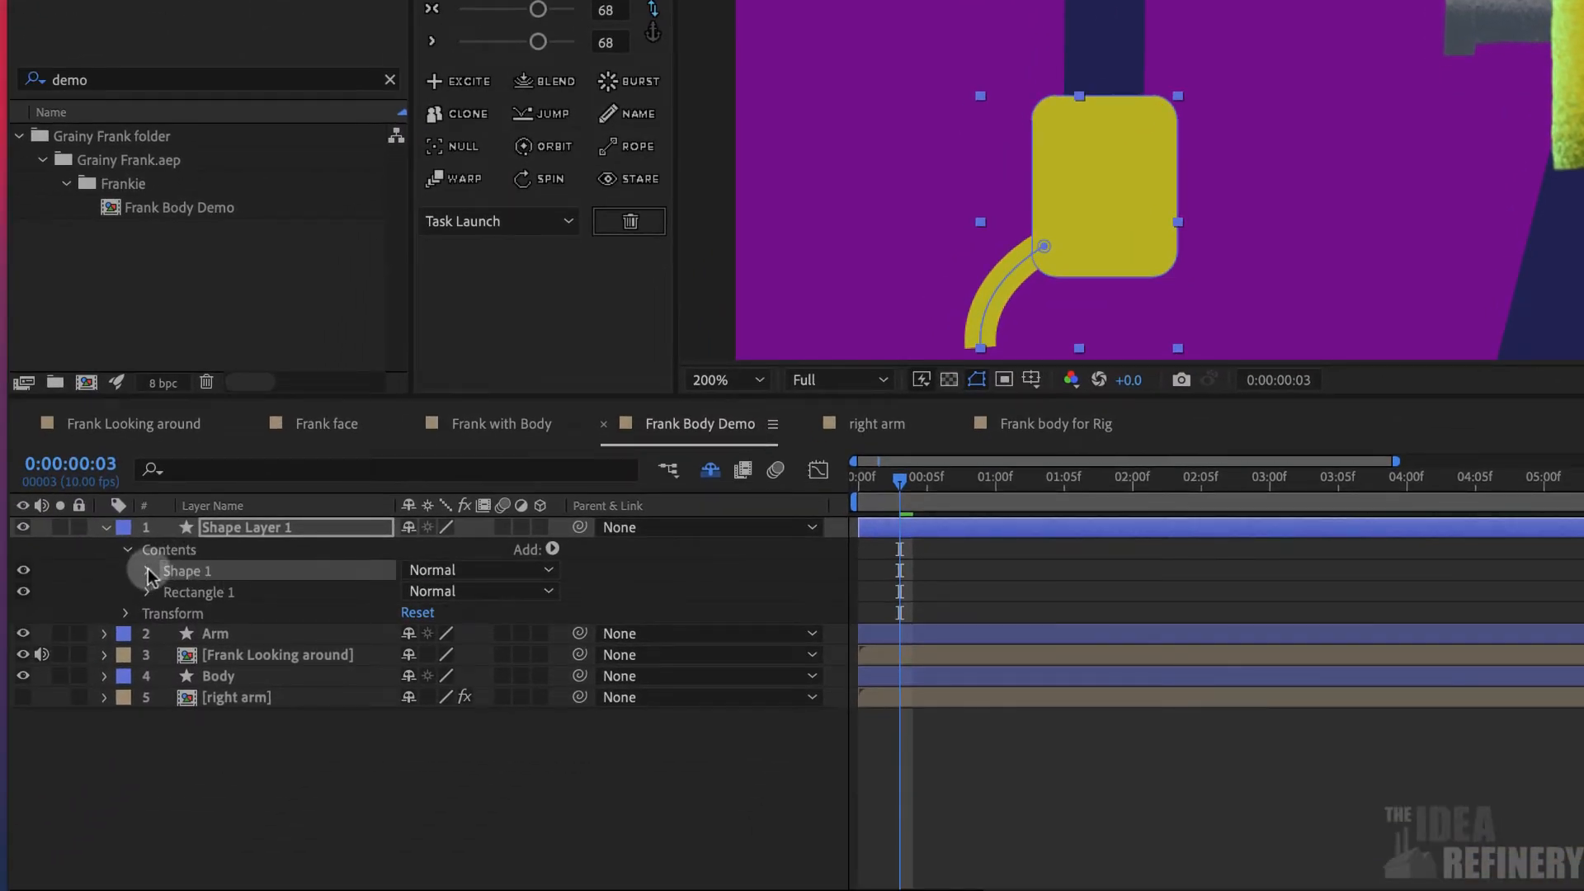
click(149, 571)
click(259, 594)
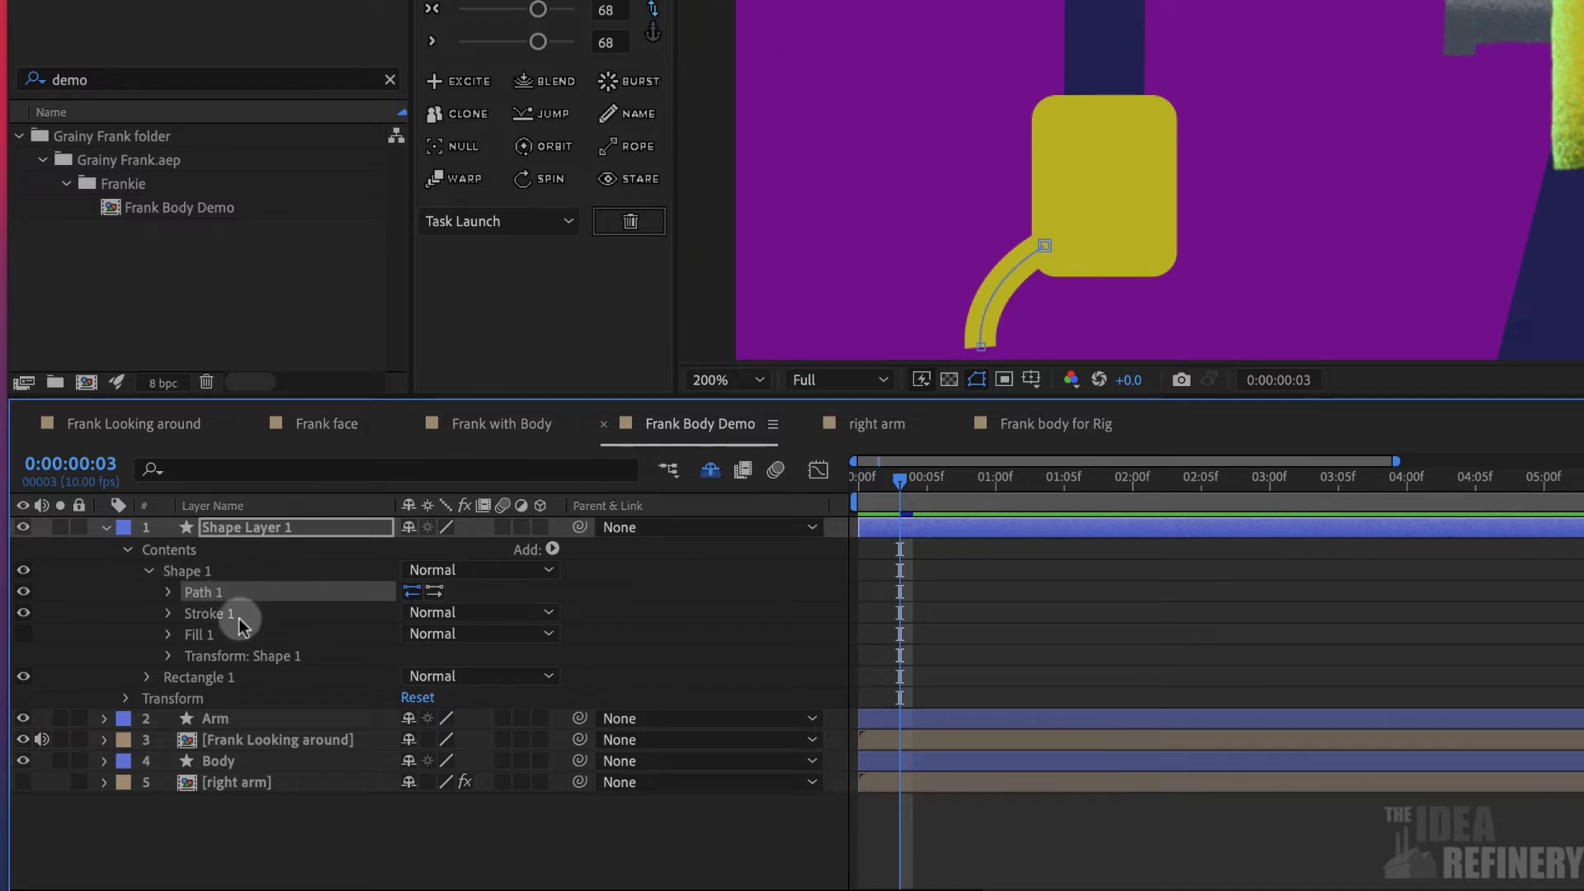
click(167, 593)
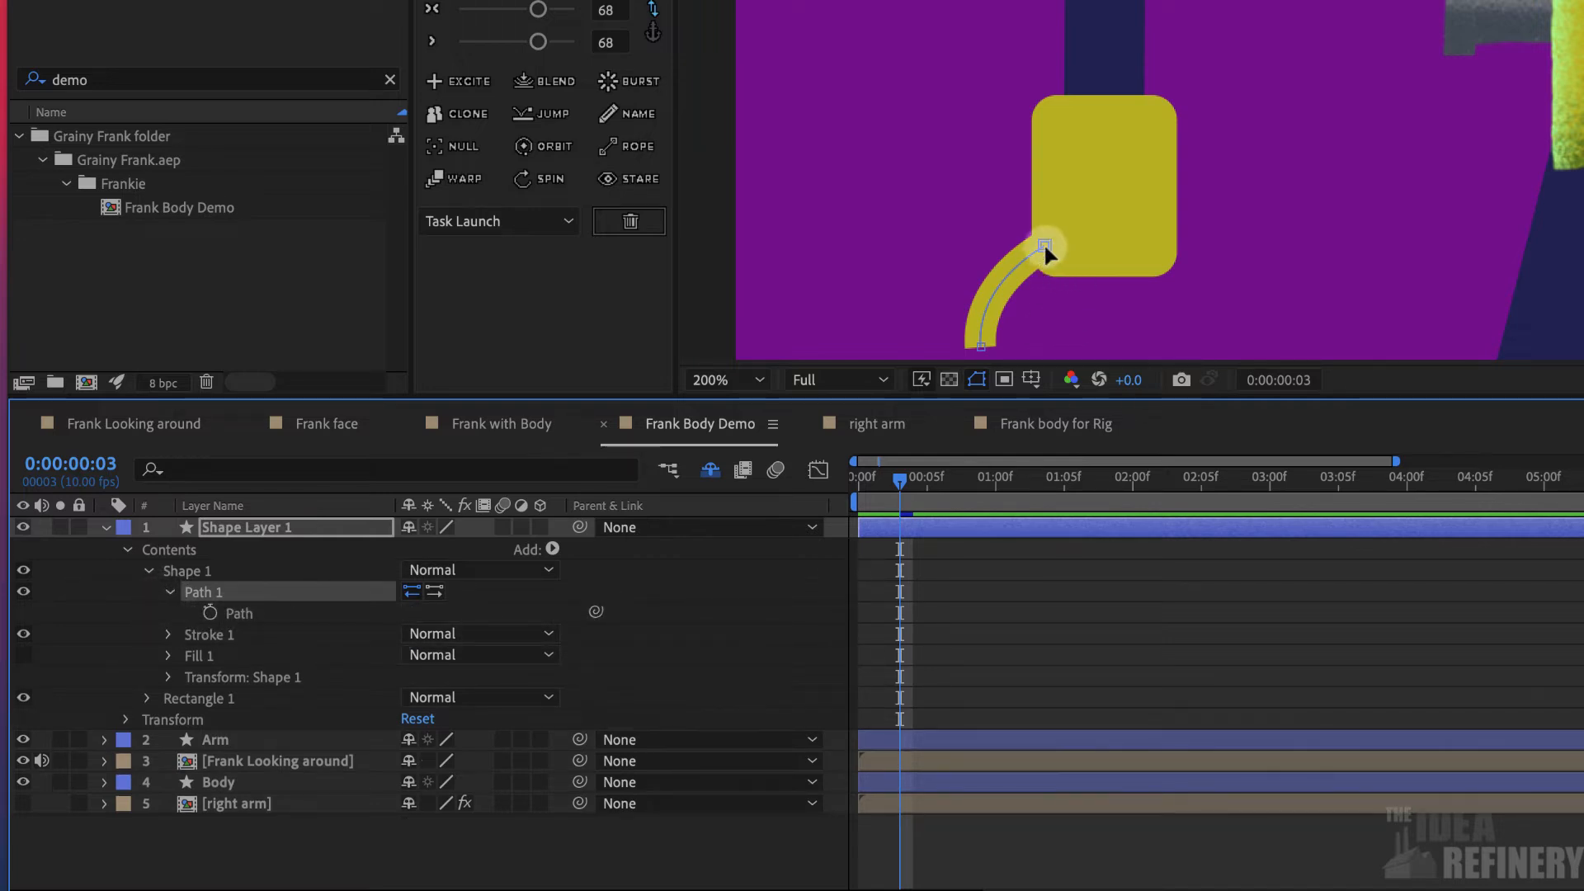
click(170, 593)
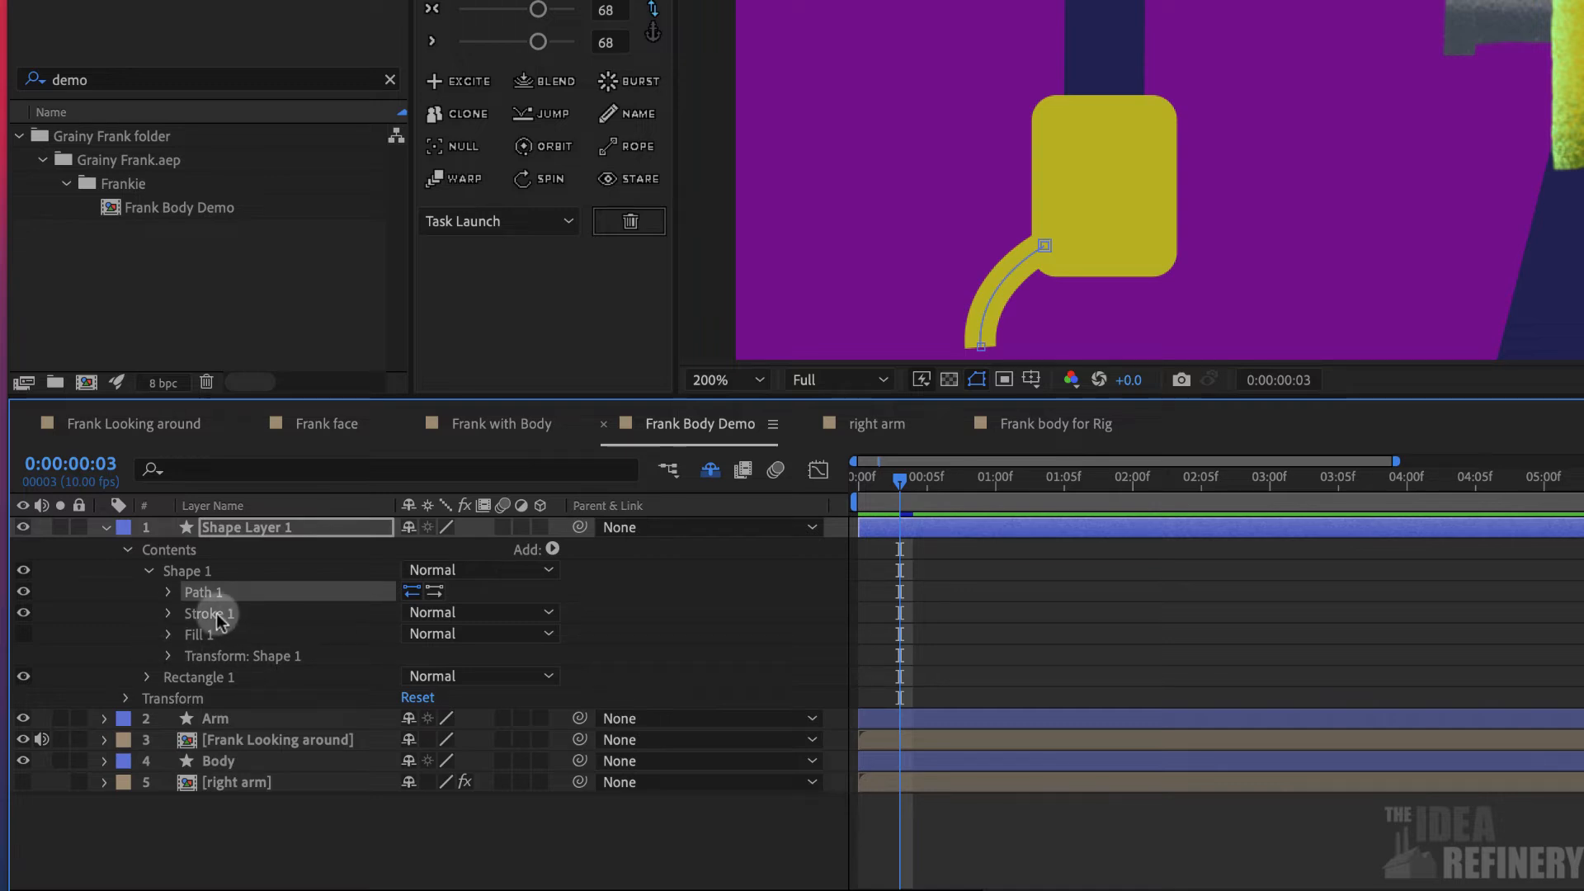
click(170, 618)
click(170, 614)
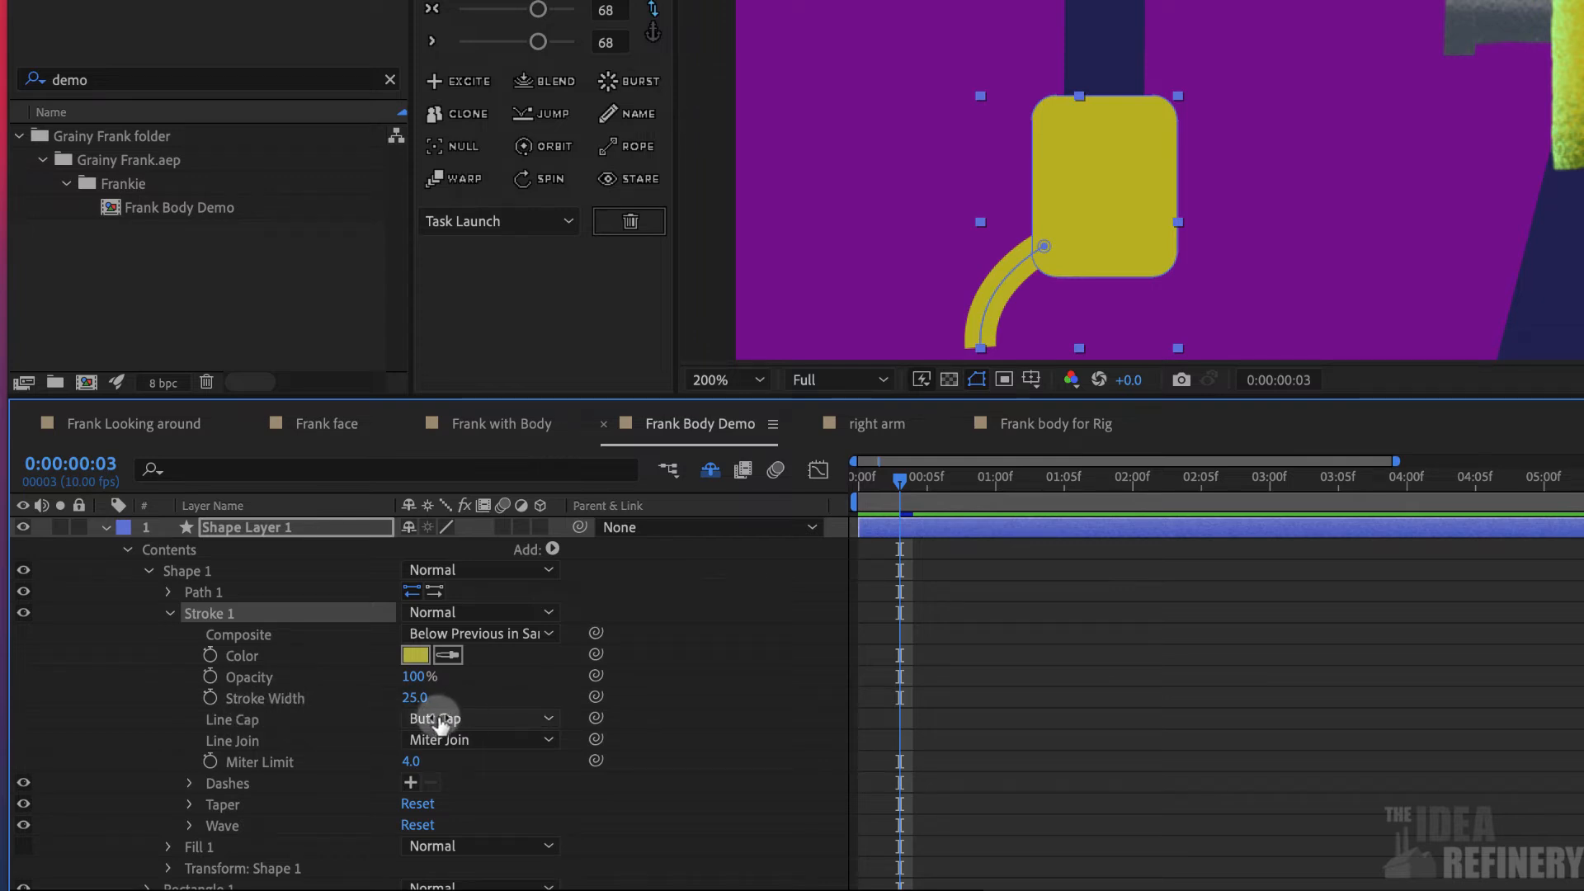
click(493, 722)
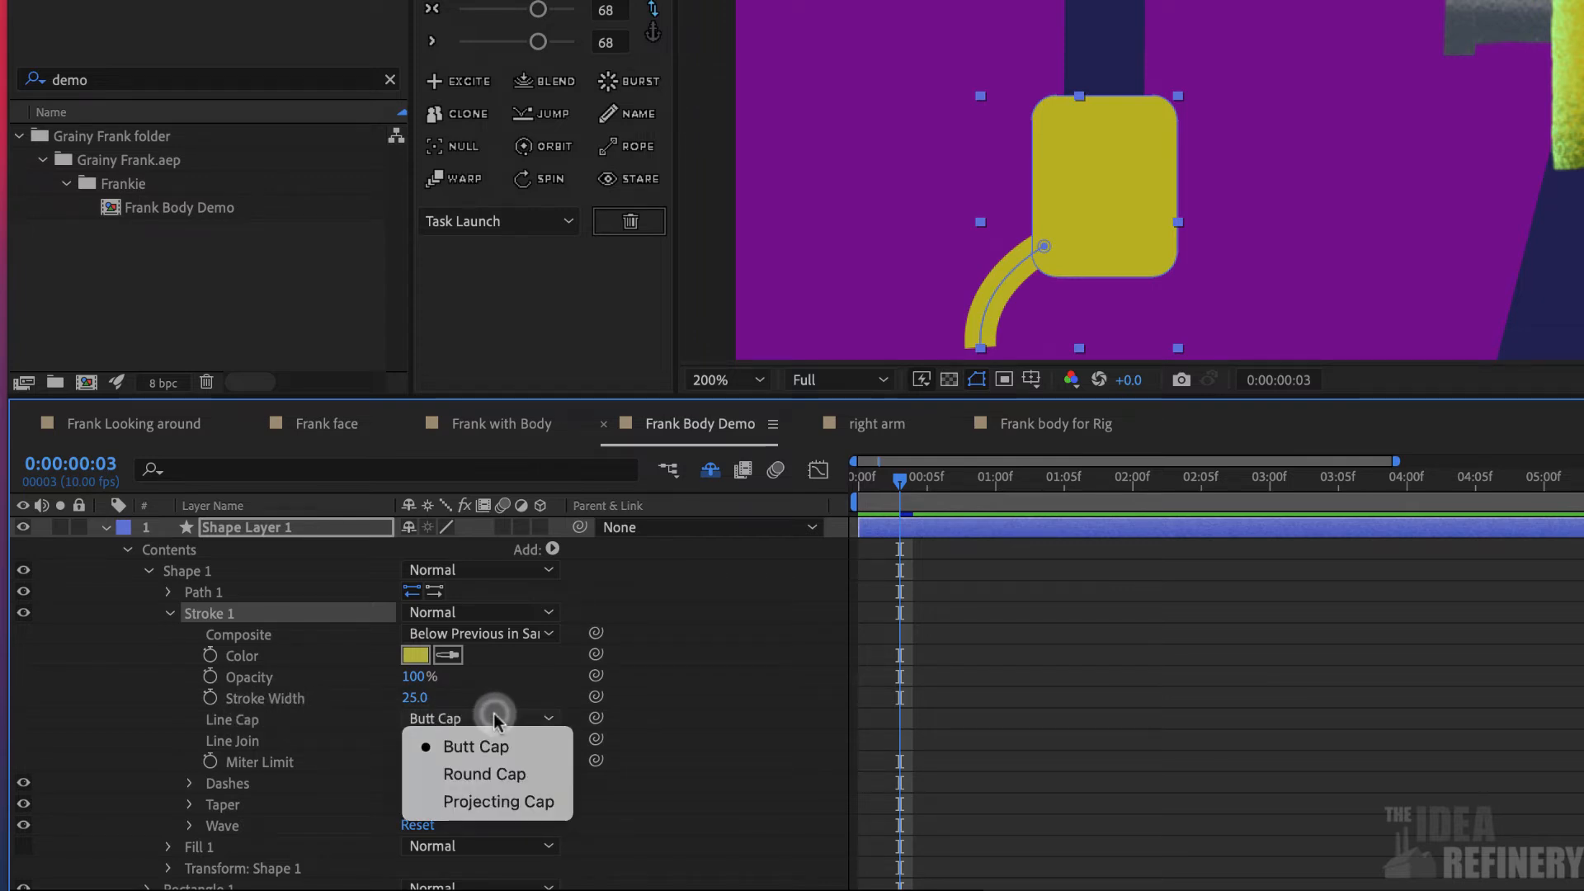
click(495, 773)
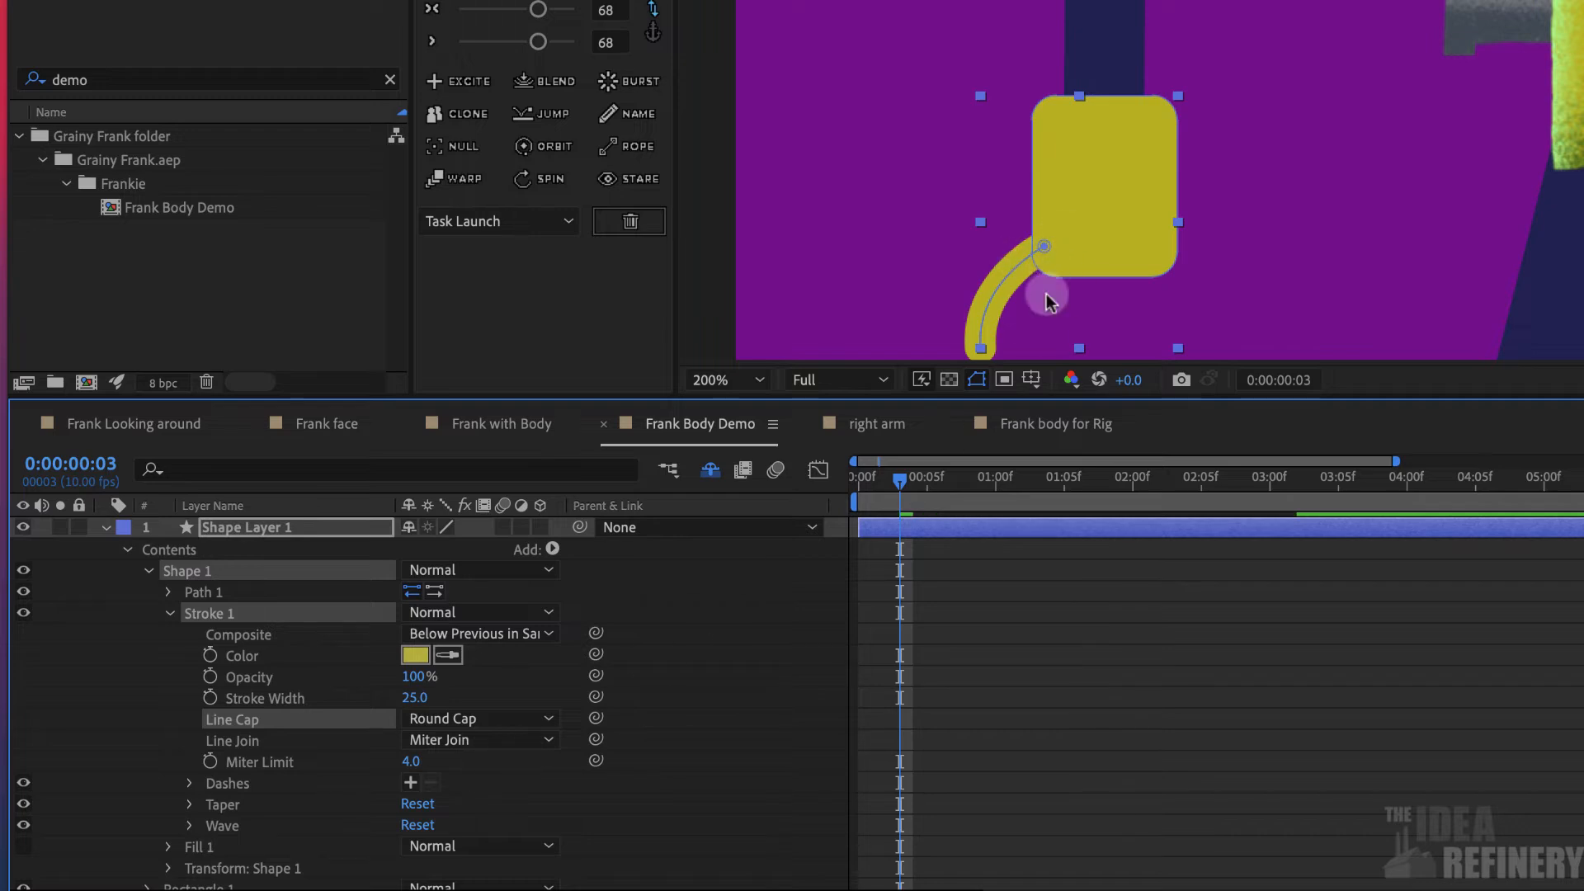
Draw a second curved finger from the palm's lower edge beside the first one and set its line cap to Round Cap
drag(1016, 399, 1016, 528)
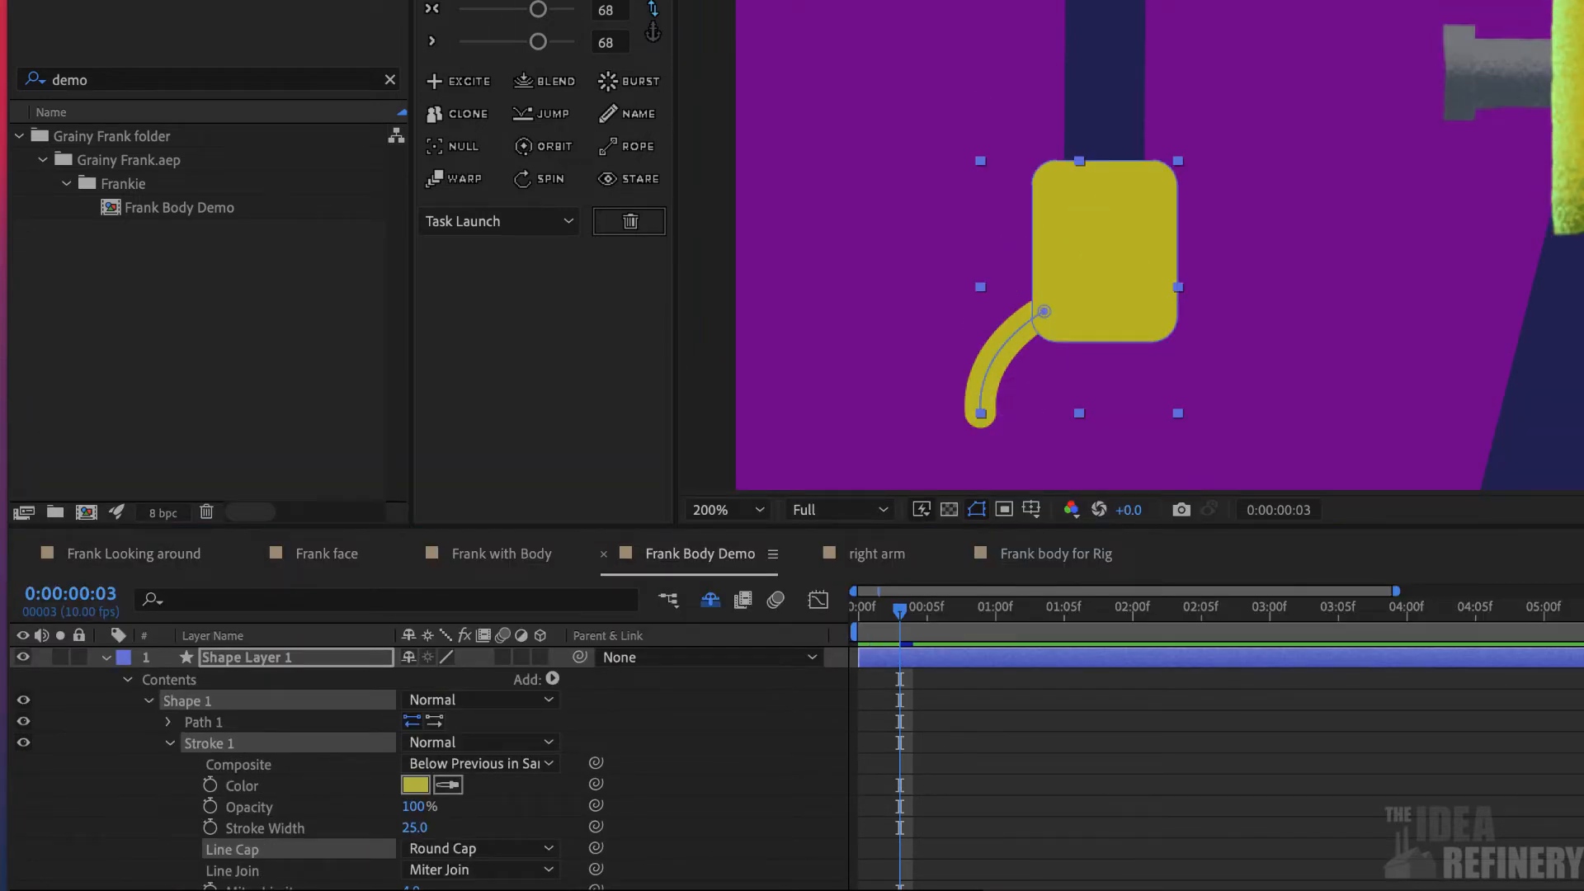
click(1069, 316)
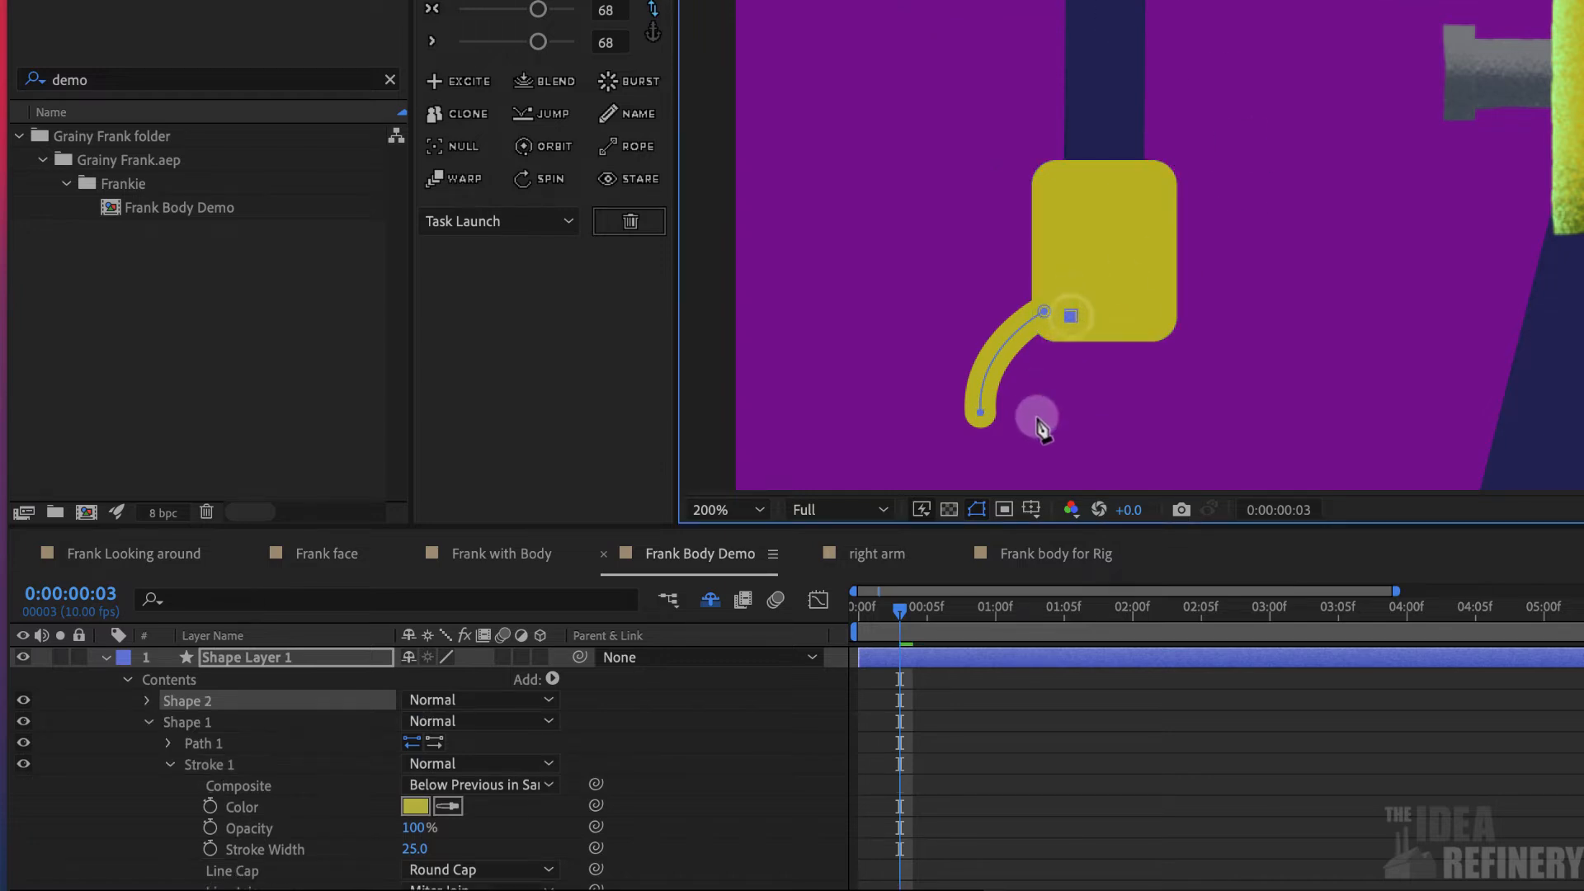
drag(1032, 434, 1027, 469)
click(149, 700)
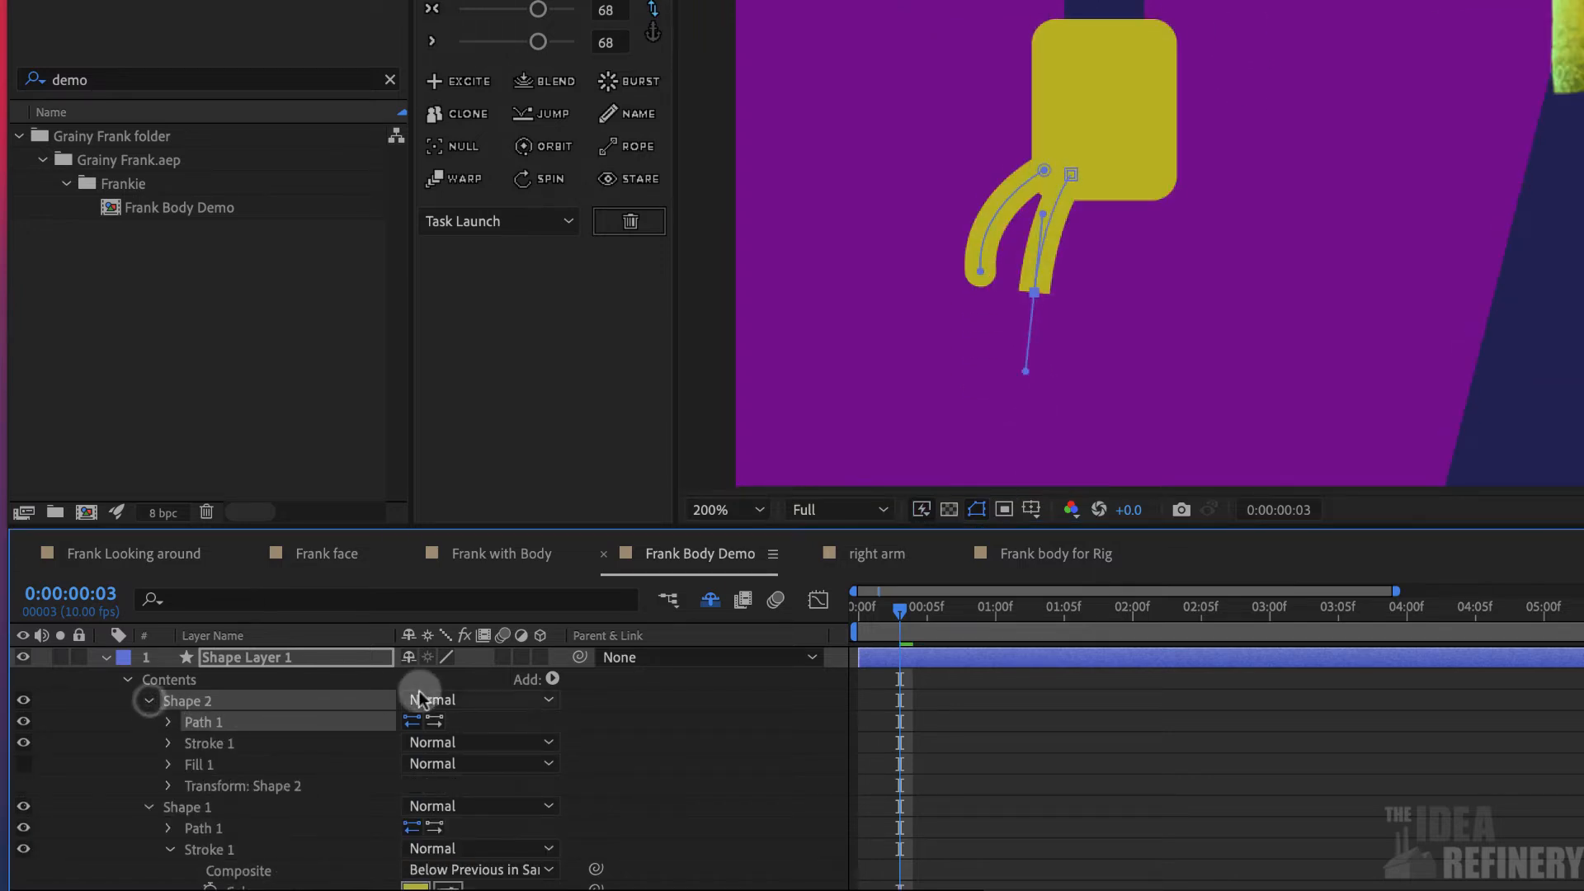
click(169, 742)
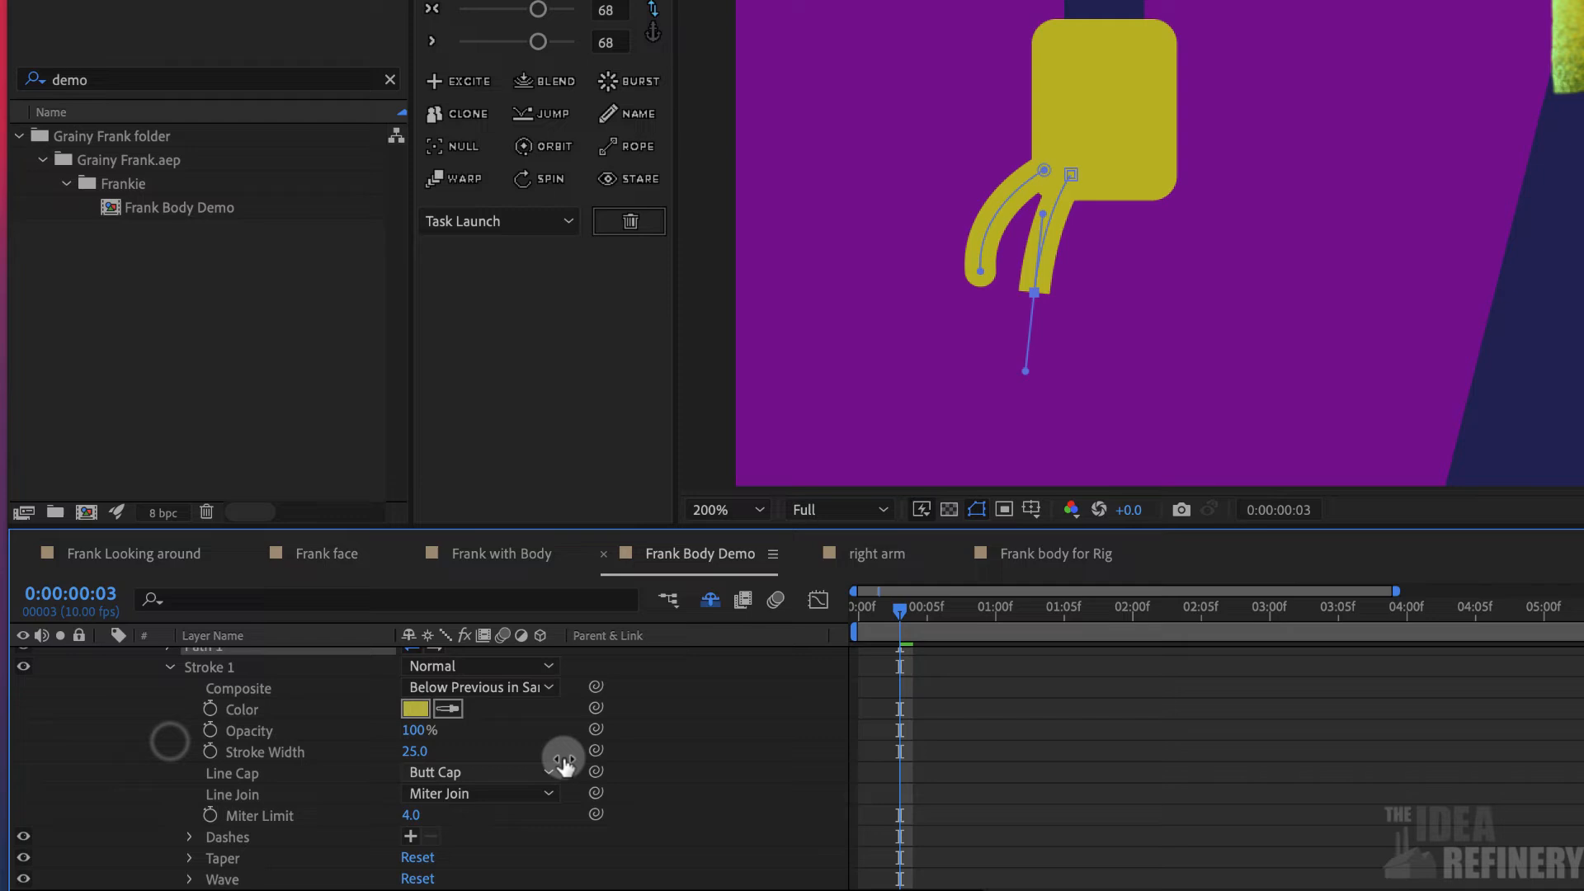
click(475, 775)
click(495, 828)
Draw the third and fourth fingers and an outward-bending thumb from the palm's remaining lower edge, all with Round Cap ends
click(1080, 326)
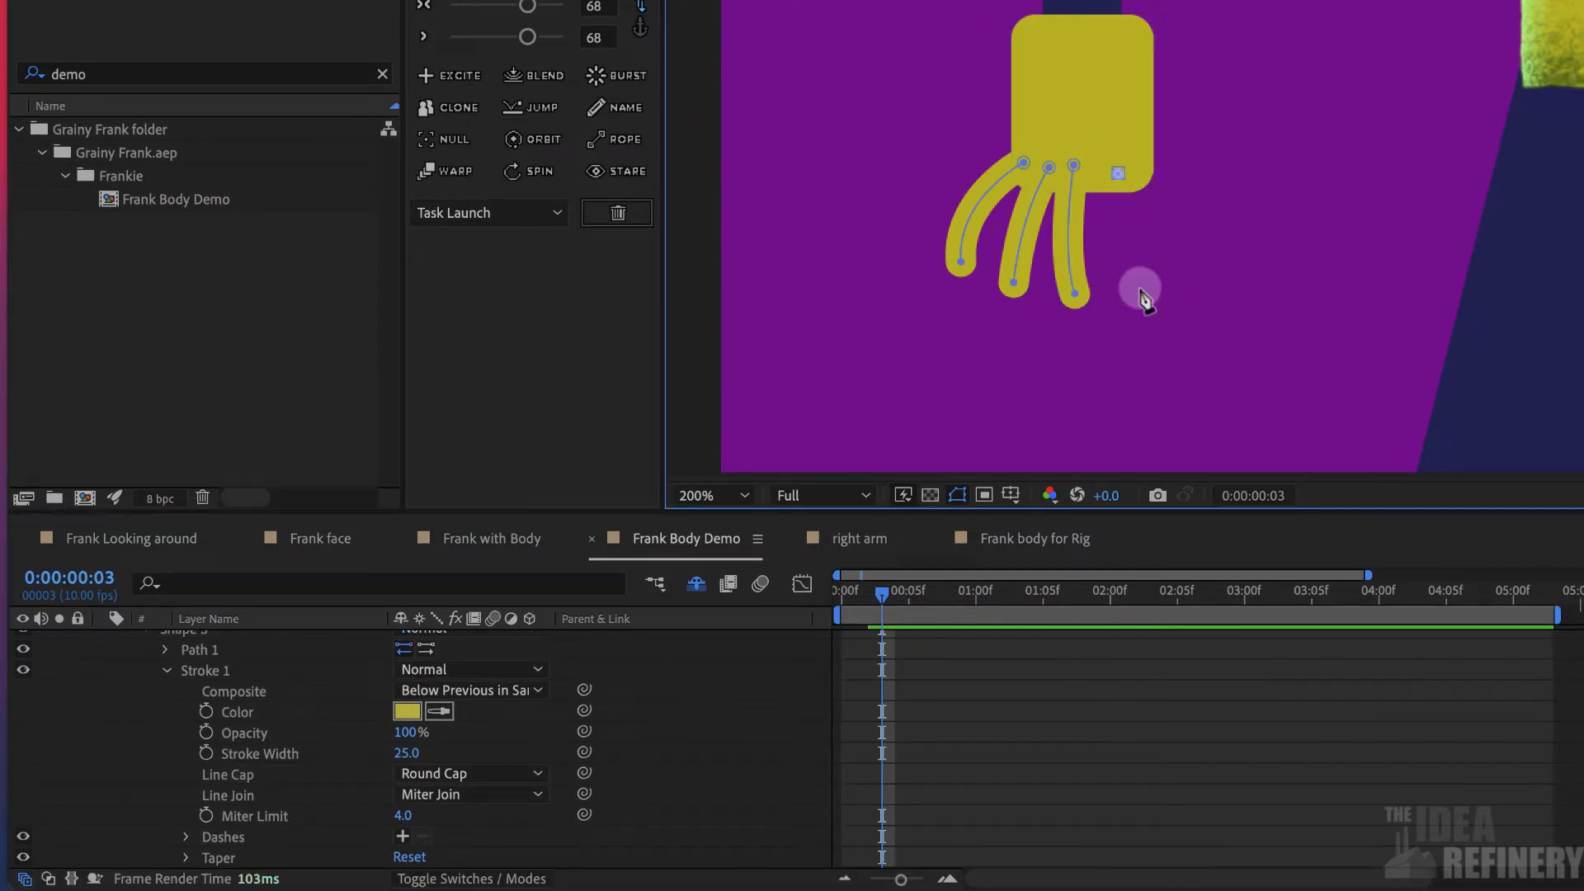
drag(1151, 314, 1168, 364)
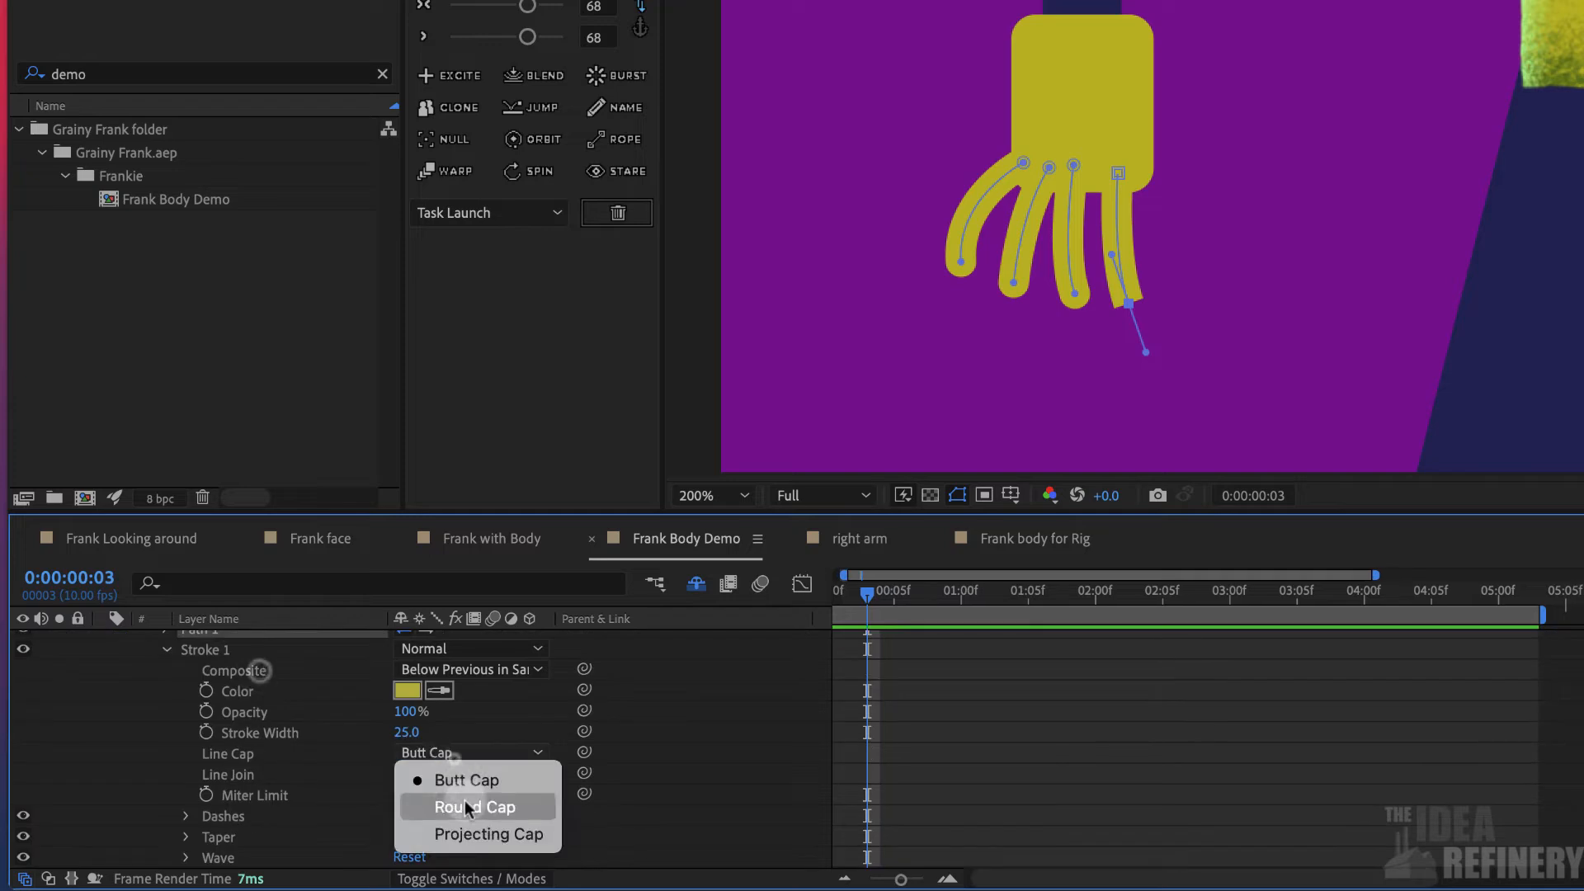
click(460, 804)
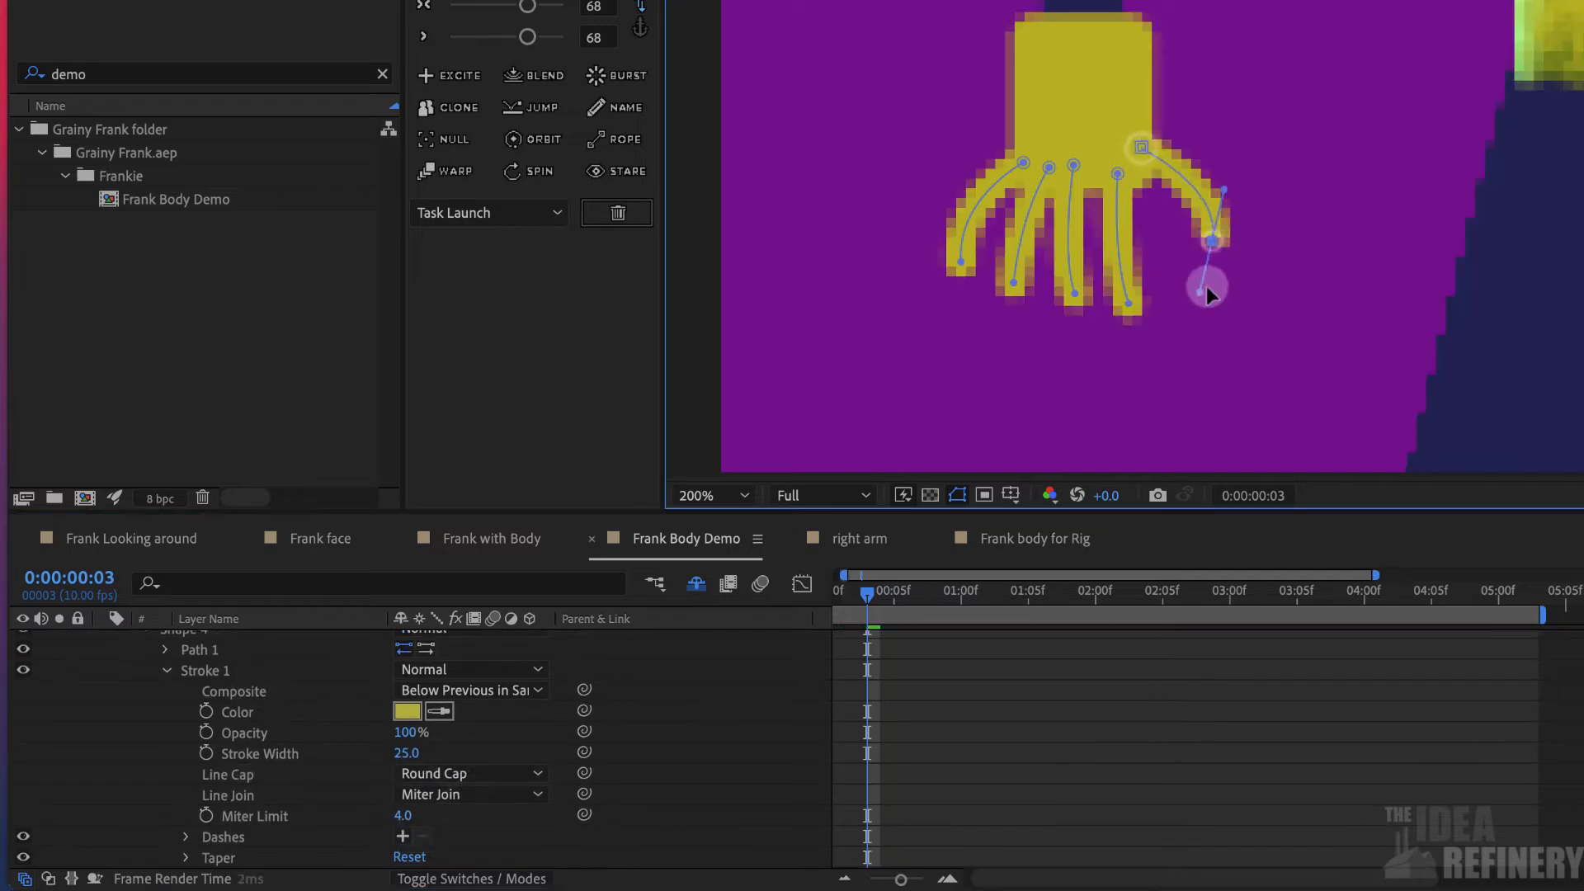
click(1082, 429)
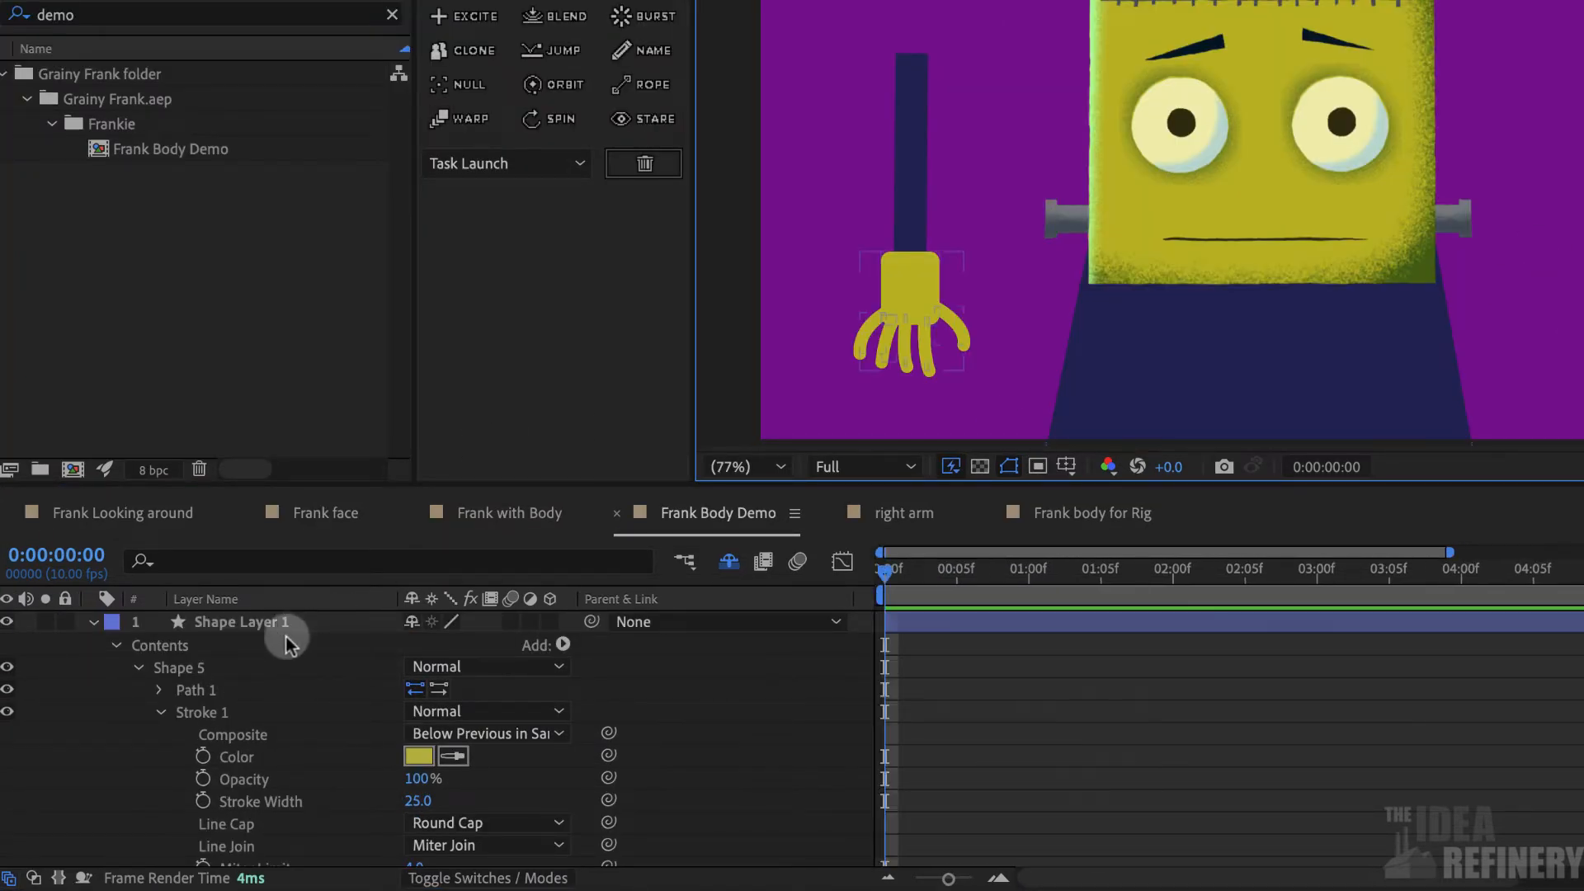
Rename the finished hand's shape layer as Hand
click(275, 631)
key(Return)
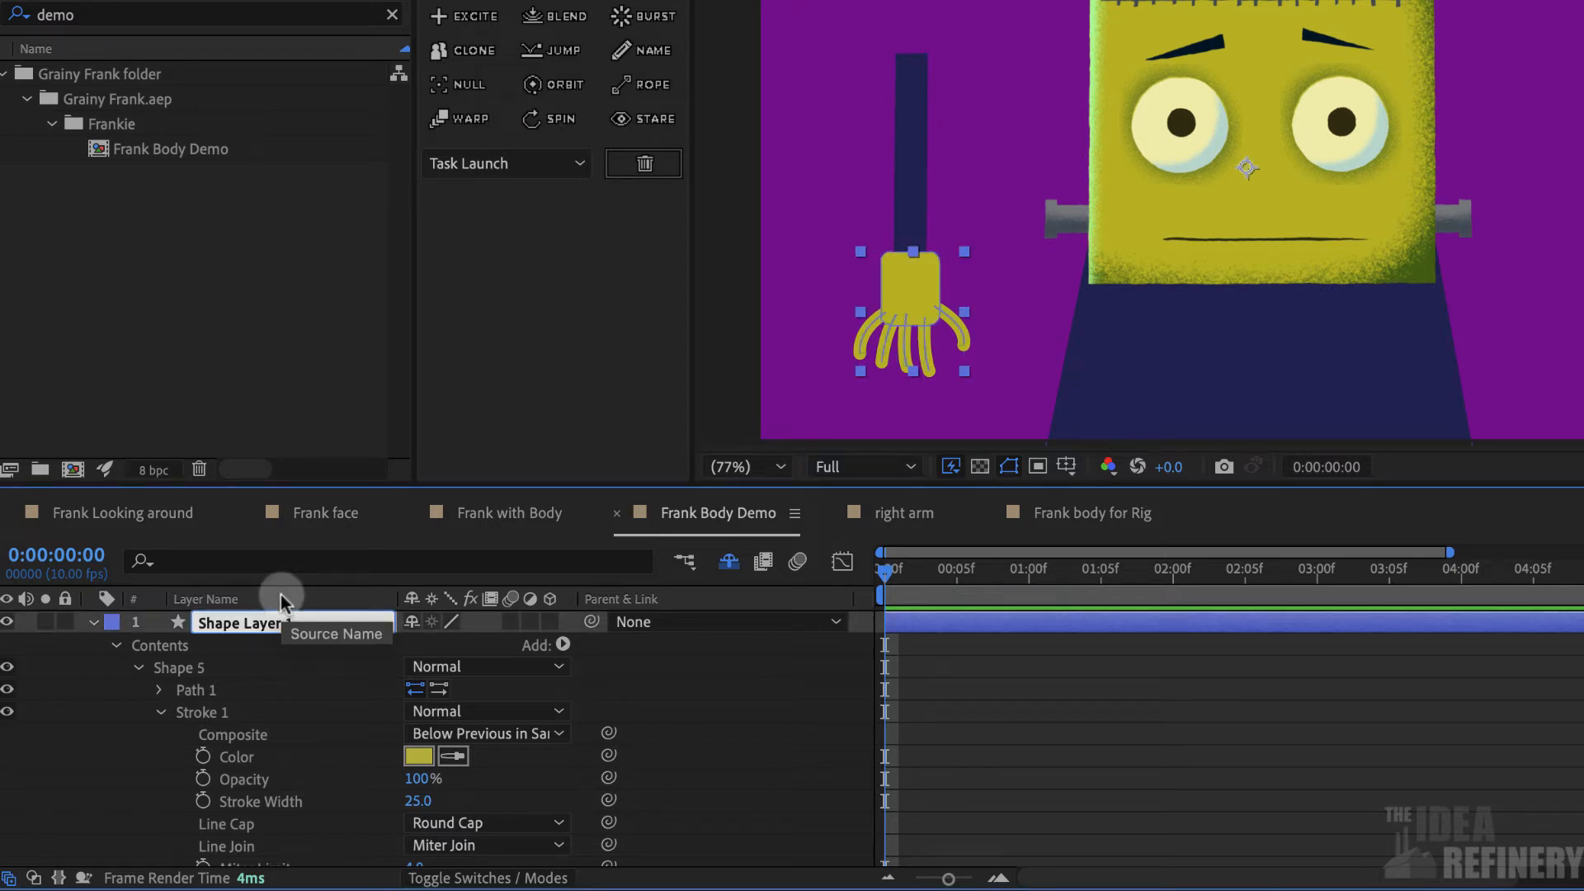
text(Hand)
key(Return)
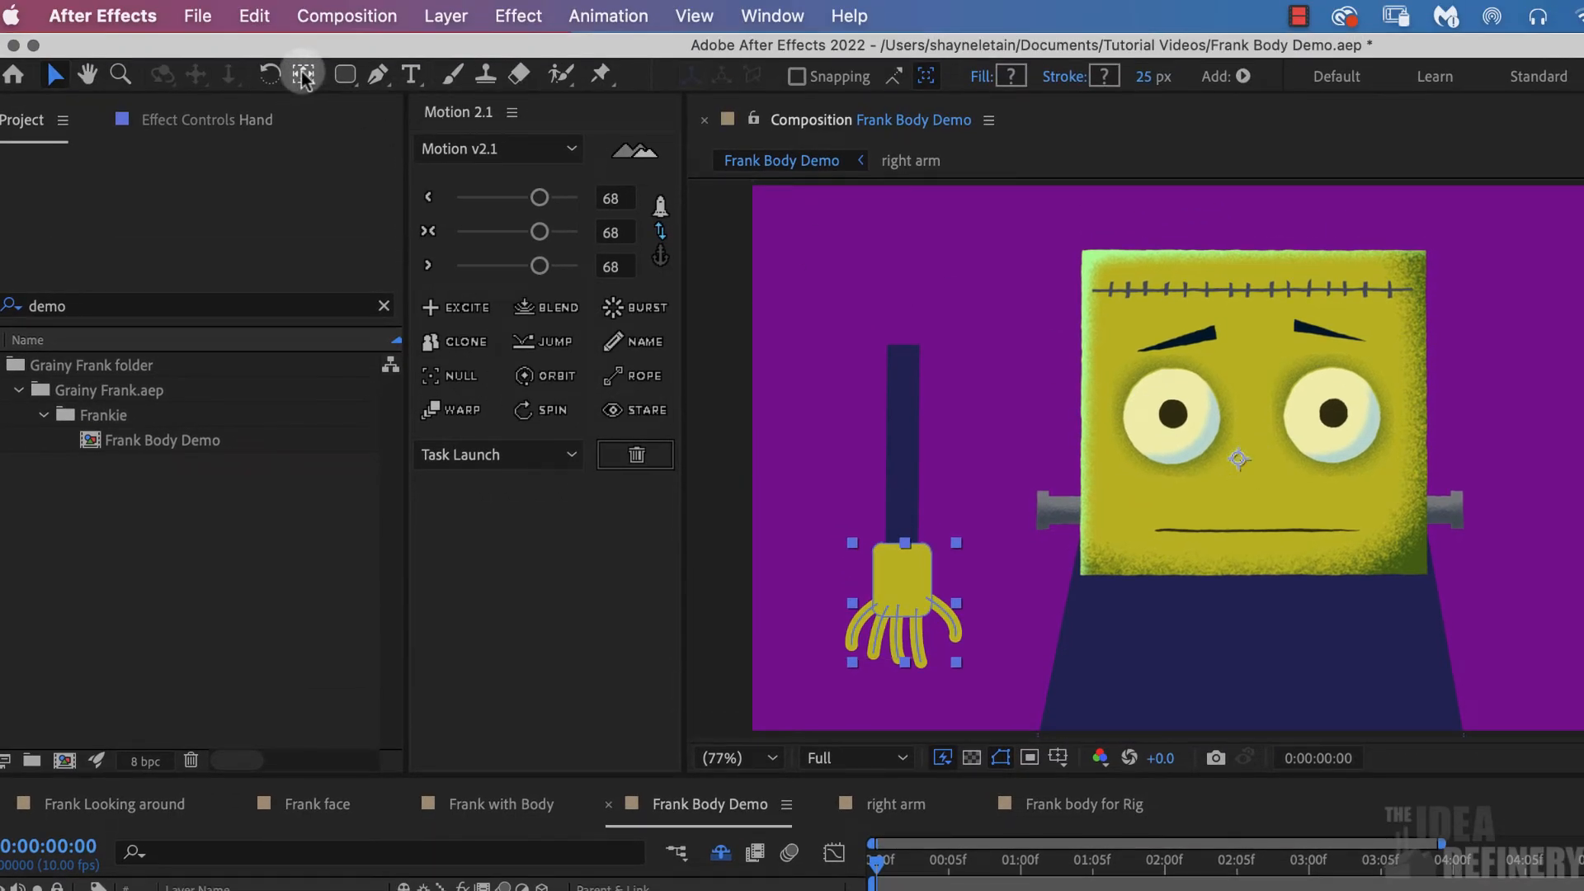
Move the Hand layer's anchor point to the wrist at the palm's upper edge and test rotating the hand around it
click(304, 75)
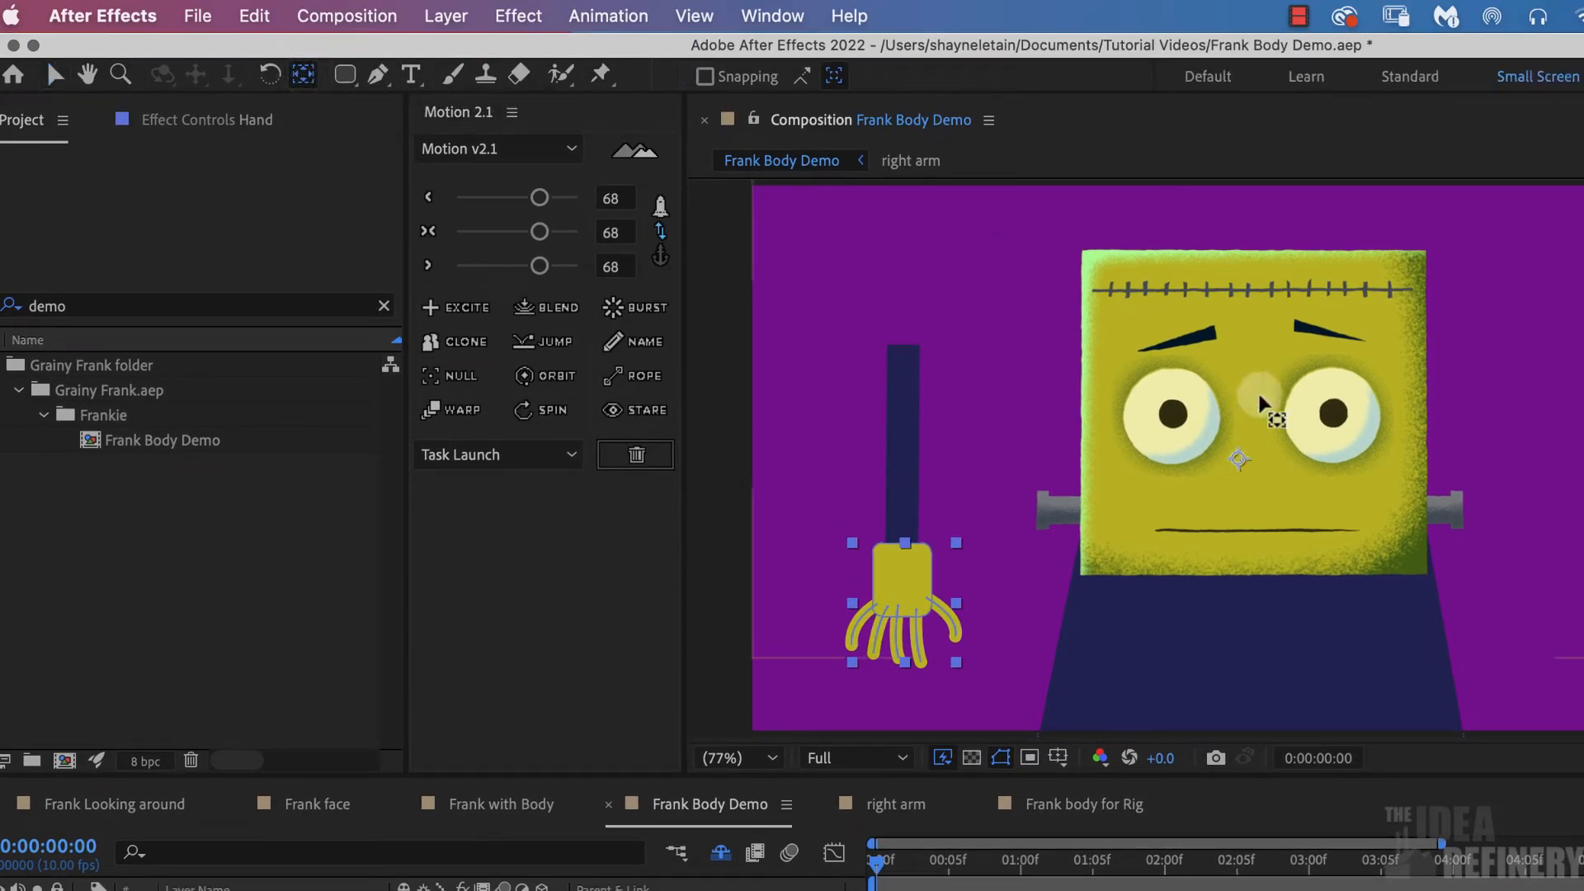
drag(1237, 456, 900, 544)
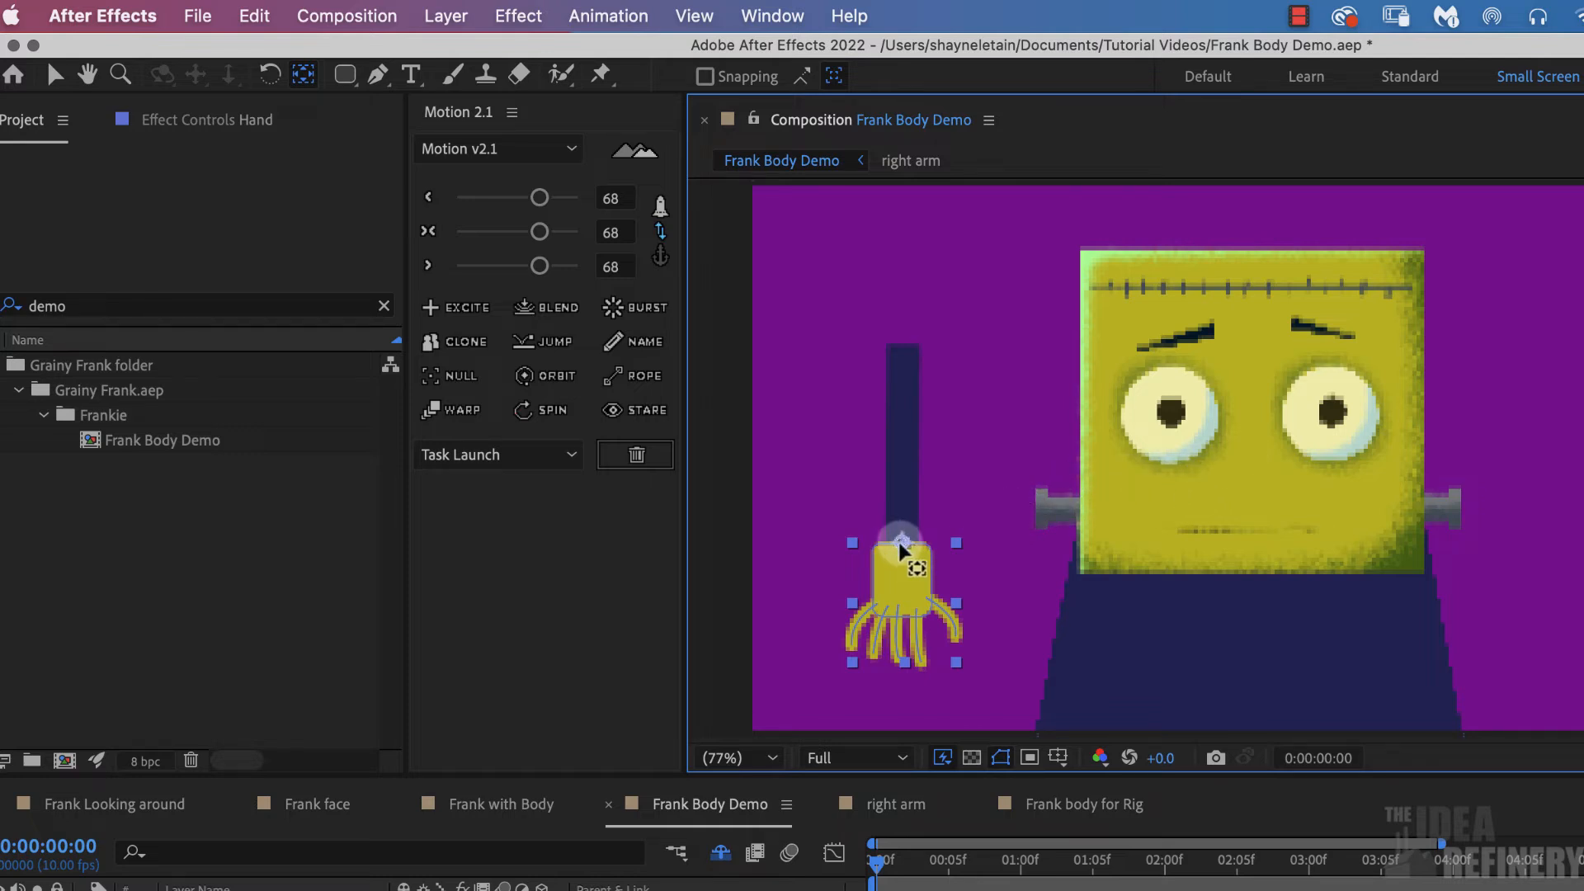
click(270, 75)
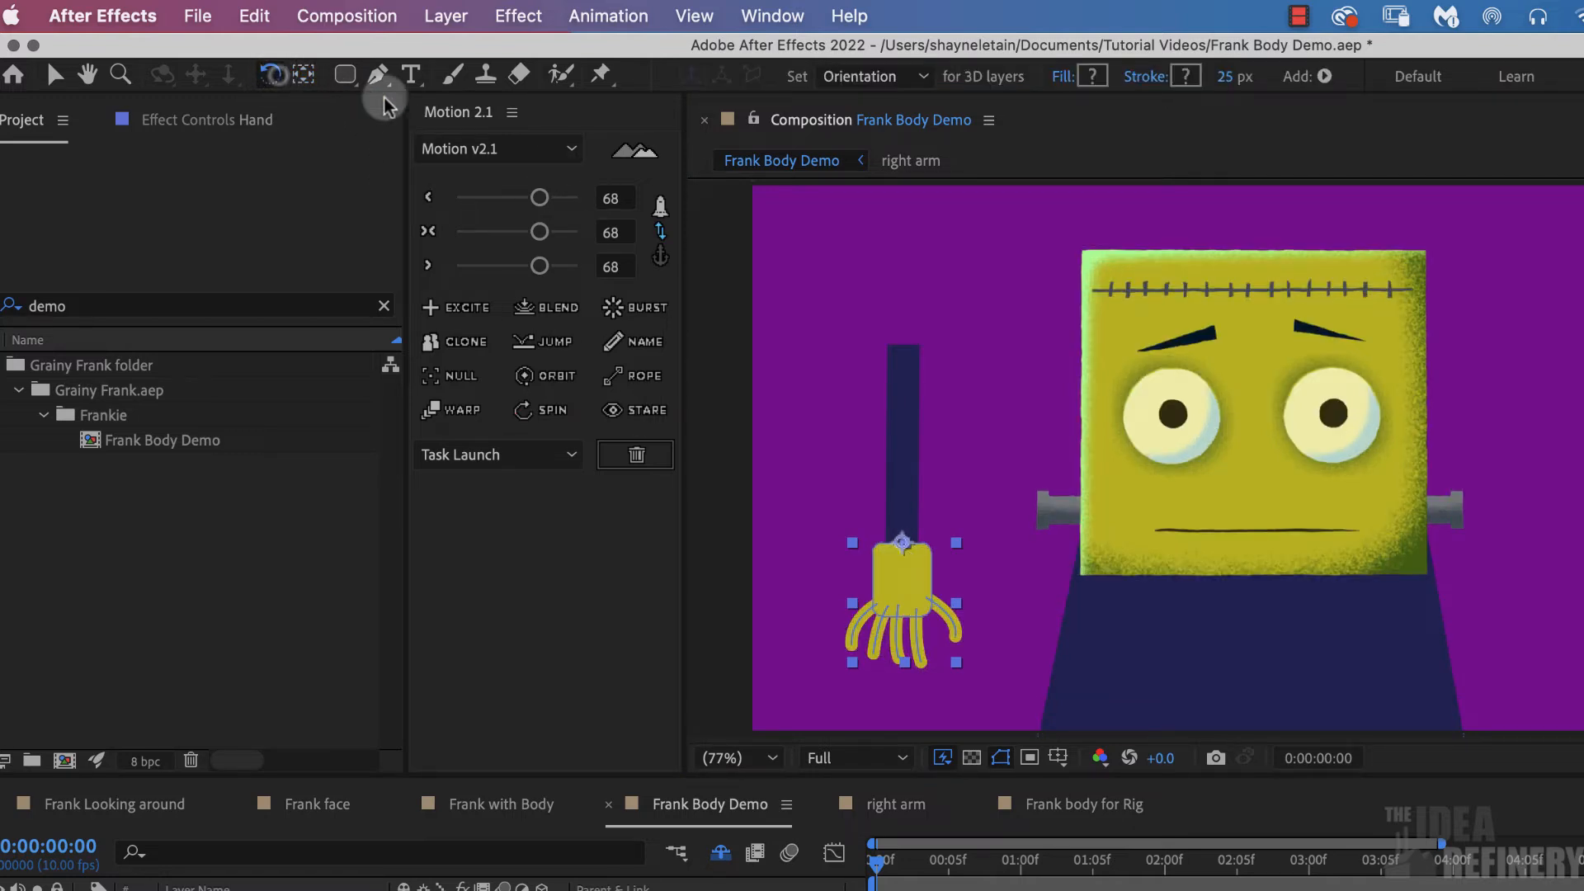
mouse_move(914, 549)
mouse_down()
mouse_move(932, 598)
mouse_move(912, 615)
mouse_move(874, 507)
mouse_move(936, 540)
mouse_move(916, 574)
mouse_up()
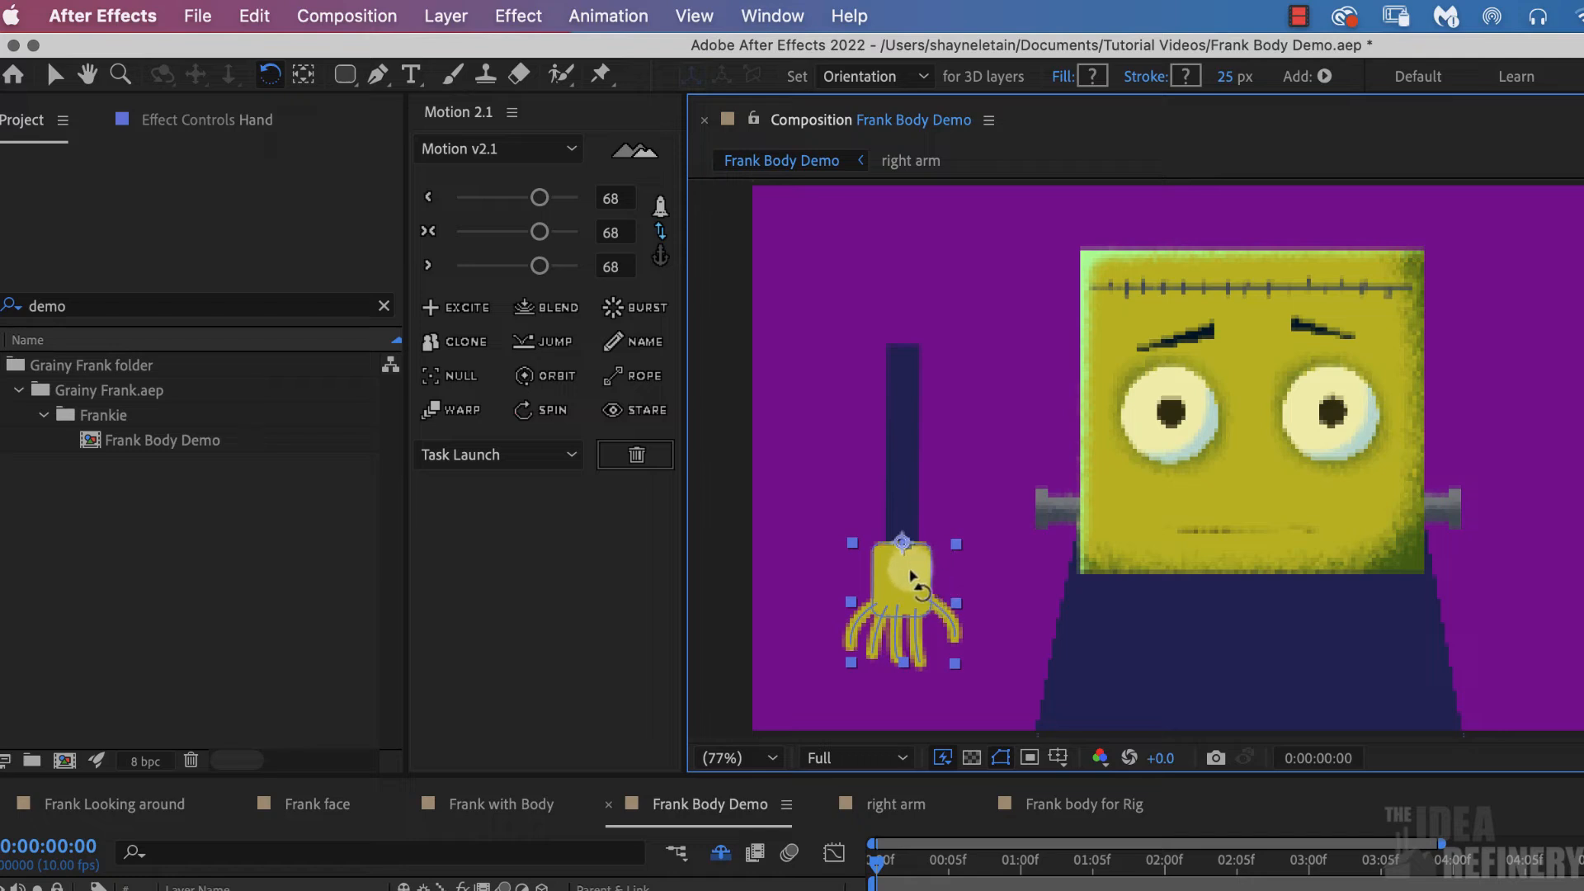
key(v)
Parent the Hand layer to the Arm layer and test the link by moving the arm
click(419, 884)
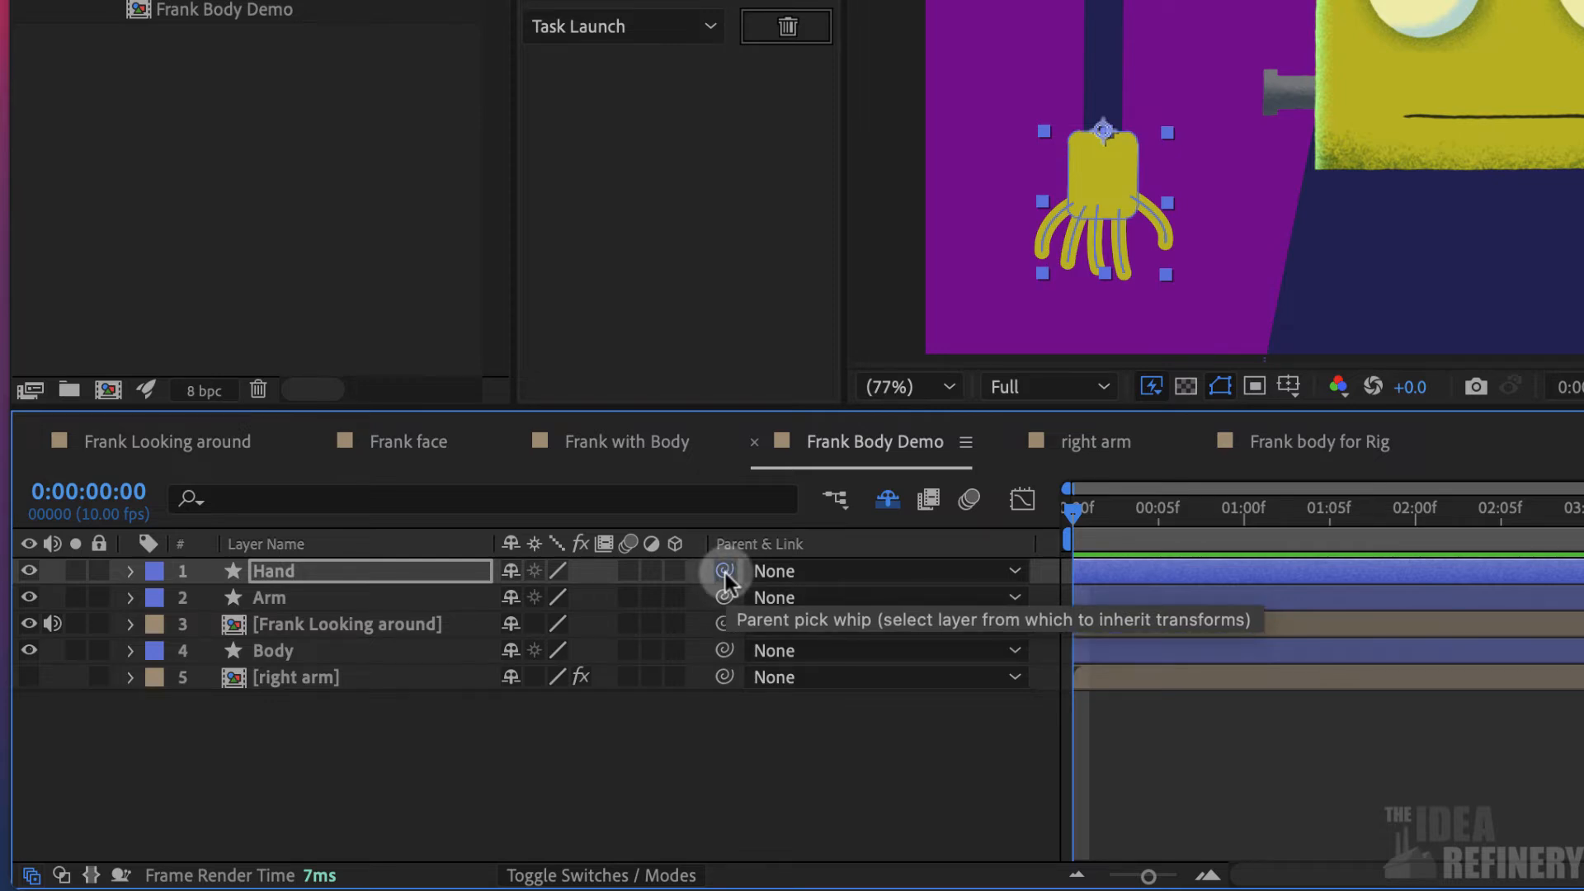
drag(717, 572, 621, 586)
drag(340, 599, 343, 597)
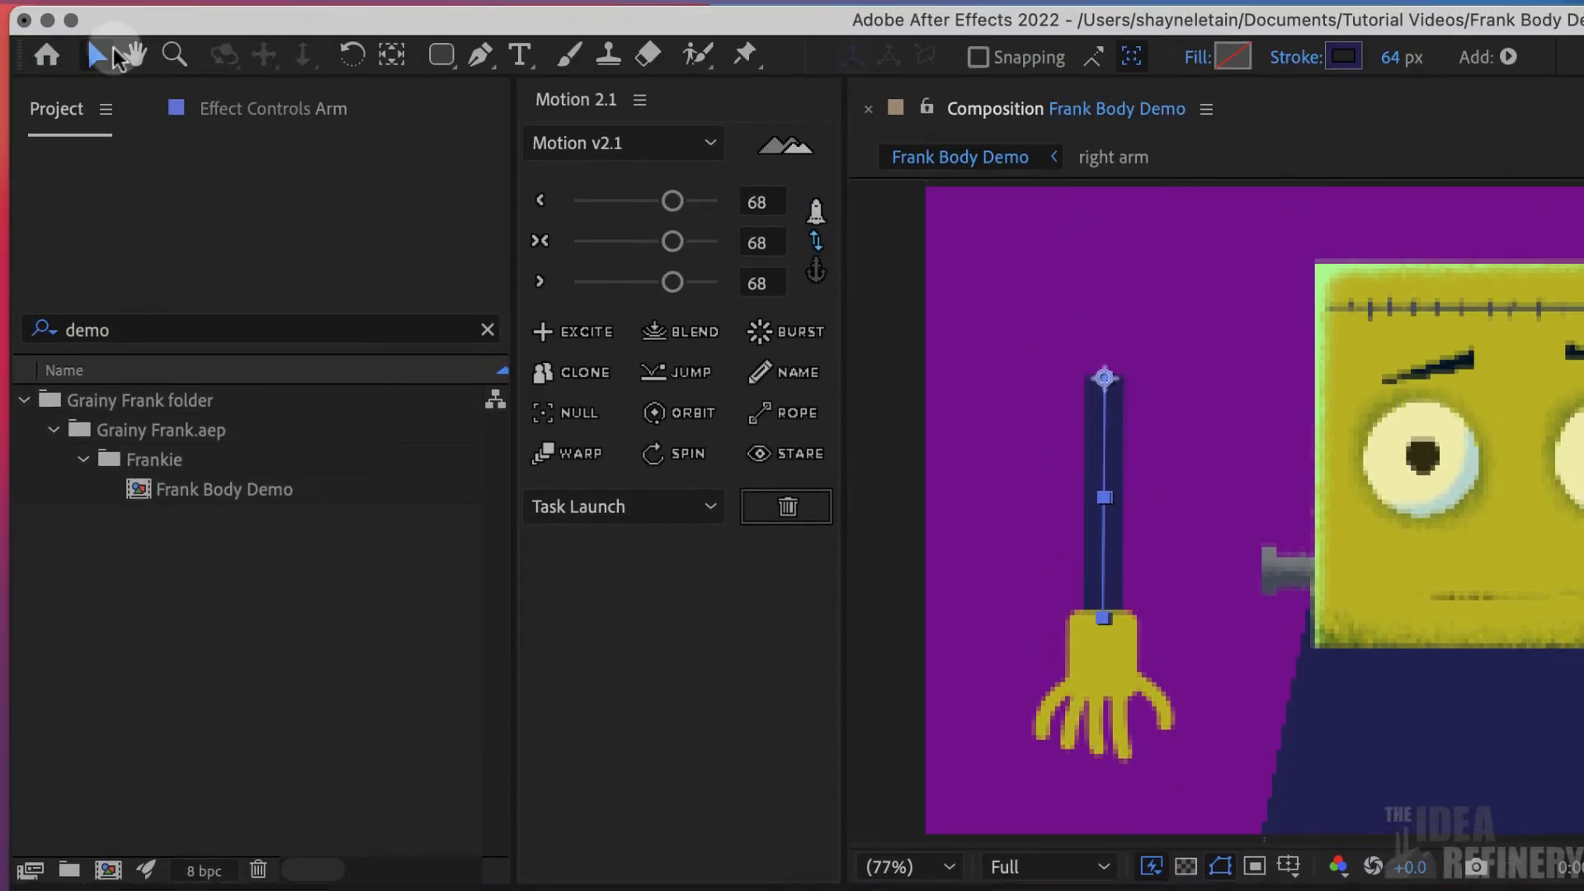
click(95, 60)
mouse_move(1105, 429)
mouse_down()
mouse_move(1136, 399)
mouse_move(1062, 425)
mouse_move(1106, 364)
mouse_move(1106, 431)
mouse_move(1077, 425)
mouse_up()
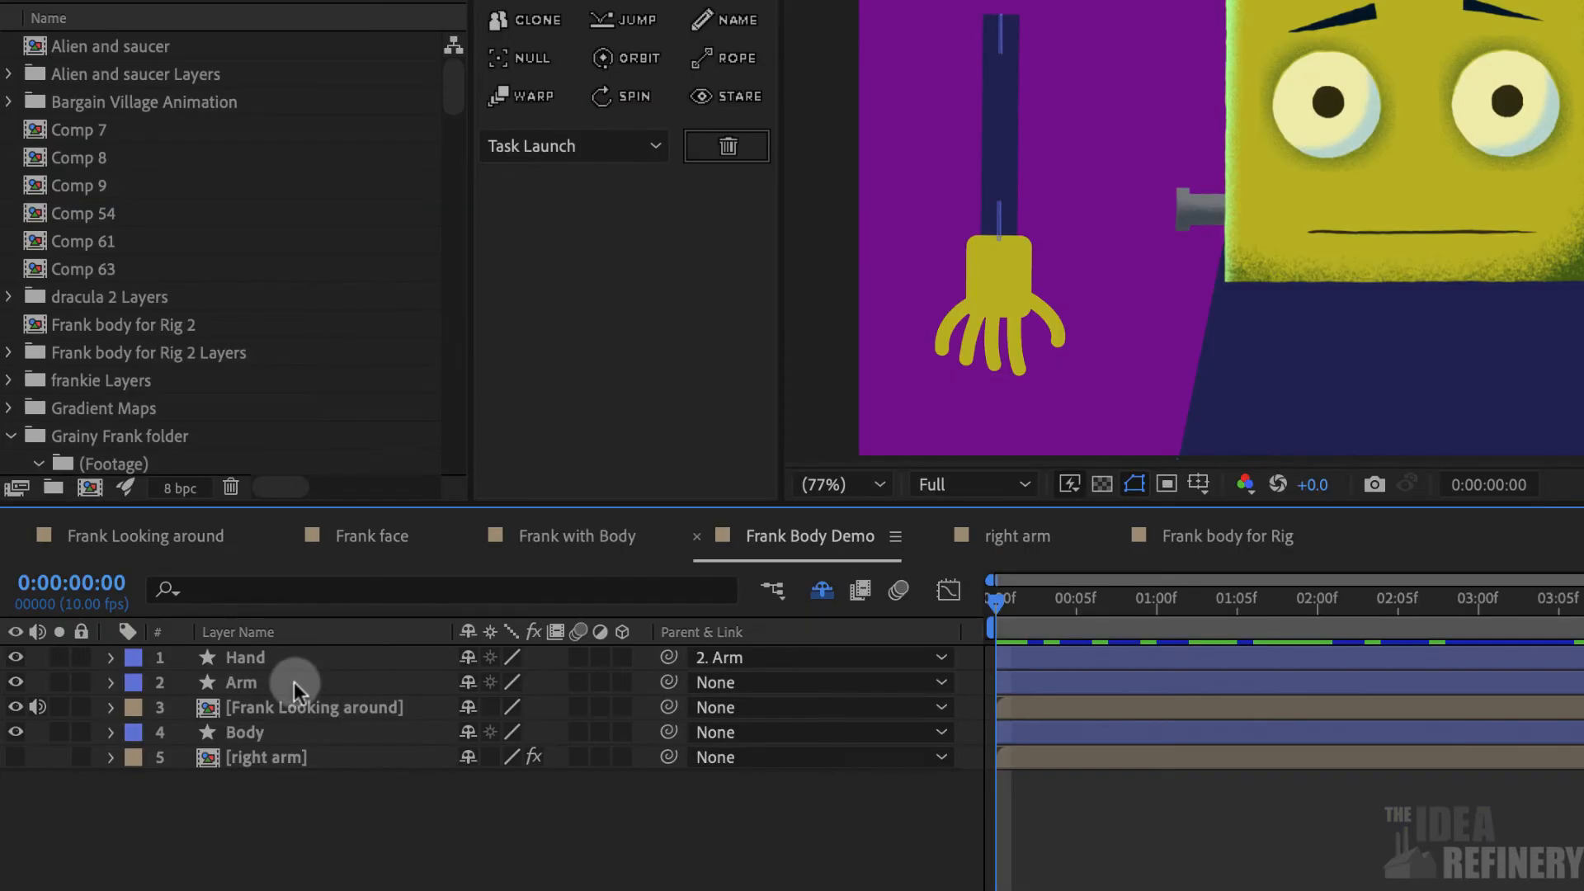
Hide the Hand layer from the timeline by marking it as shy
click(314, 682)
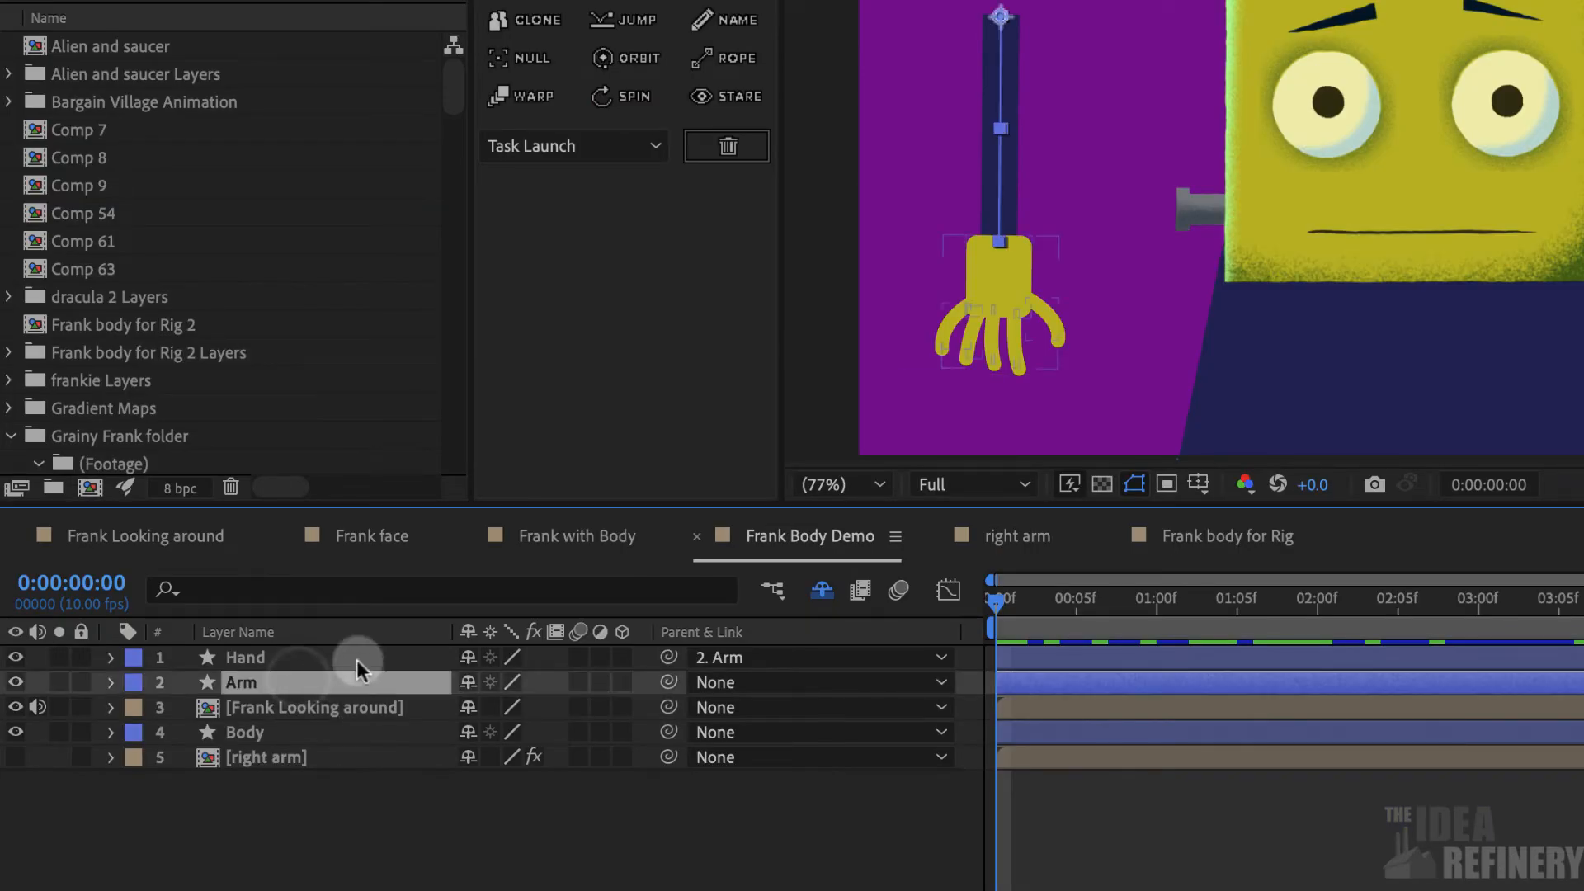
click(468, 658)
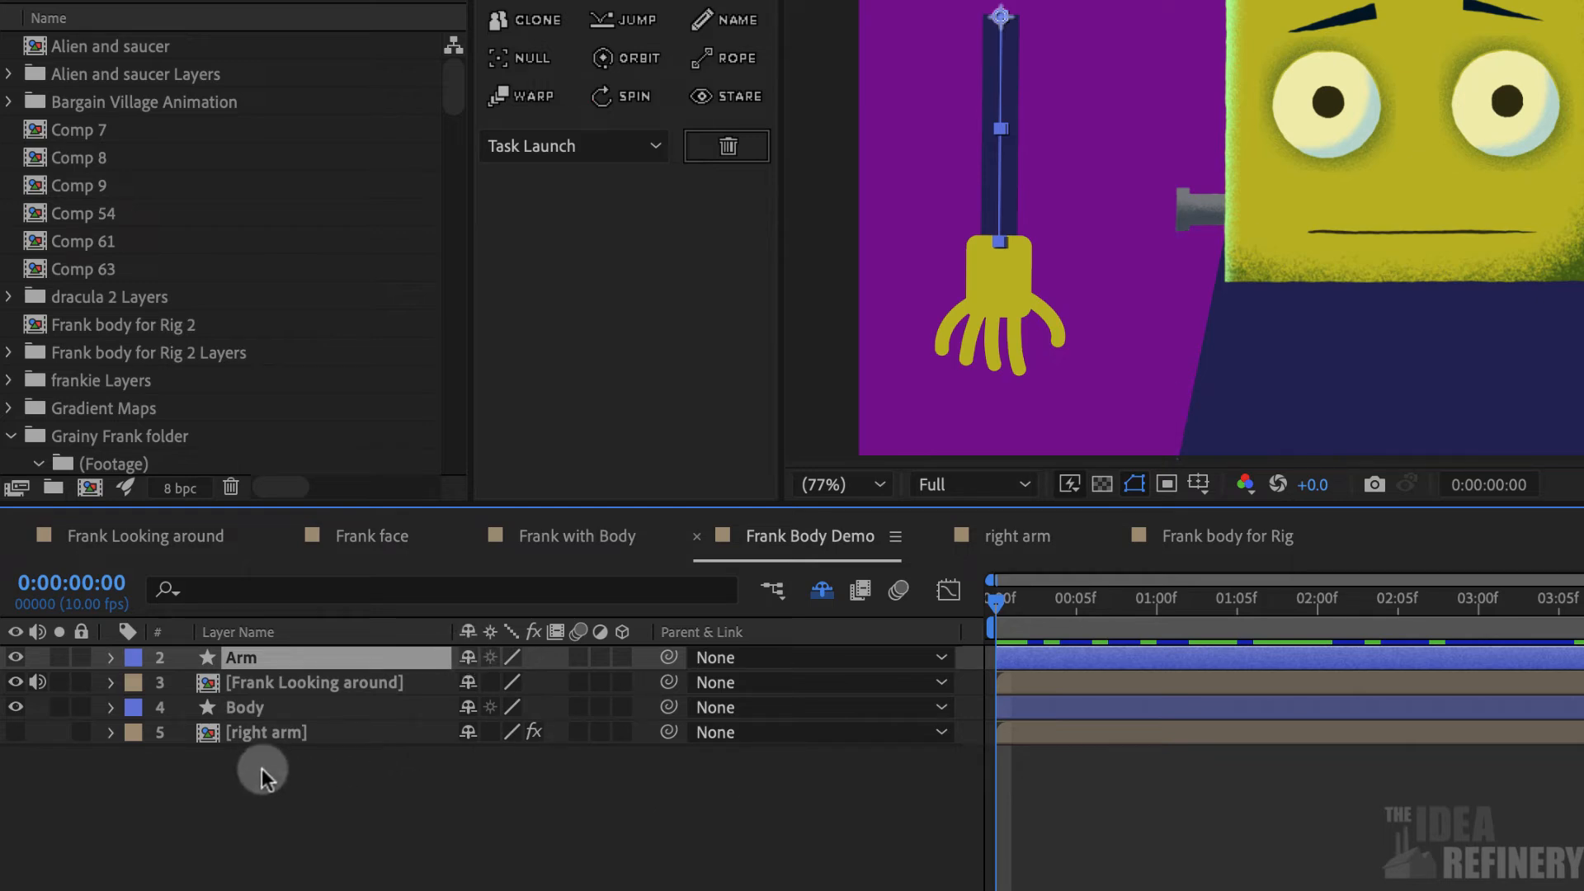
Set the Arm layer's rotation to 18.5° and move it to the body's shoulder, at about position 661.9, 785.0
click(110, 657)
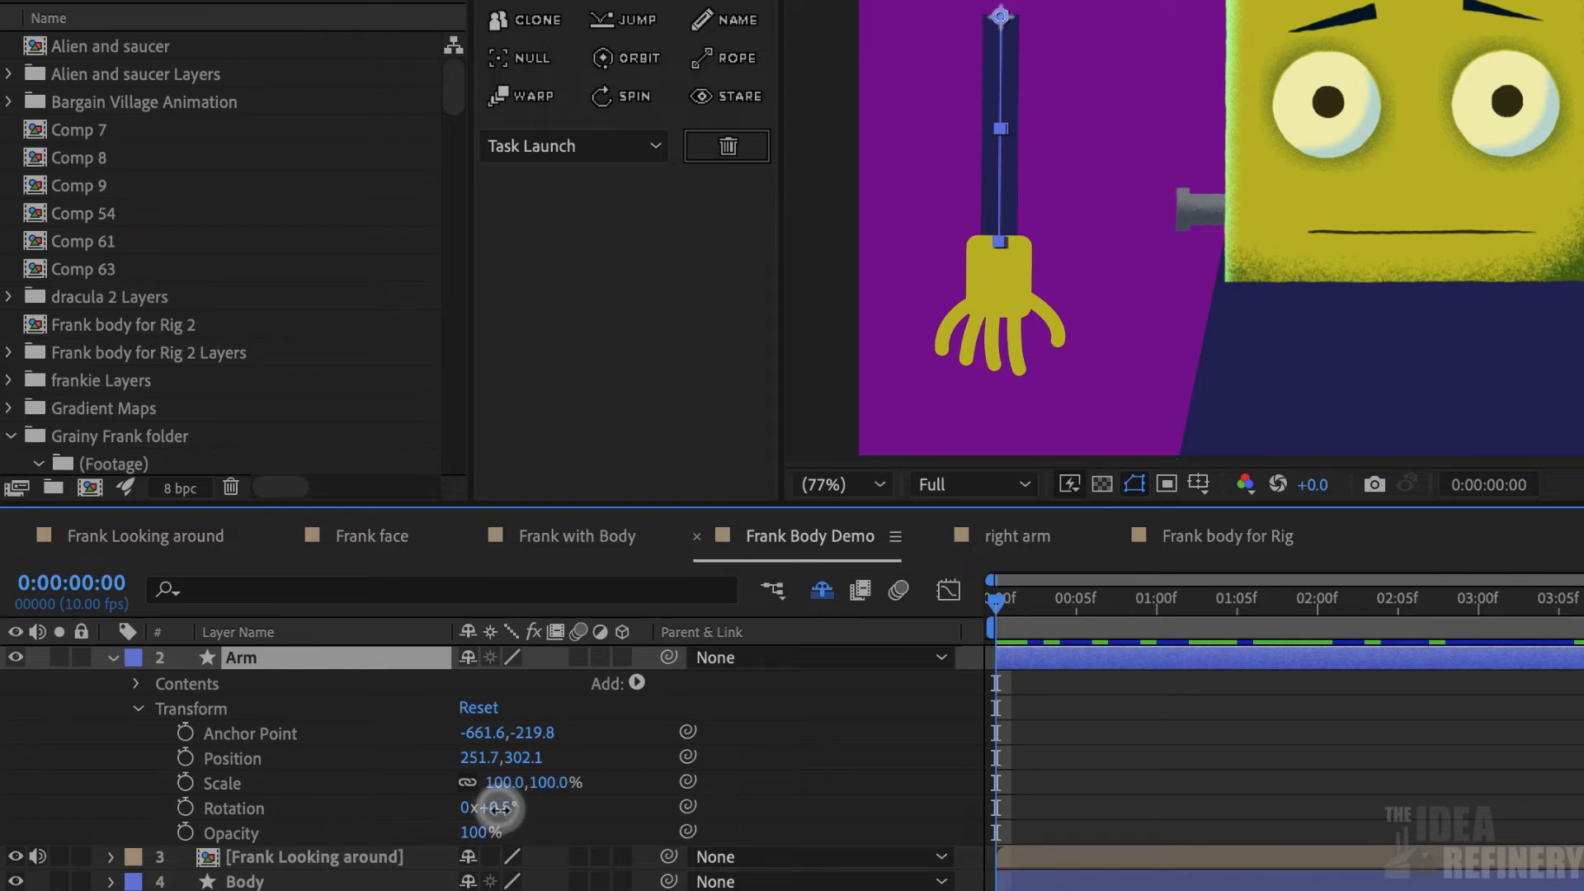
mouse_move(502, 812)
mouse_down()
mouse_move(548, 814)
mouse_move(485, 806)
mouse_move(523, 816)
mouse_up()
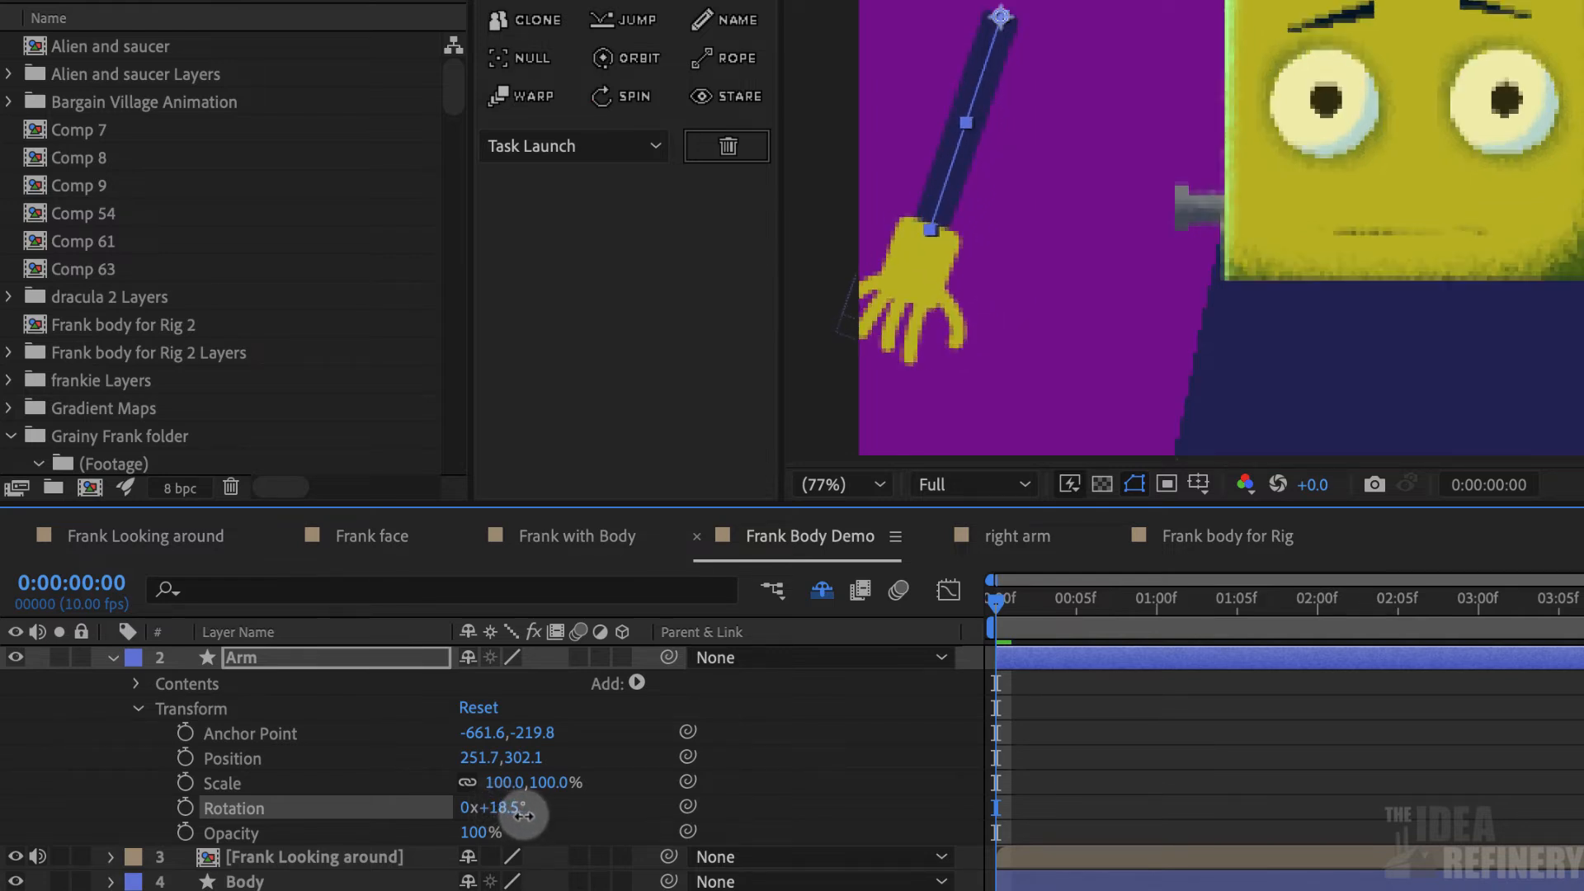
click(520, 814)
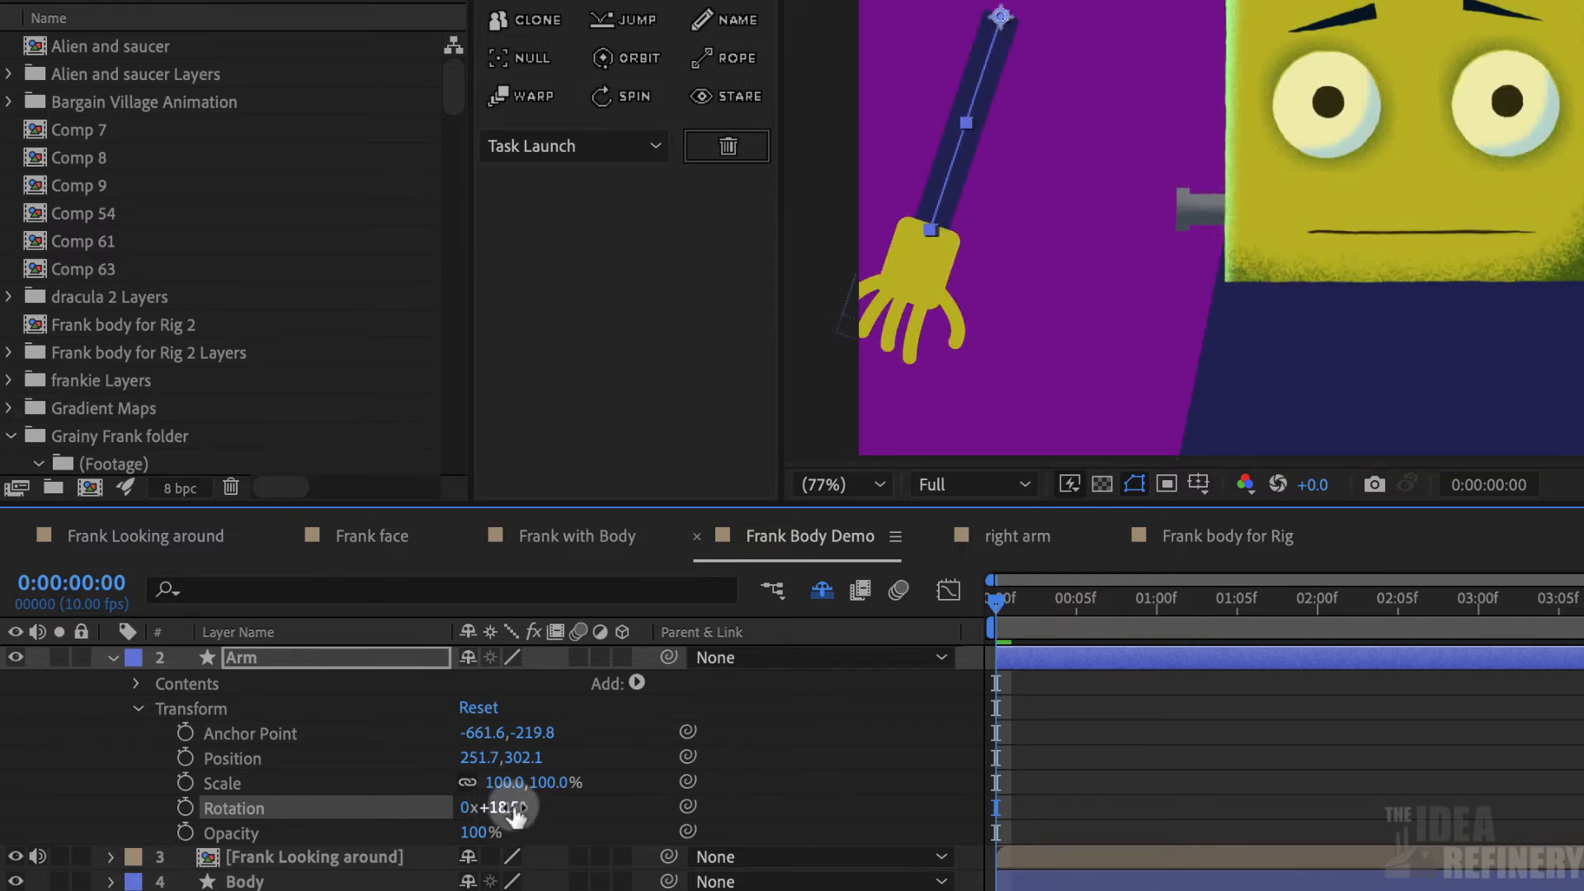
key(Return)
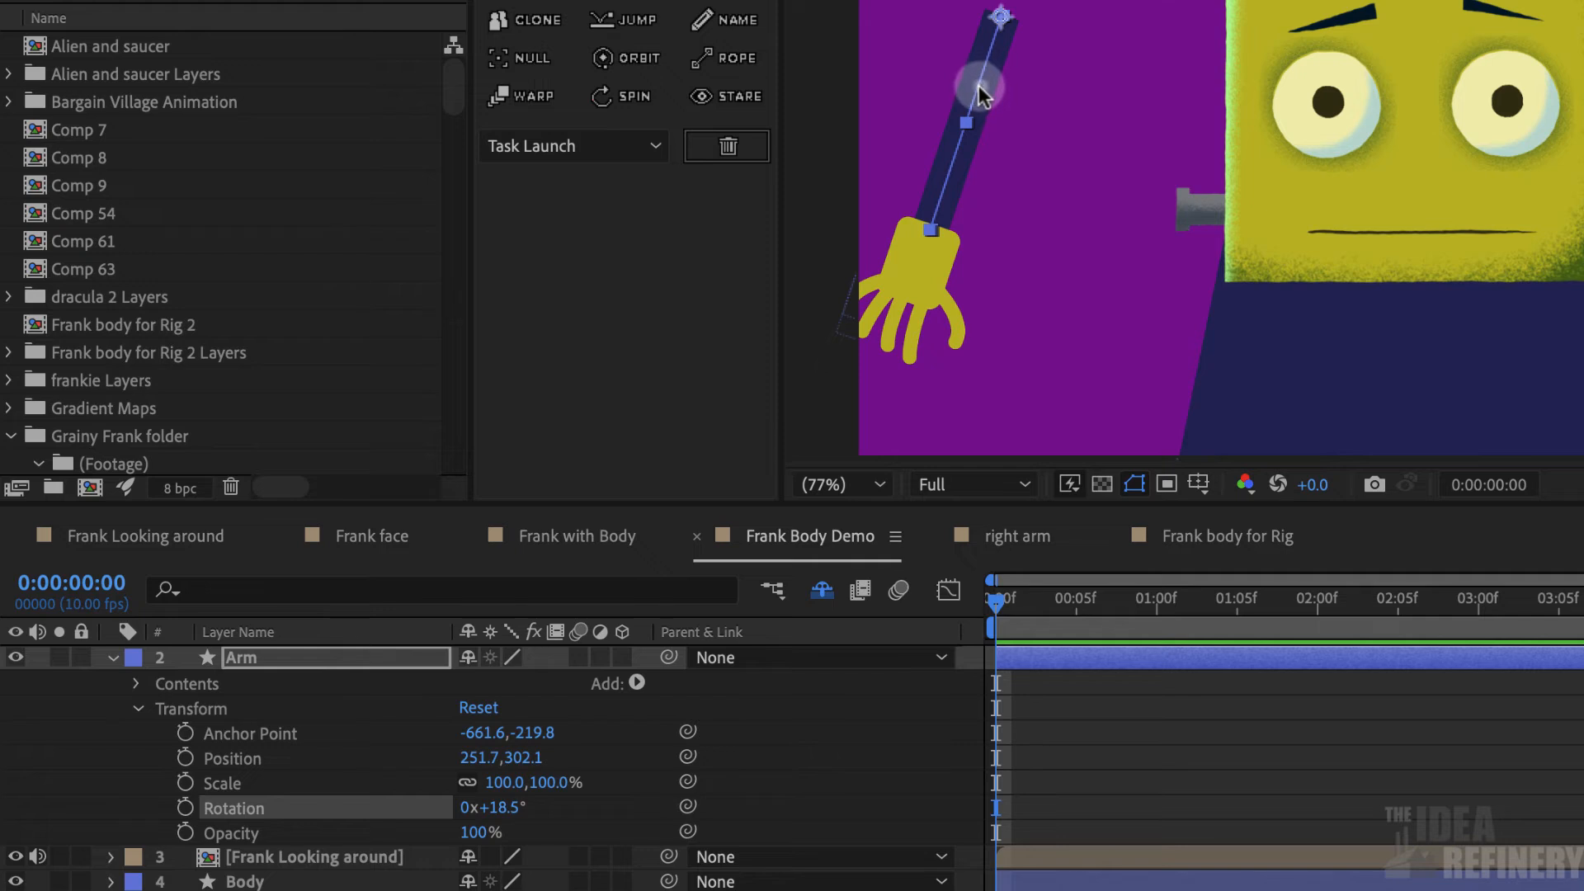
drag(979, 86, 1205, 364)
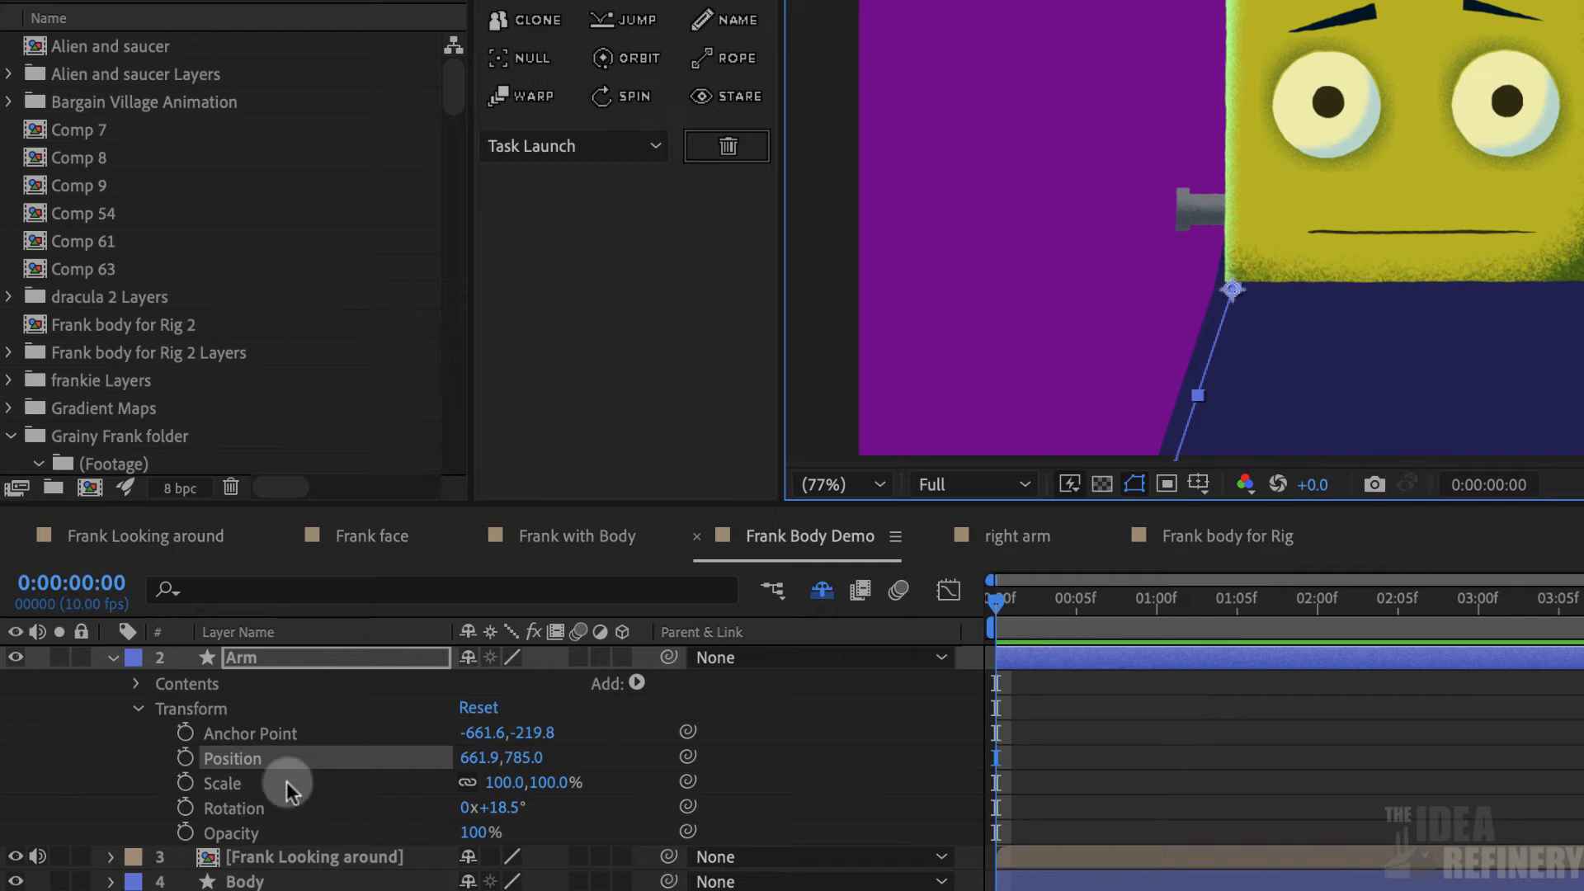
Add starting keyframes at 0:00:00:00 for the Arm layer's Rotation, Position and Shape 1 Path
click(186, 809)
click(186, 757)
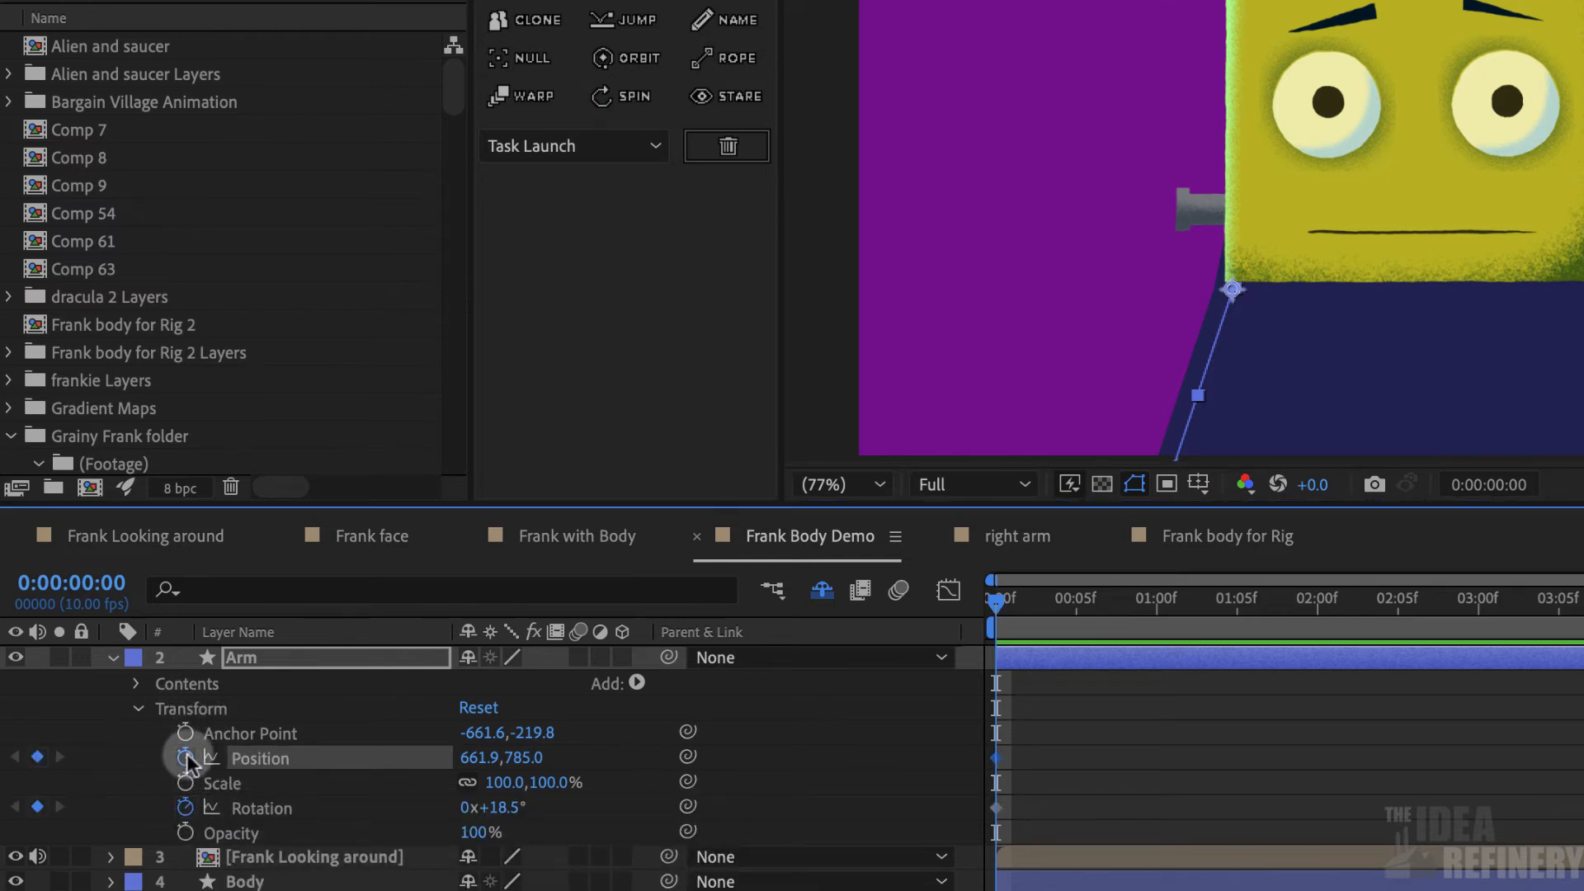
click(138, 684)
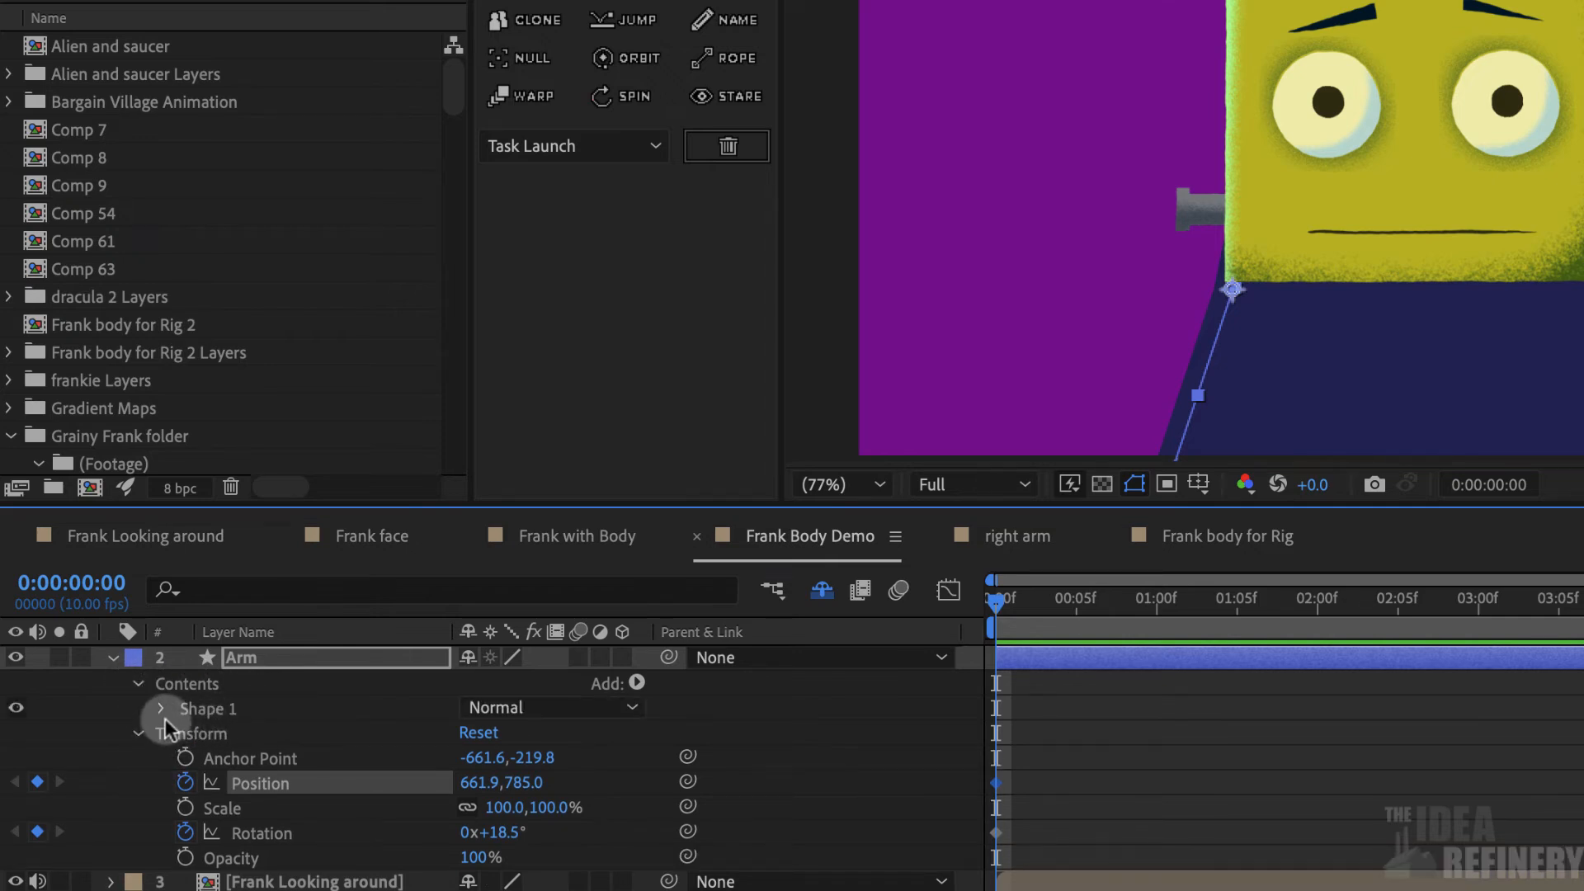
click(160, 709)
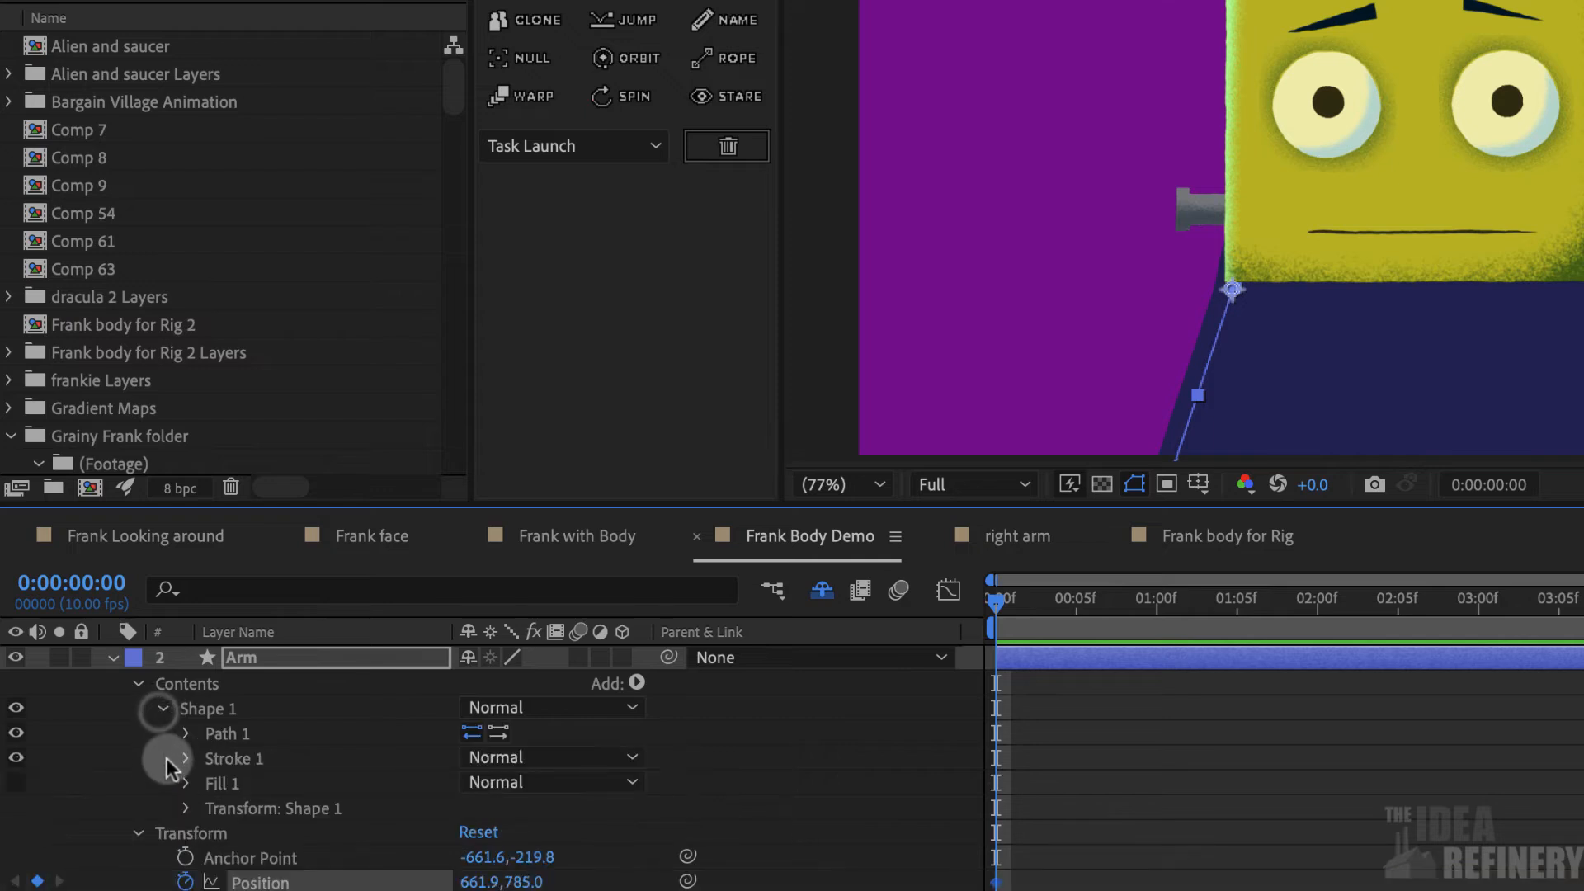
click(231, 735)
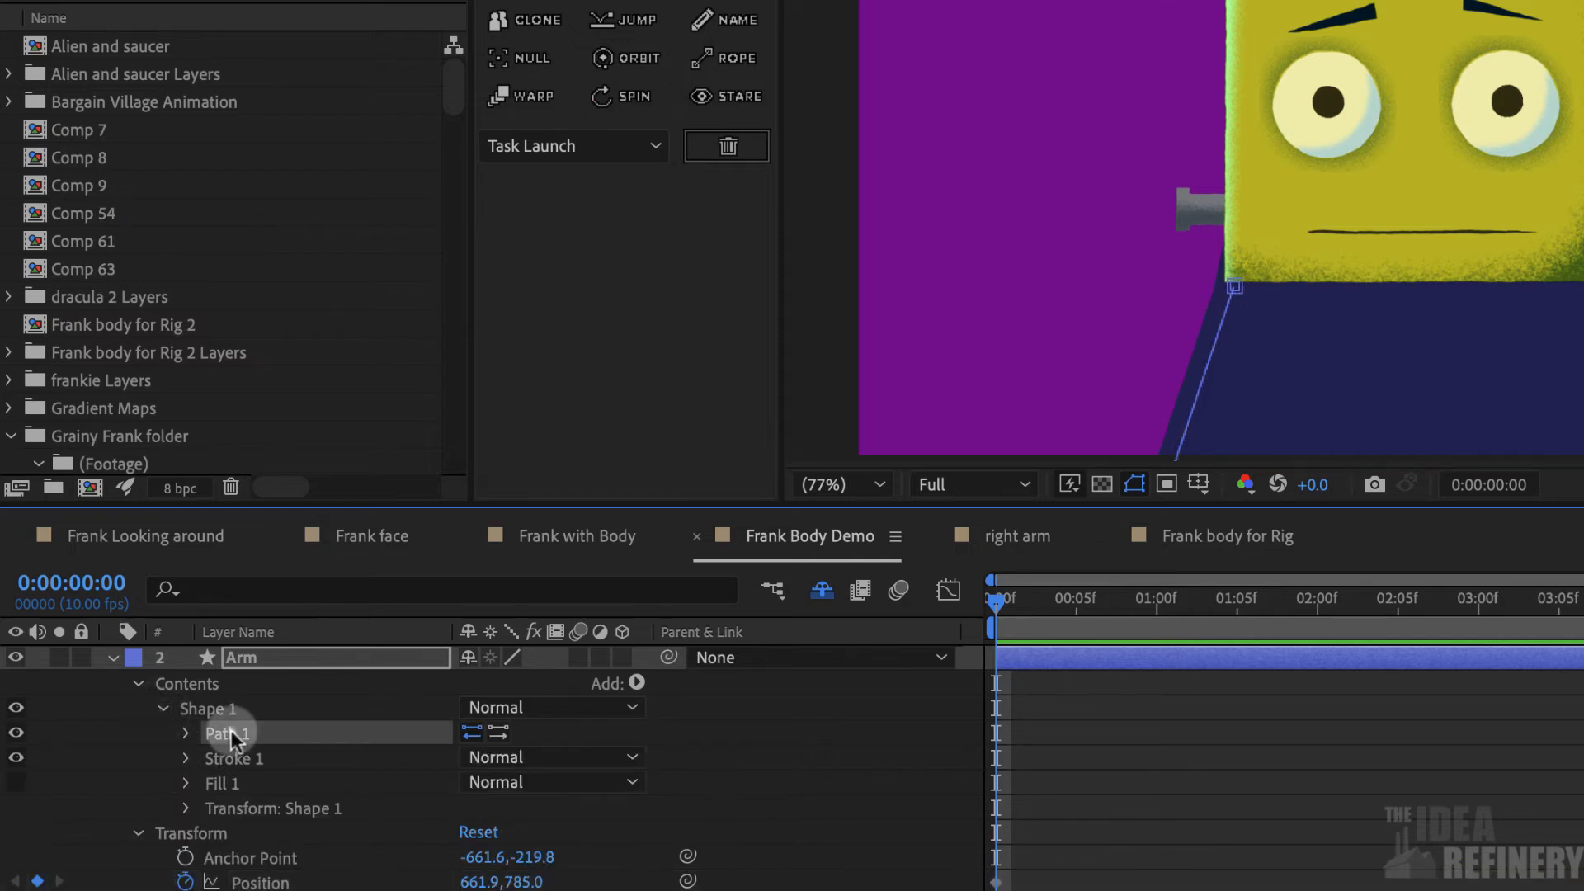
click(186, 735)
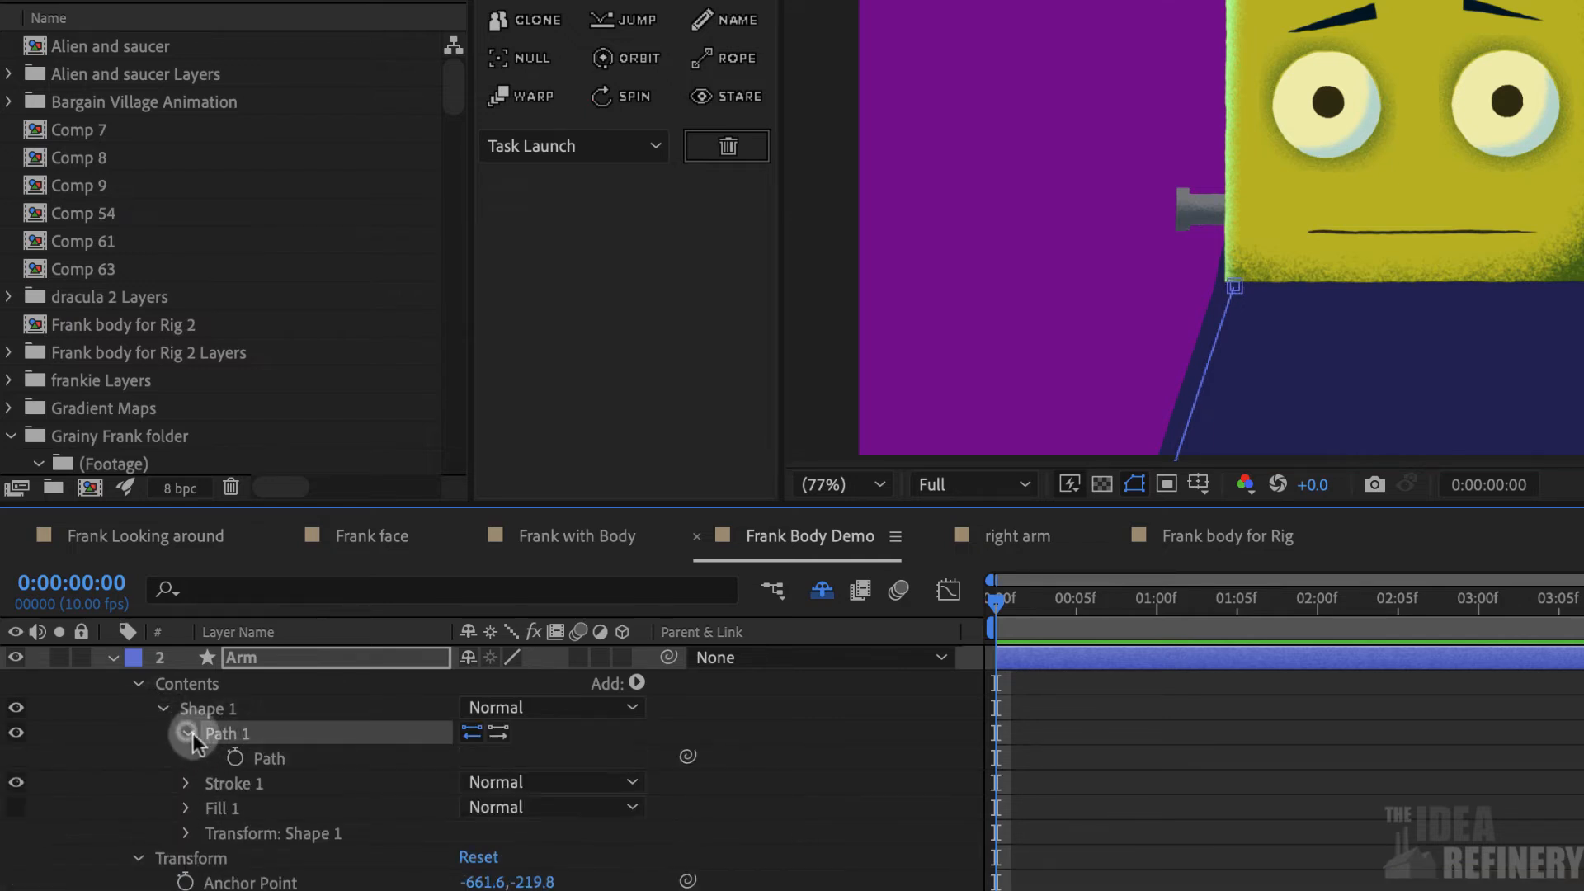
click(235, 757)
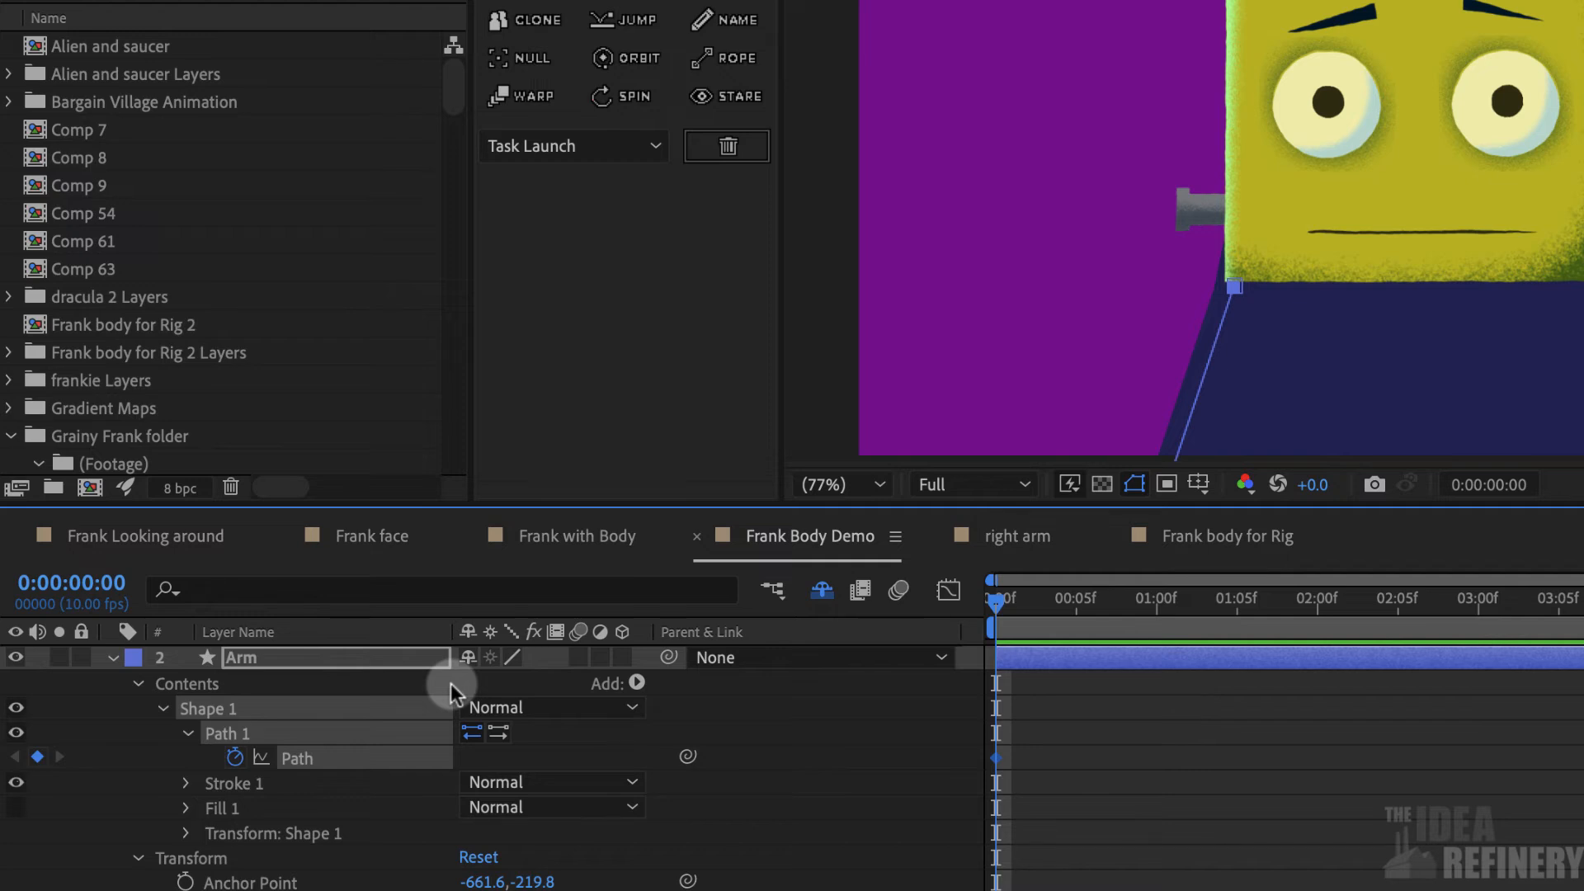
Show only the Arm layer's keyframed properties and move the current time to 0:00:01:00
click(355, 658)
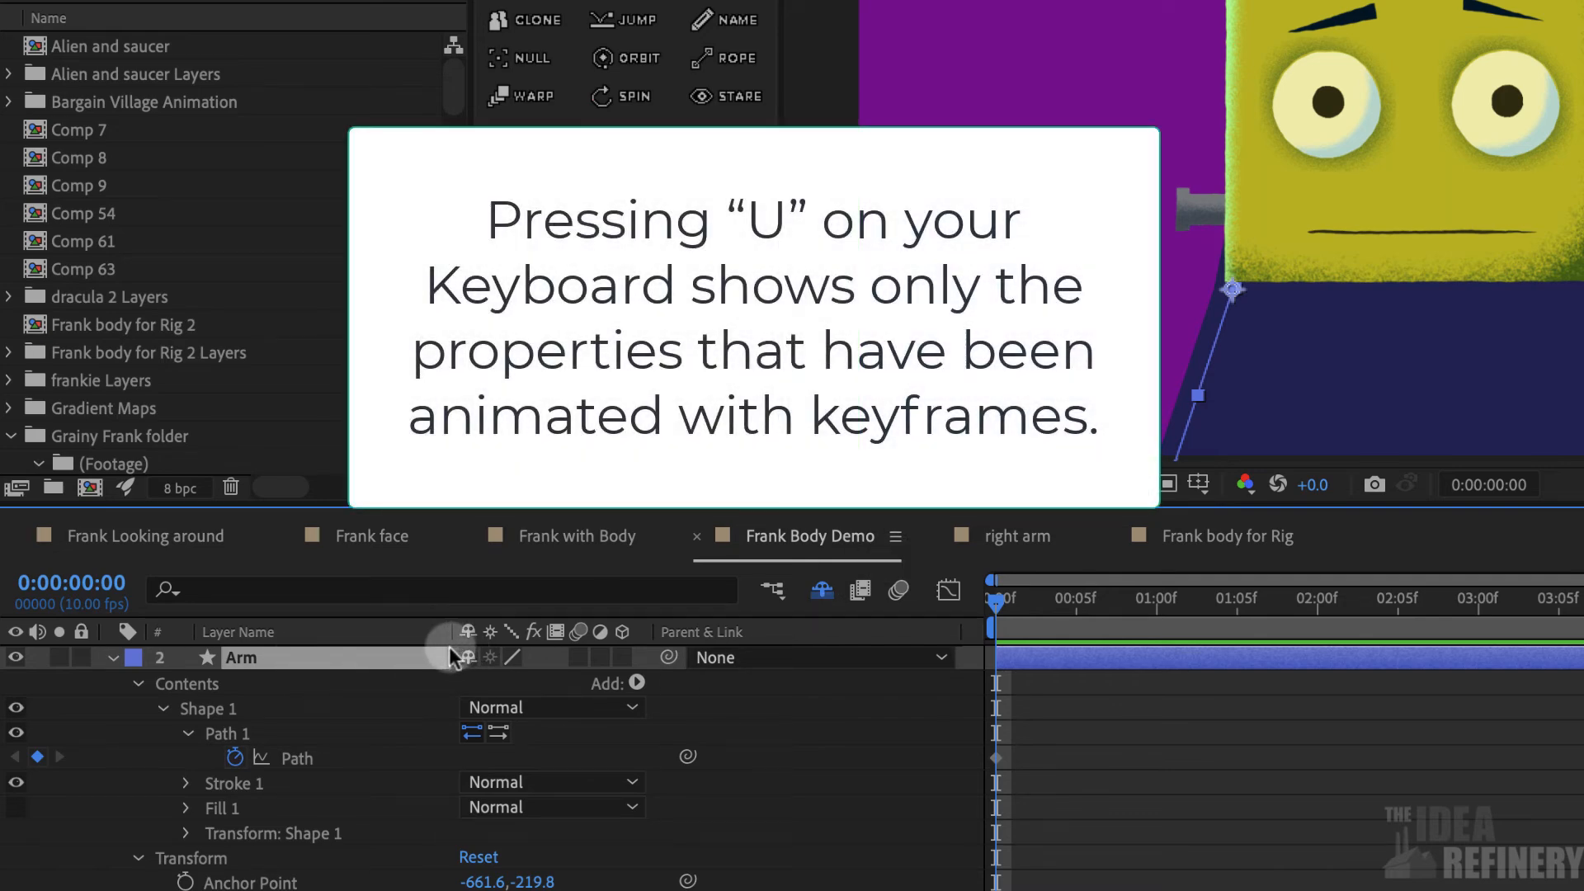
key(u)
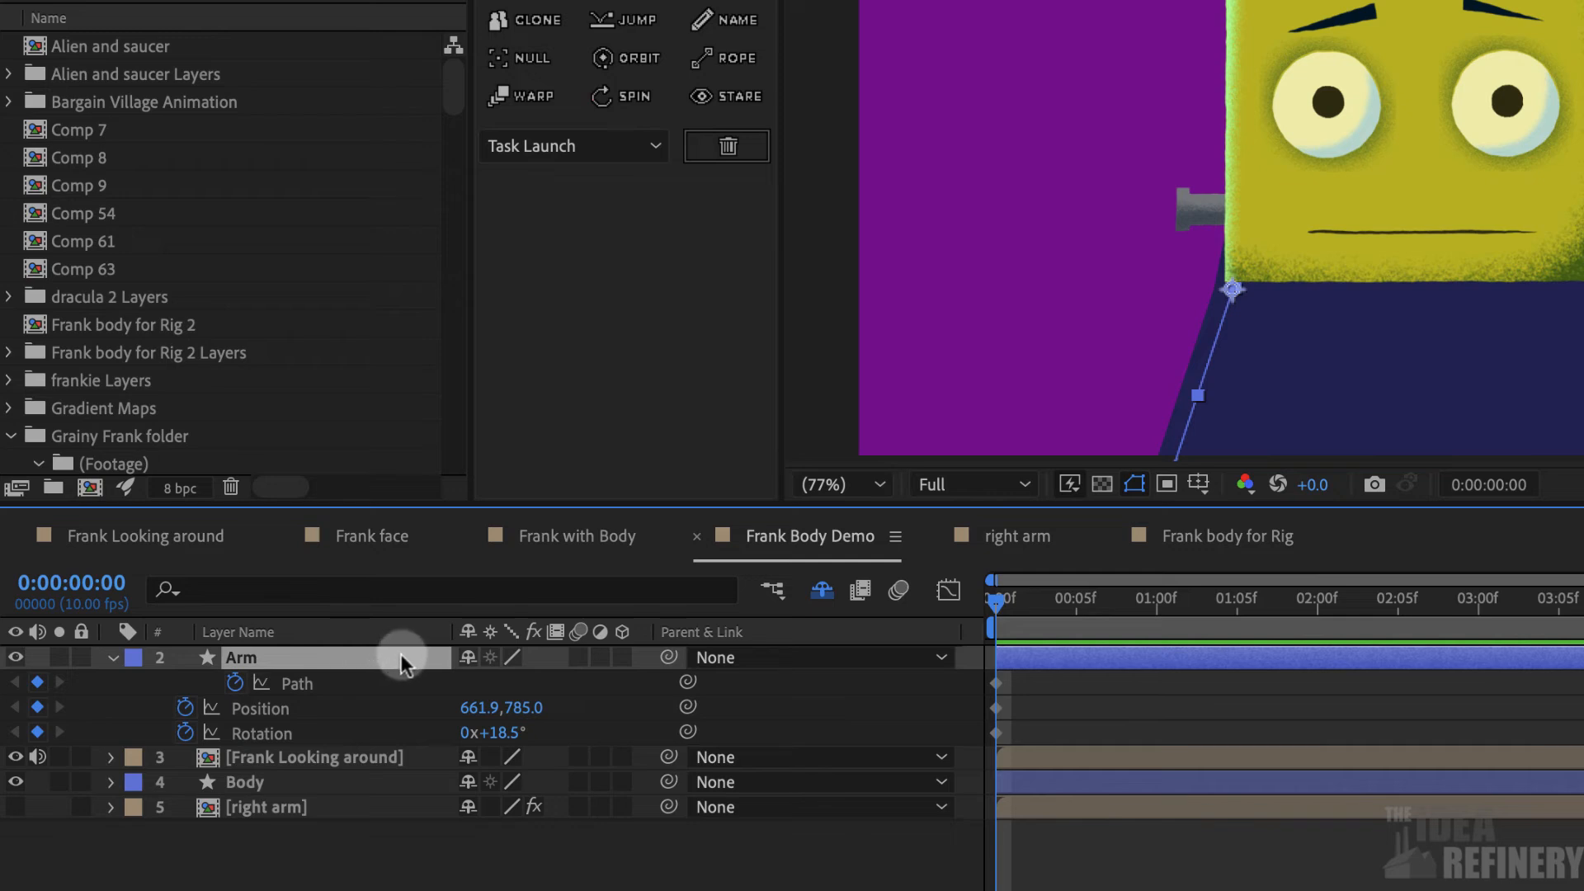
key(u)
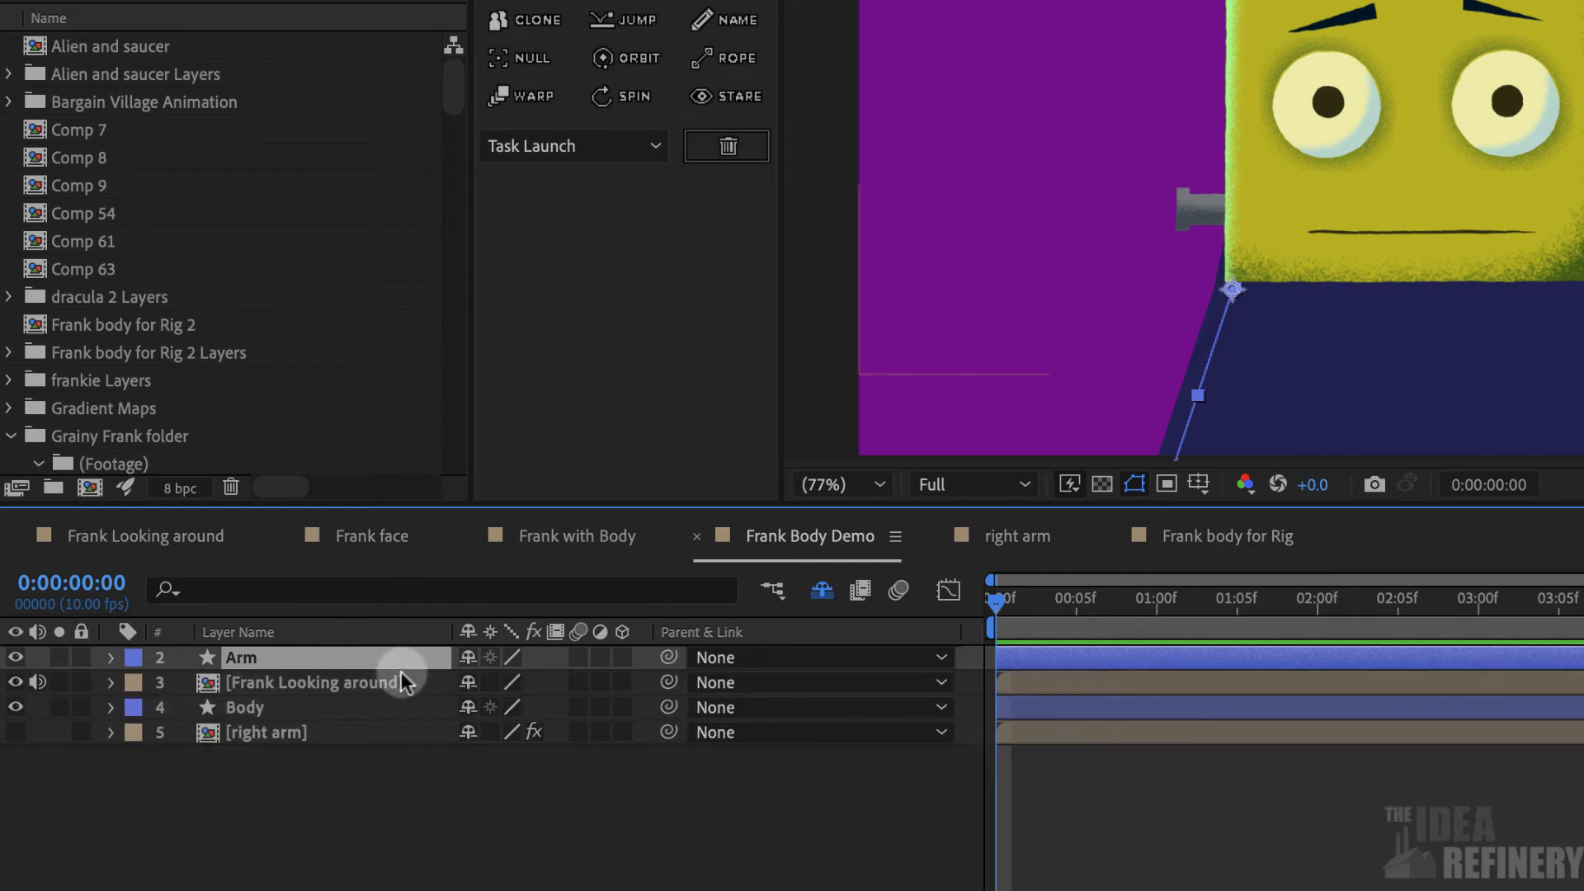
key(u)
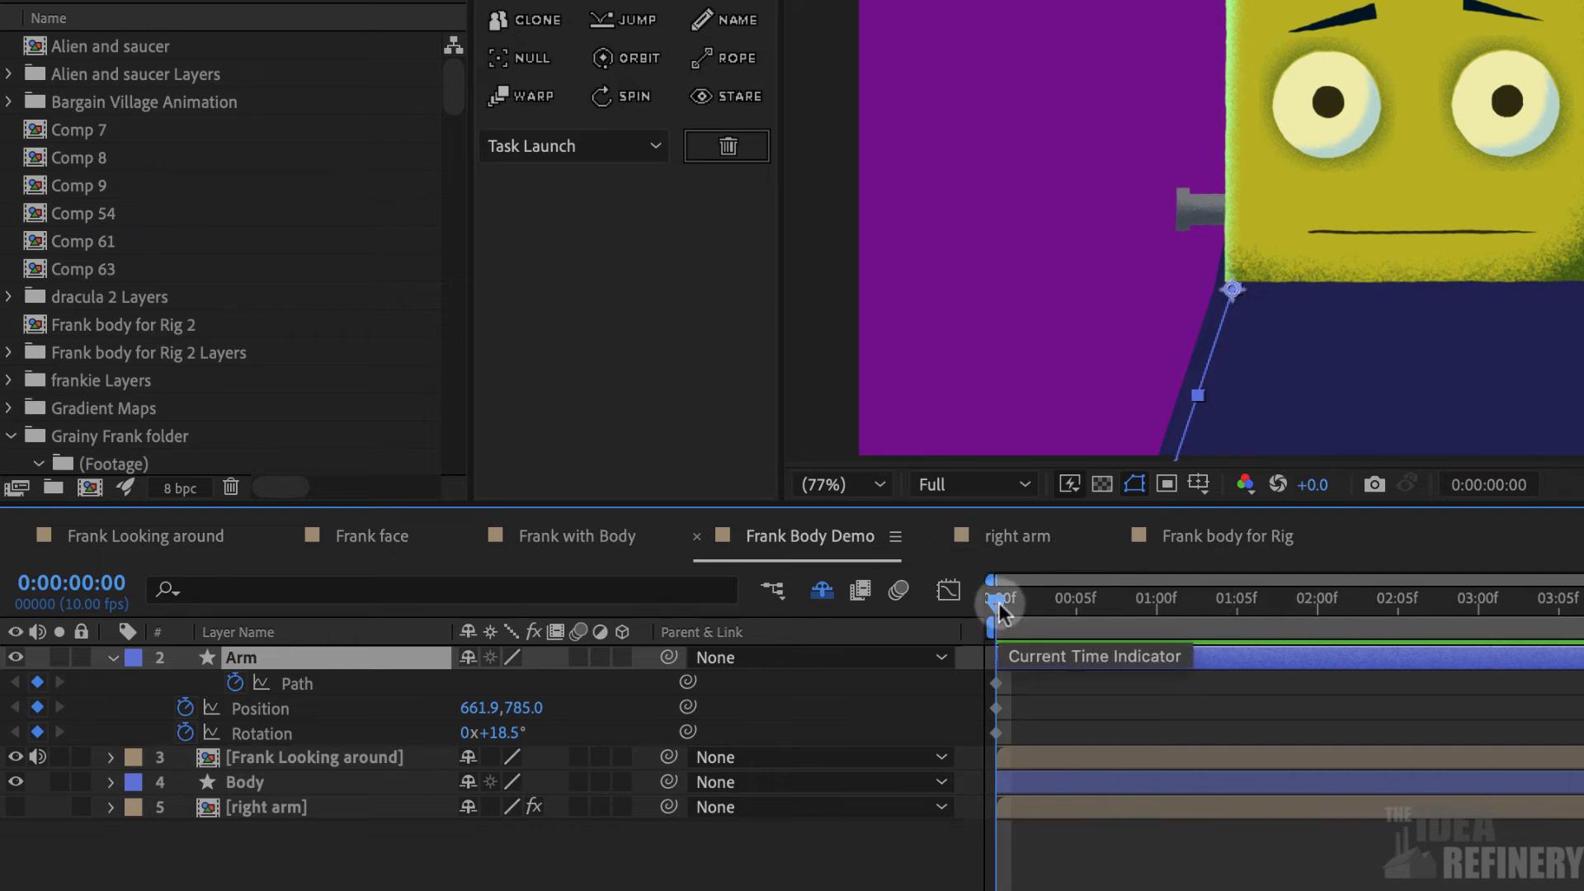
drag(998, 602, 1154, 622)
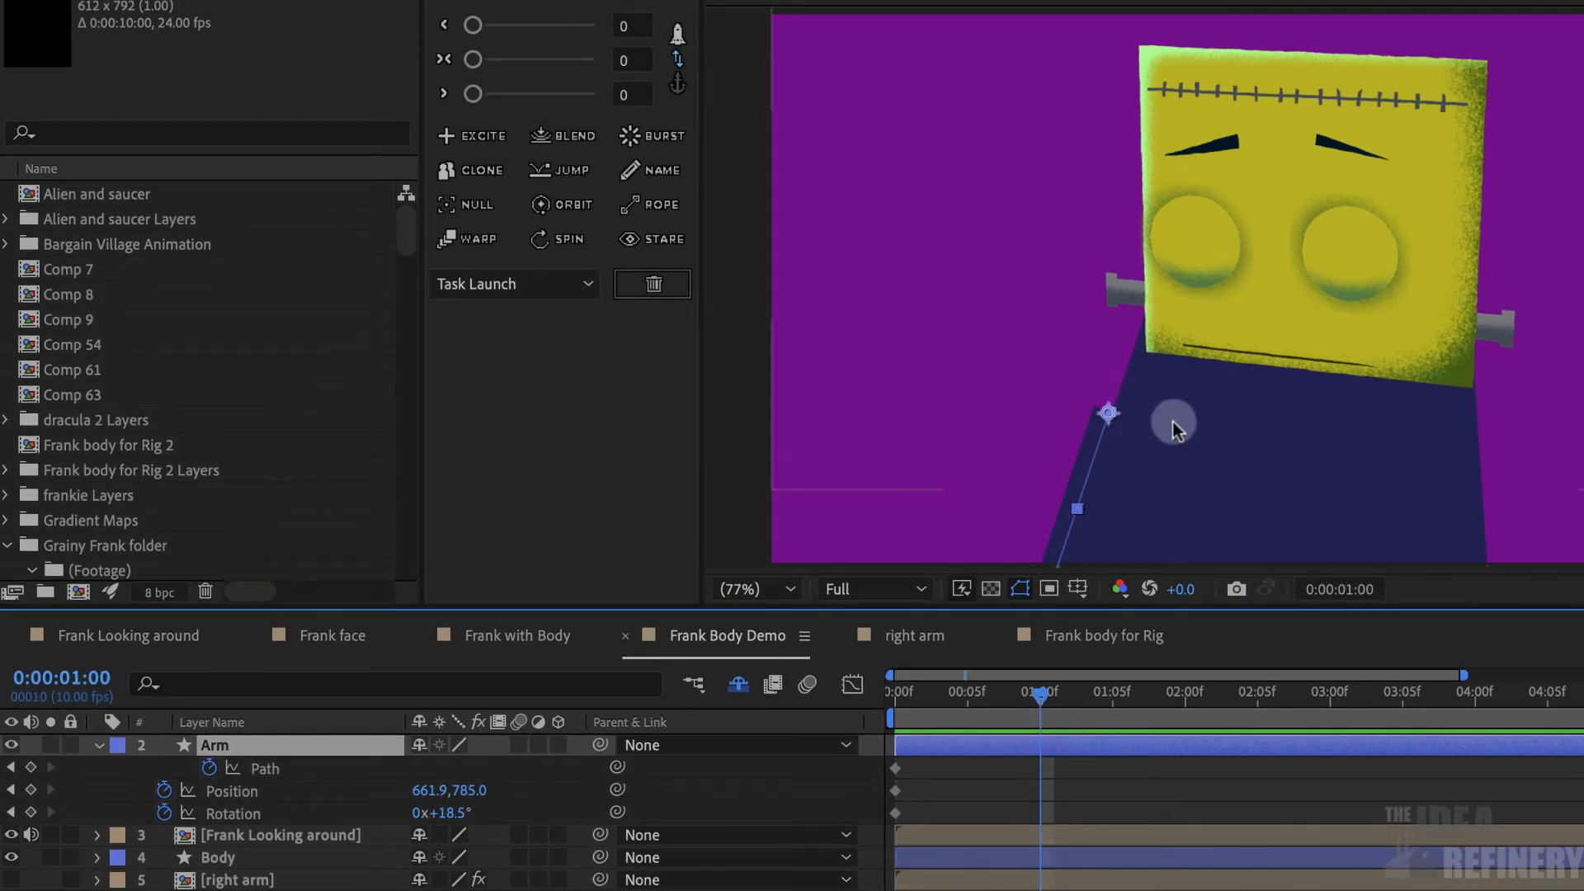
At 0:00:01:00, move the Arm layer up to position 752.7, 642.2 and set its rotation to 108.5°
click(288, 793)
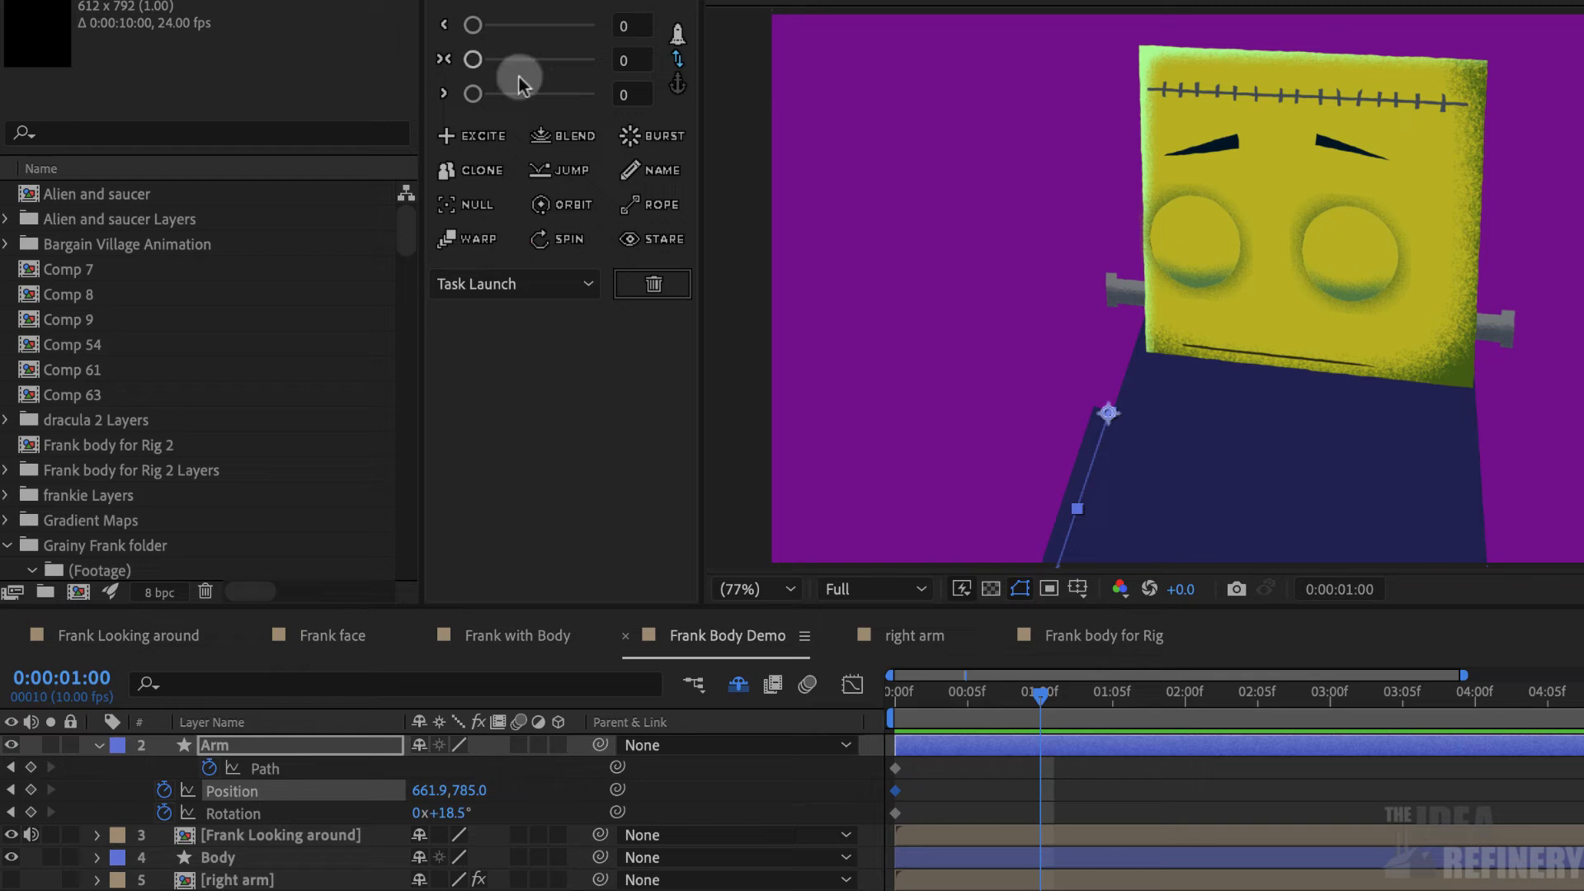
drag(1086, 477, 1137, 407)
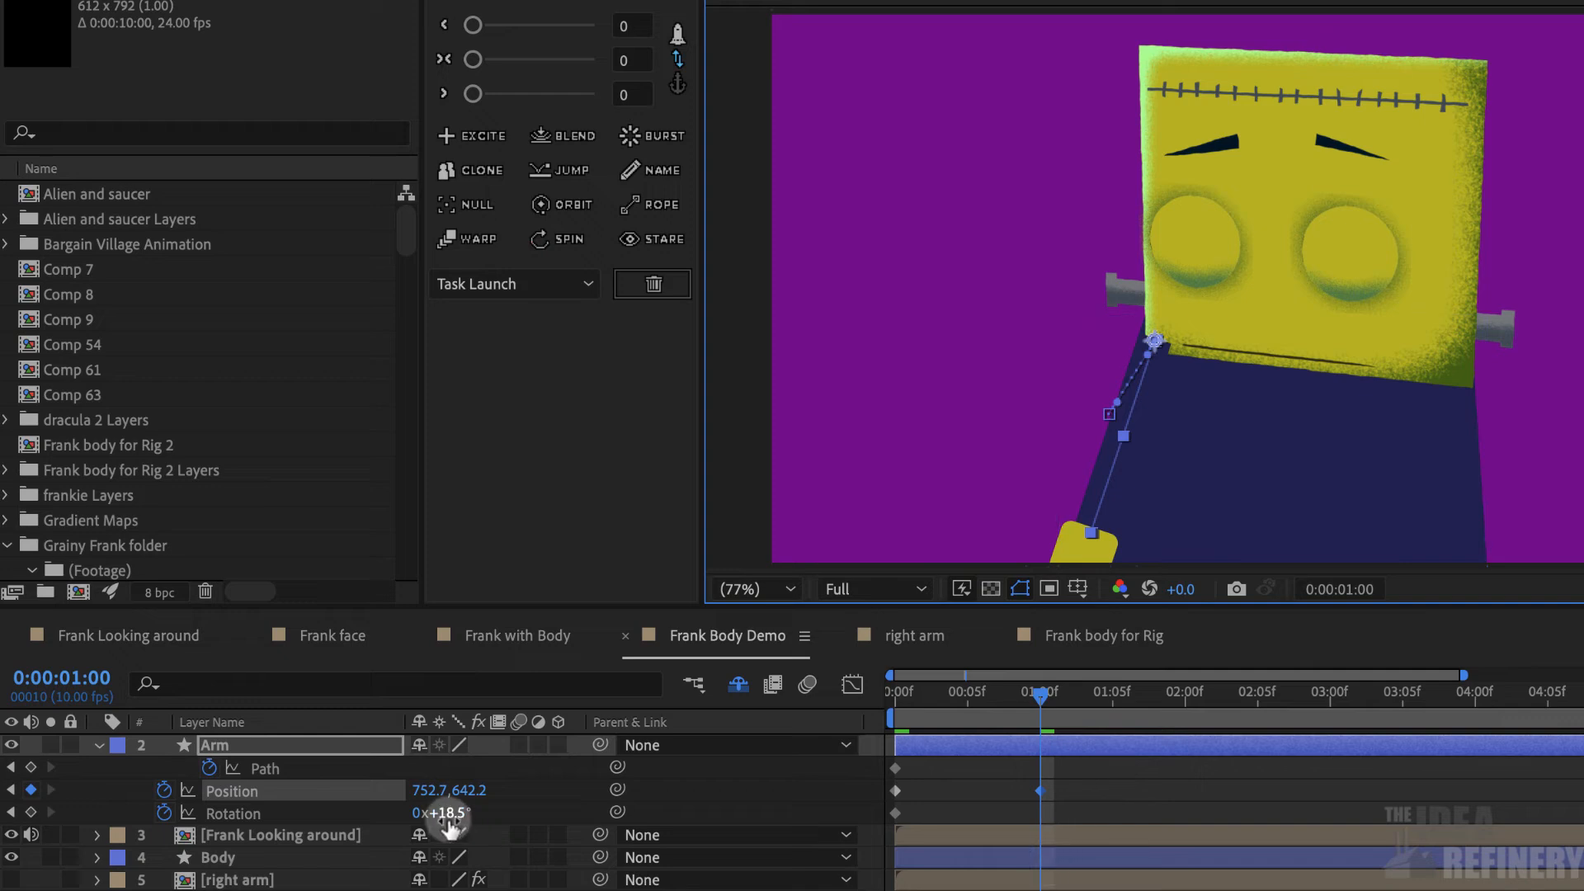
drag(452, 817, 572, 818)
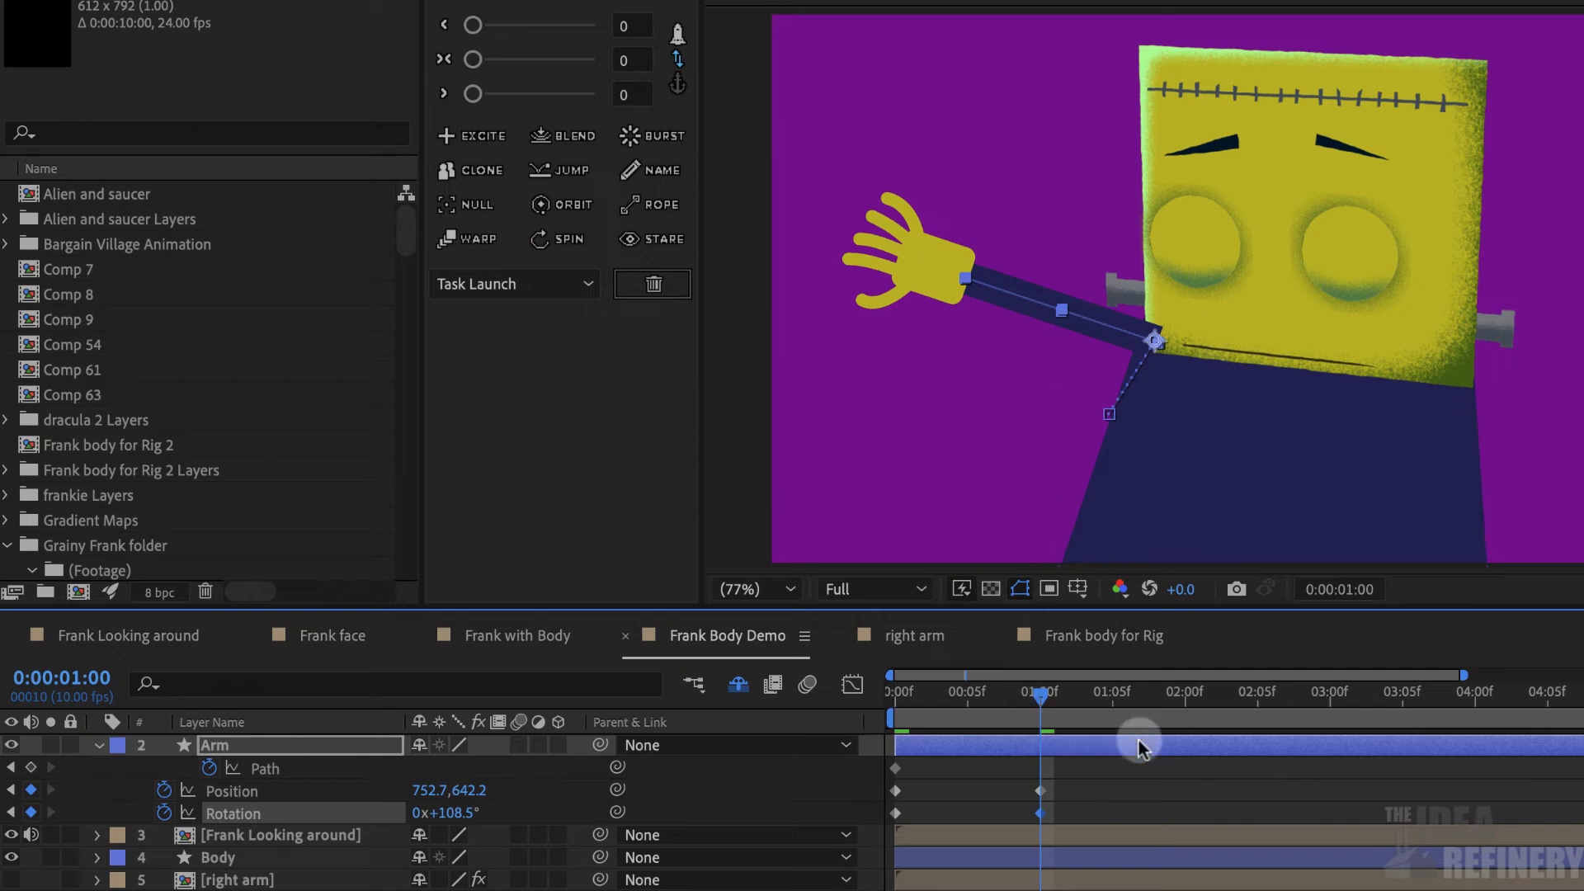
Bend the arm's path into a downward curve at 0:00:01:00 by pulling handles from the shoulder point with the Convert Vertex Tool
click(314, 770)
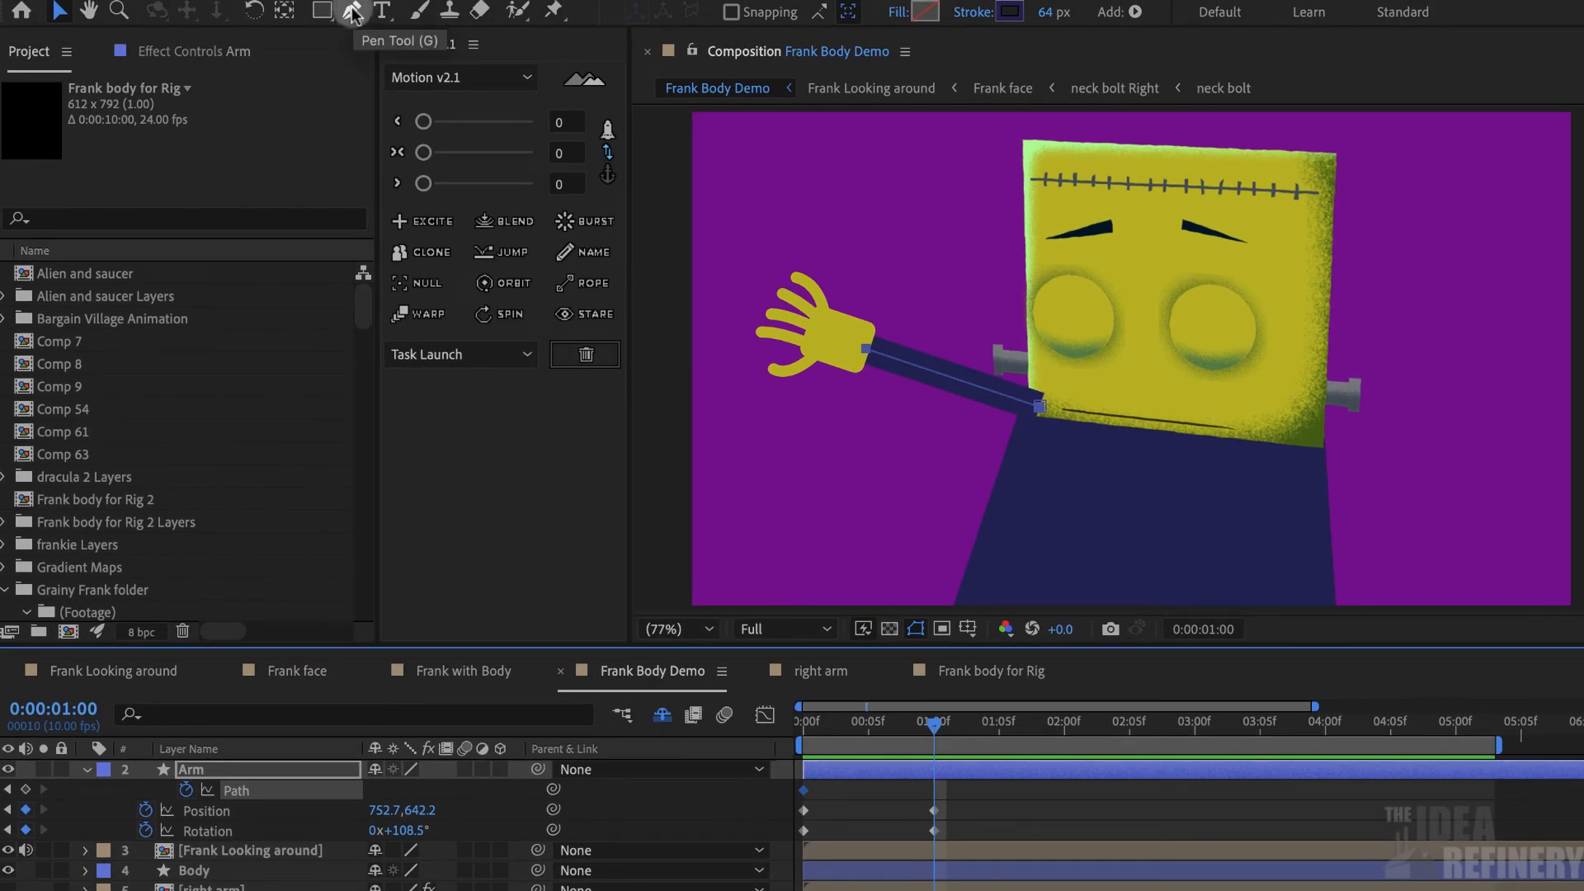
click(351, 13)
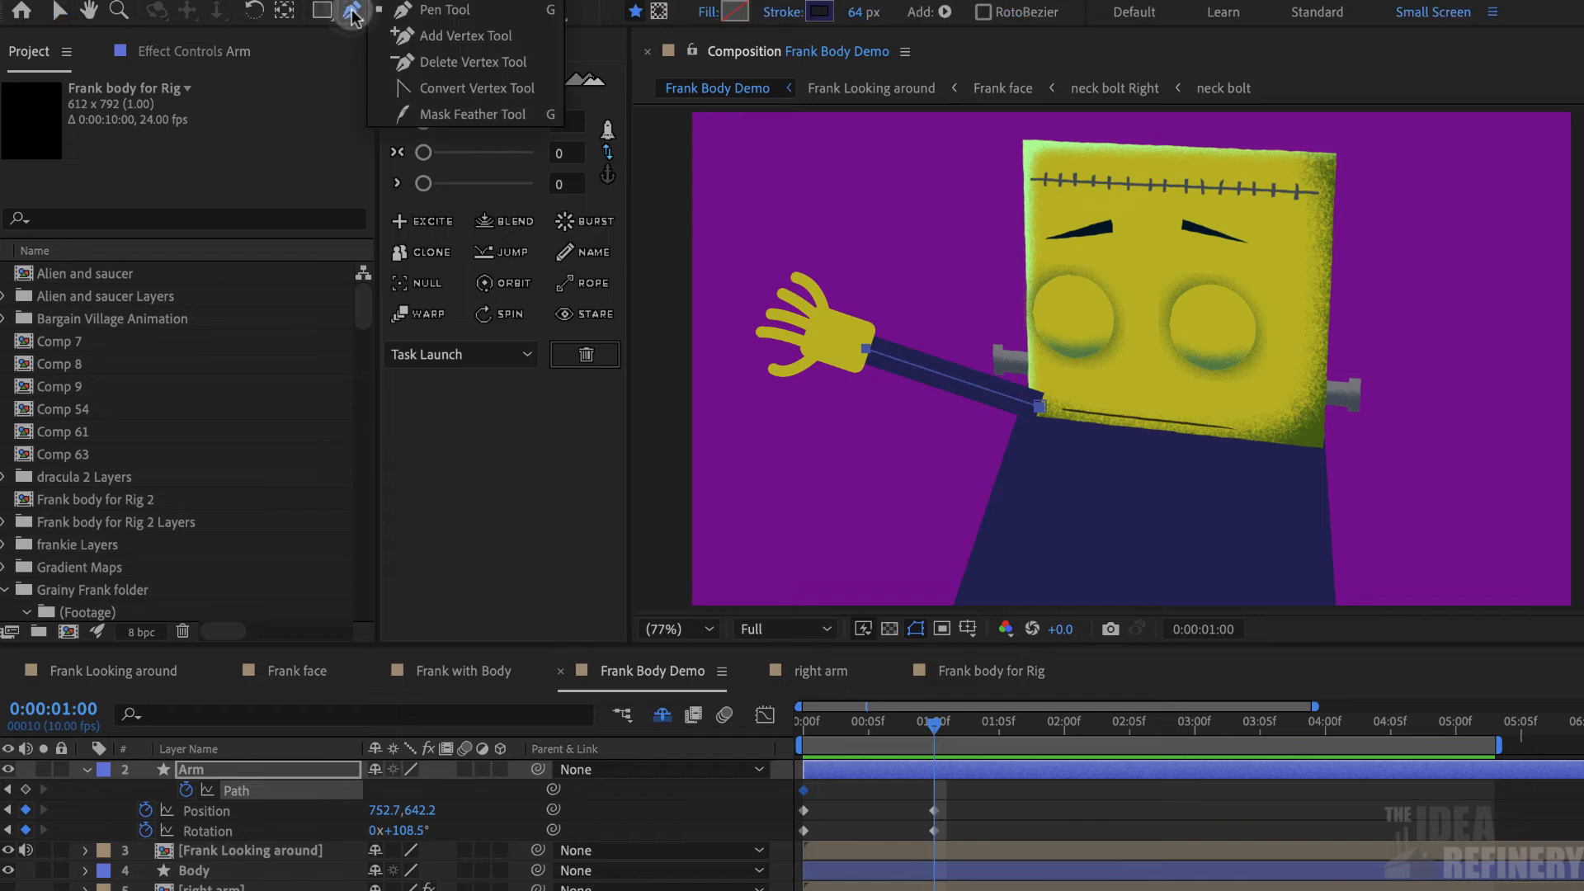
click(447, 91)
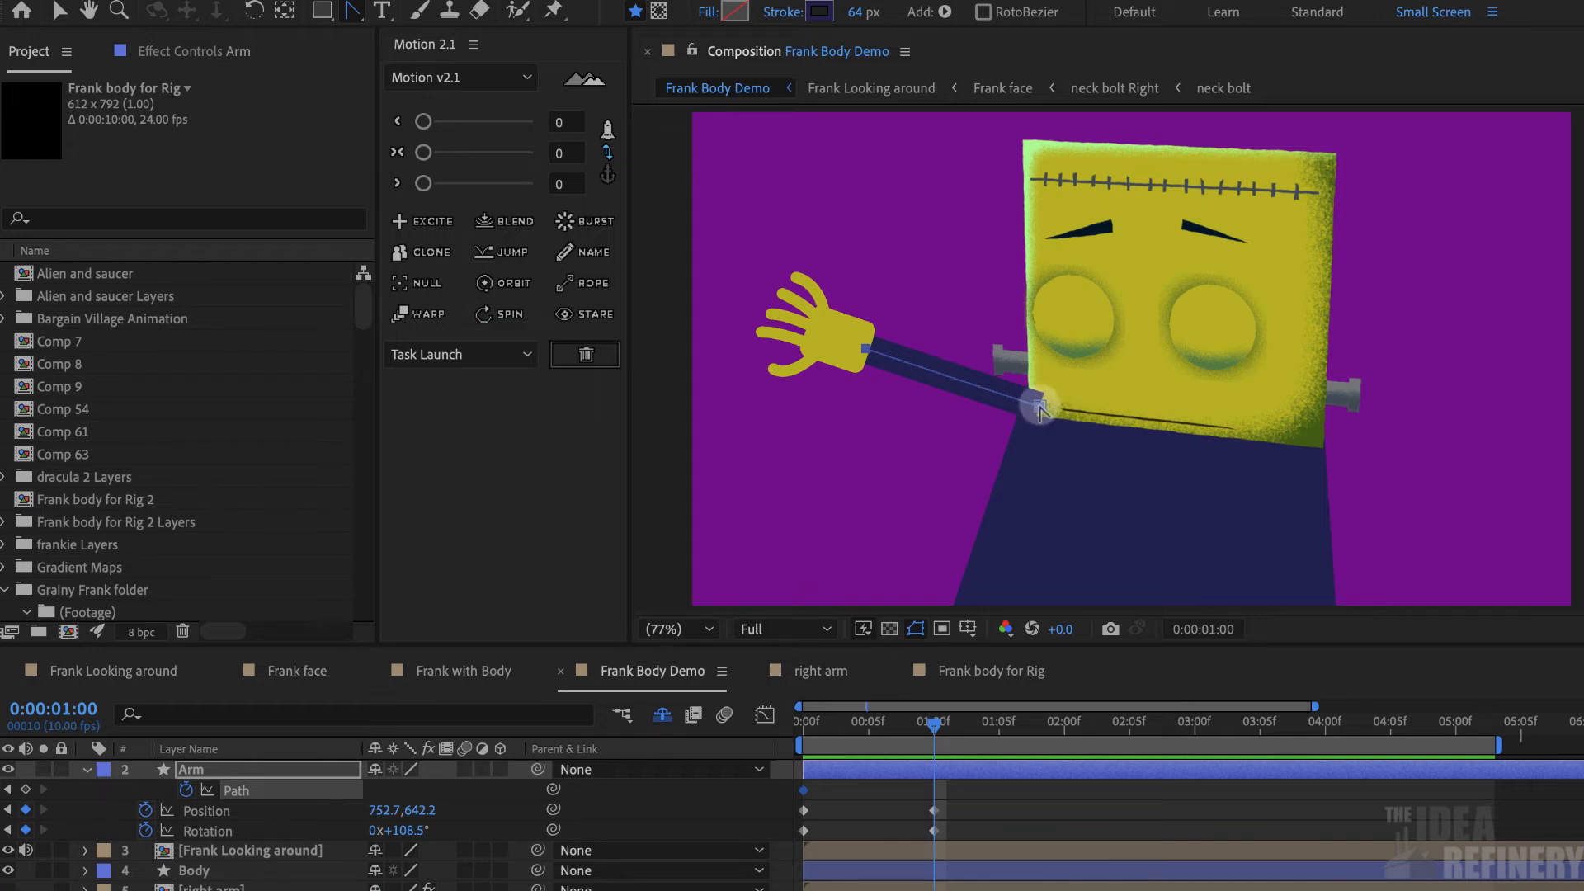
drag(1039, 409, 904, 447)
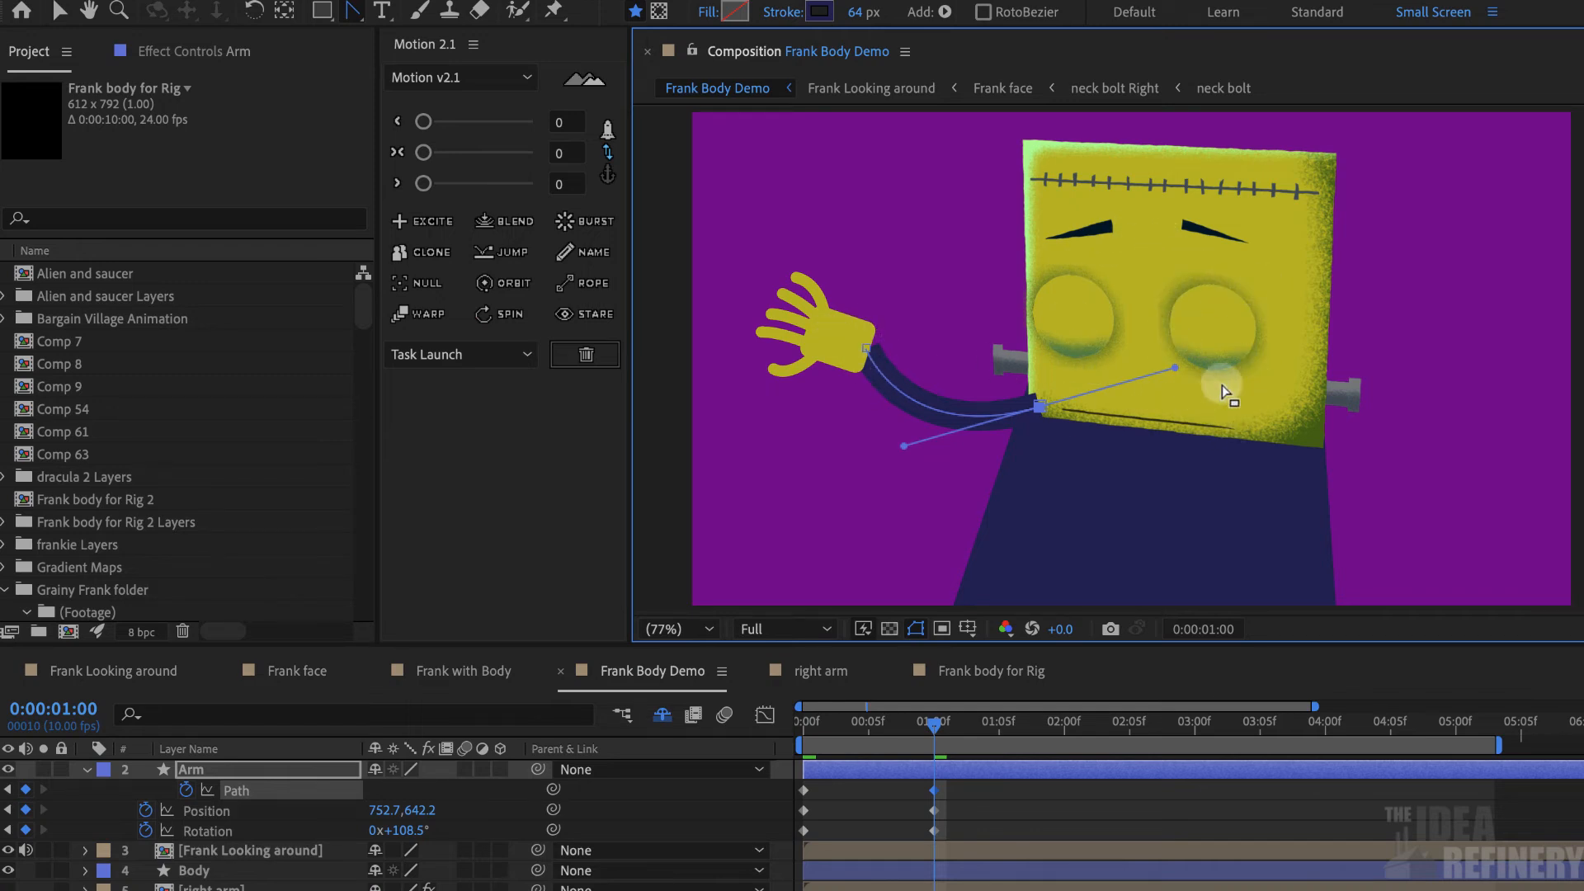
Show the Hand layer again, keyframe its rotation at 0:00:00:00, and set its rotation to 64.1° at 0:00:01:00
mouse_move(933, 726)
mouse_down()
mouse_move(828, 766)
mouse_move(928, 740)
mouse_move(806, 746)
mouse_move(933, 747)
mouse_up()
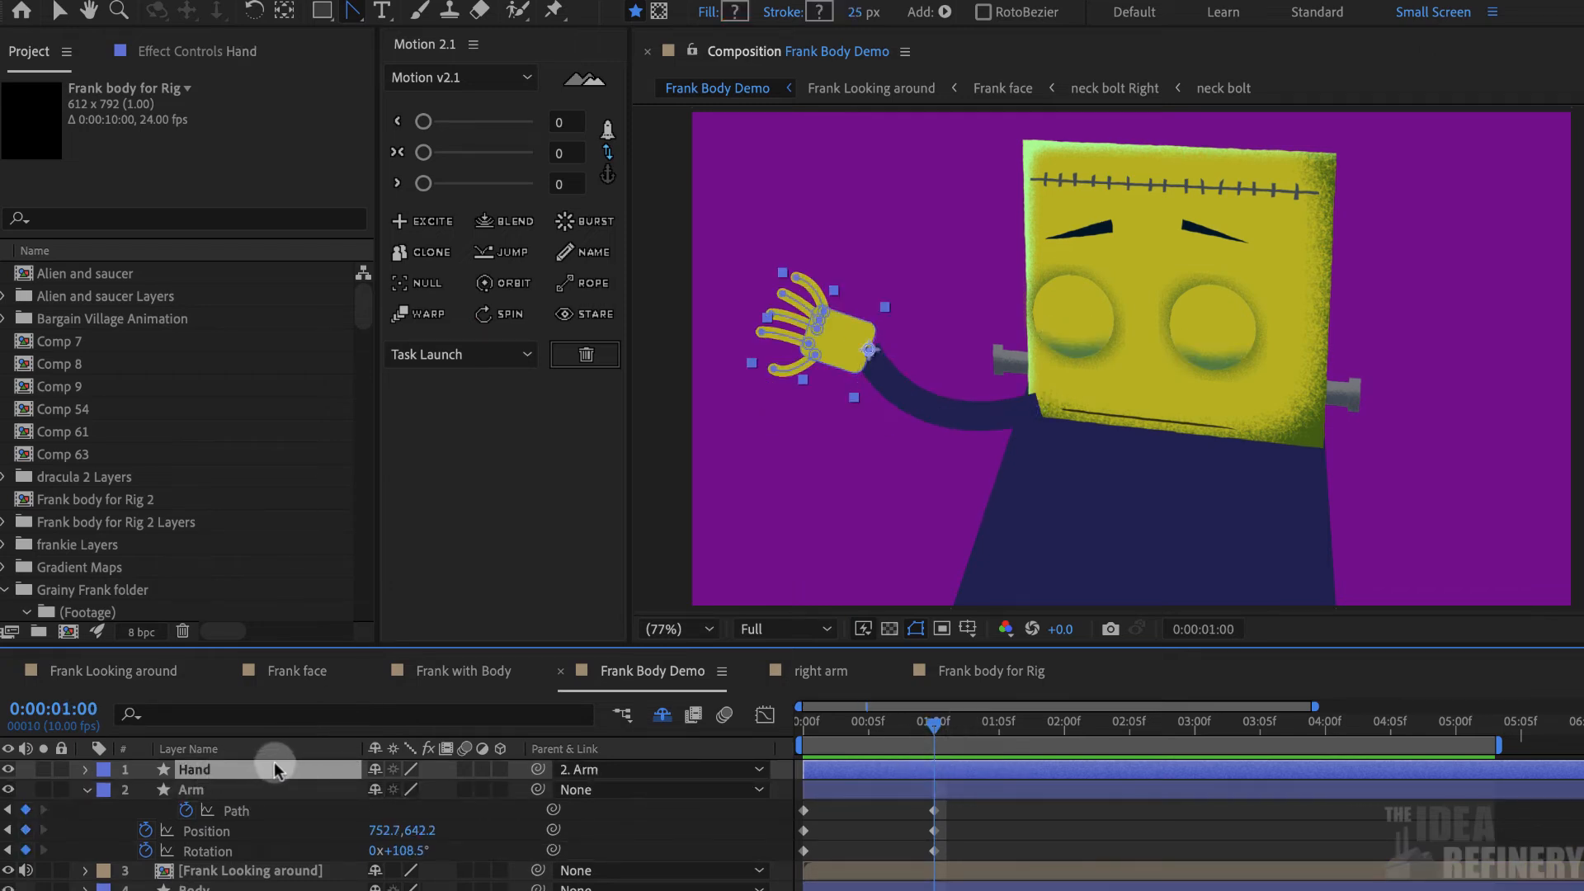
key(r)
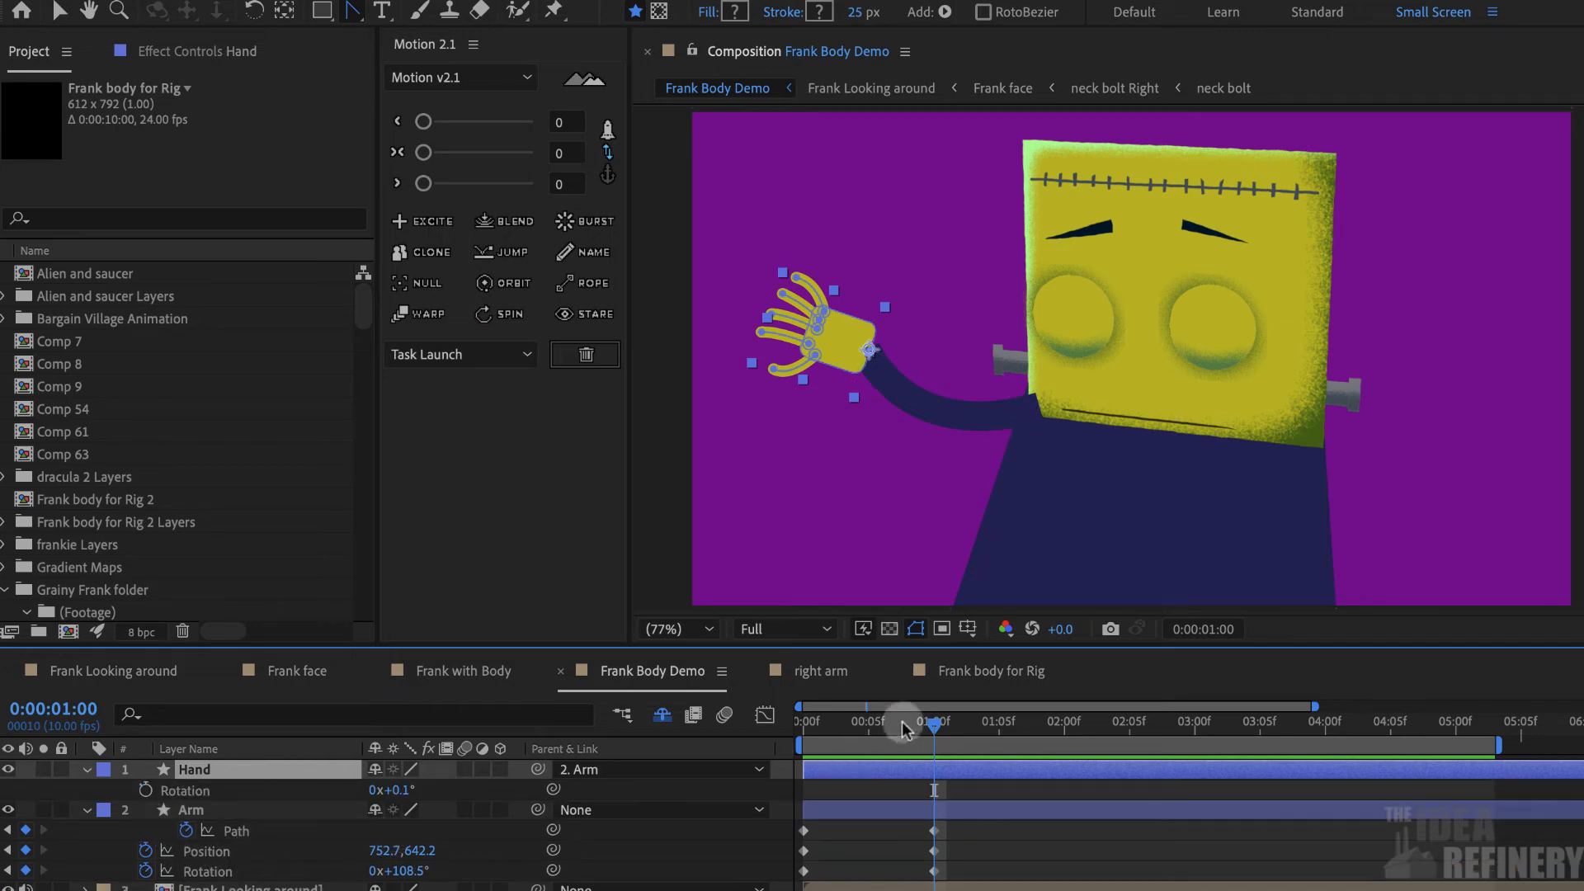
key(Home)
click(145, 789)
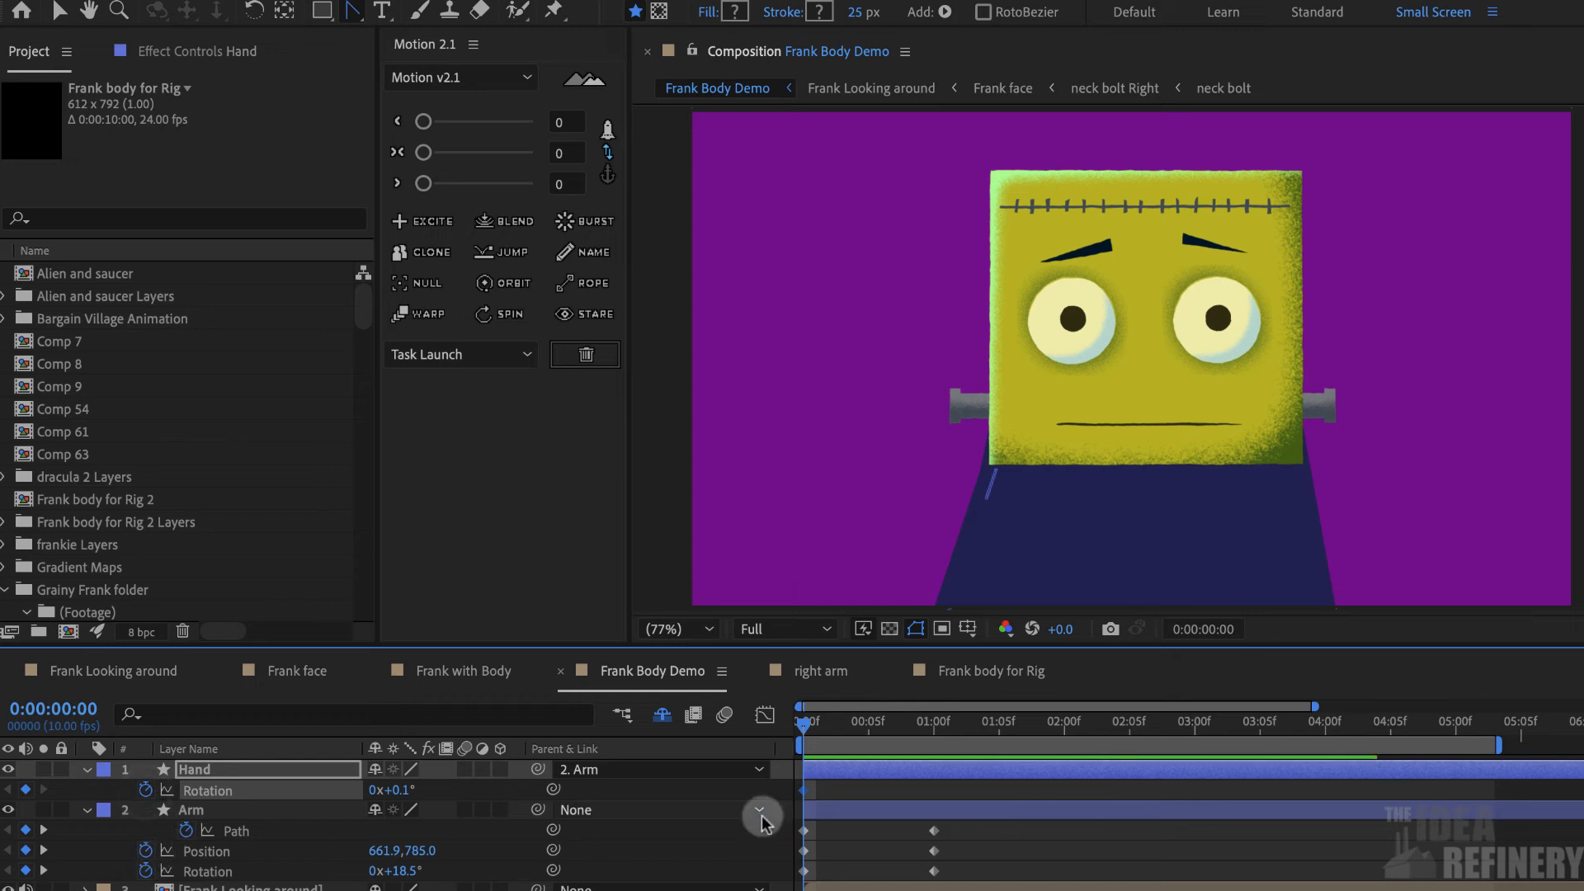
drag(807, 726, 934, 724)
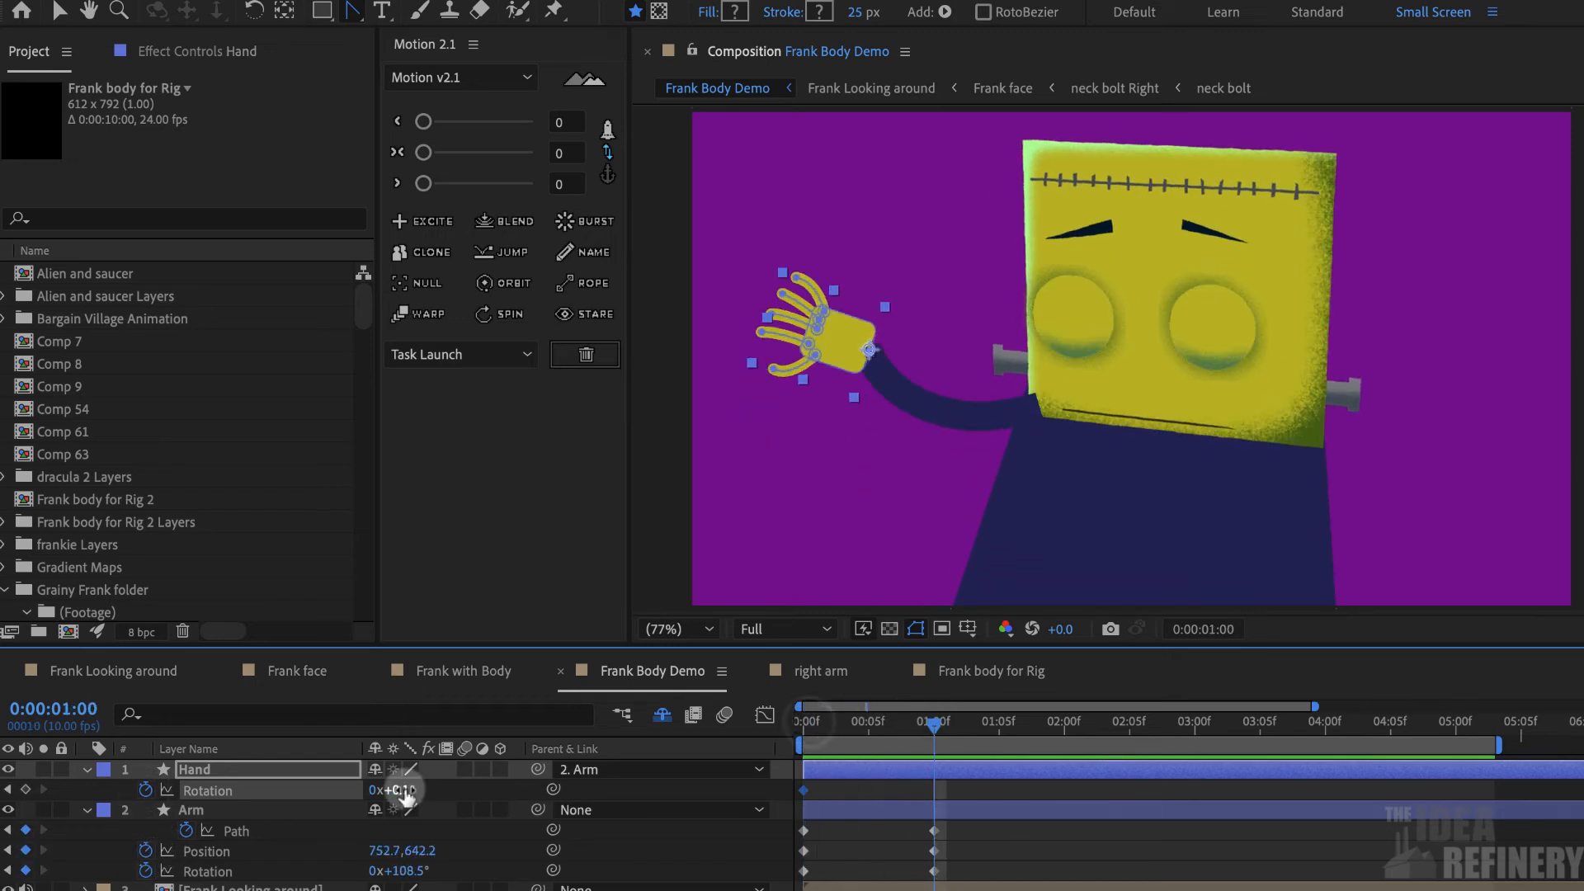
drag(400, 790, 512, 790)
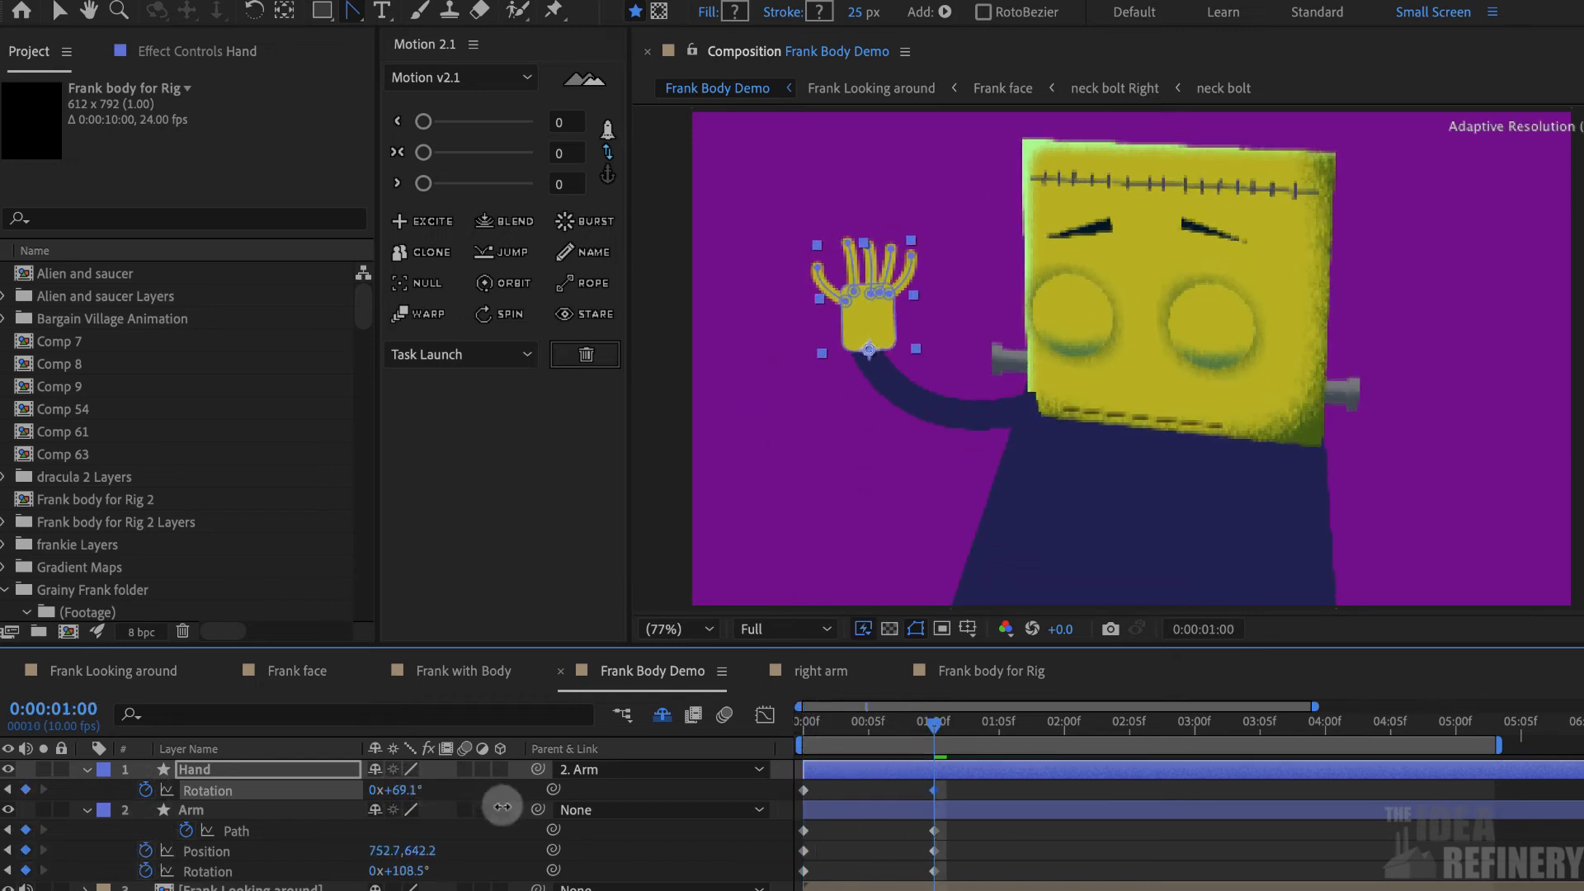
Scrub and play back the arm and hand animation from the start to check the raising motion
key(Home)
drag(805, 726, 940, 733)
drag(816, 732, 940, 727)
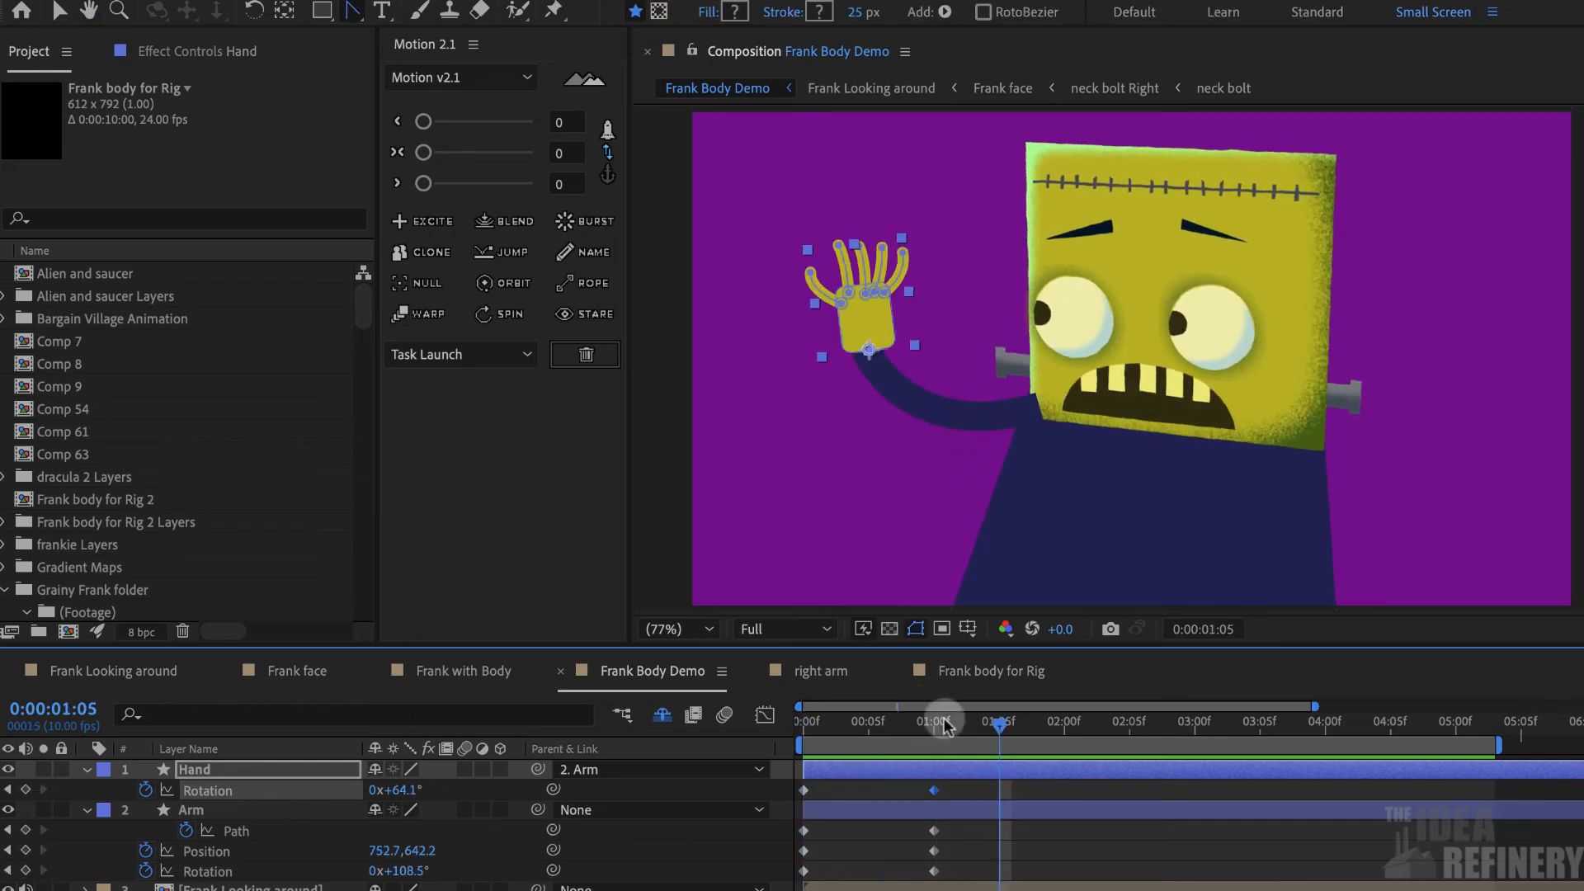
key(space)
key(space)
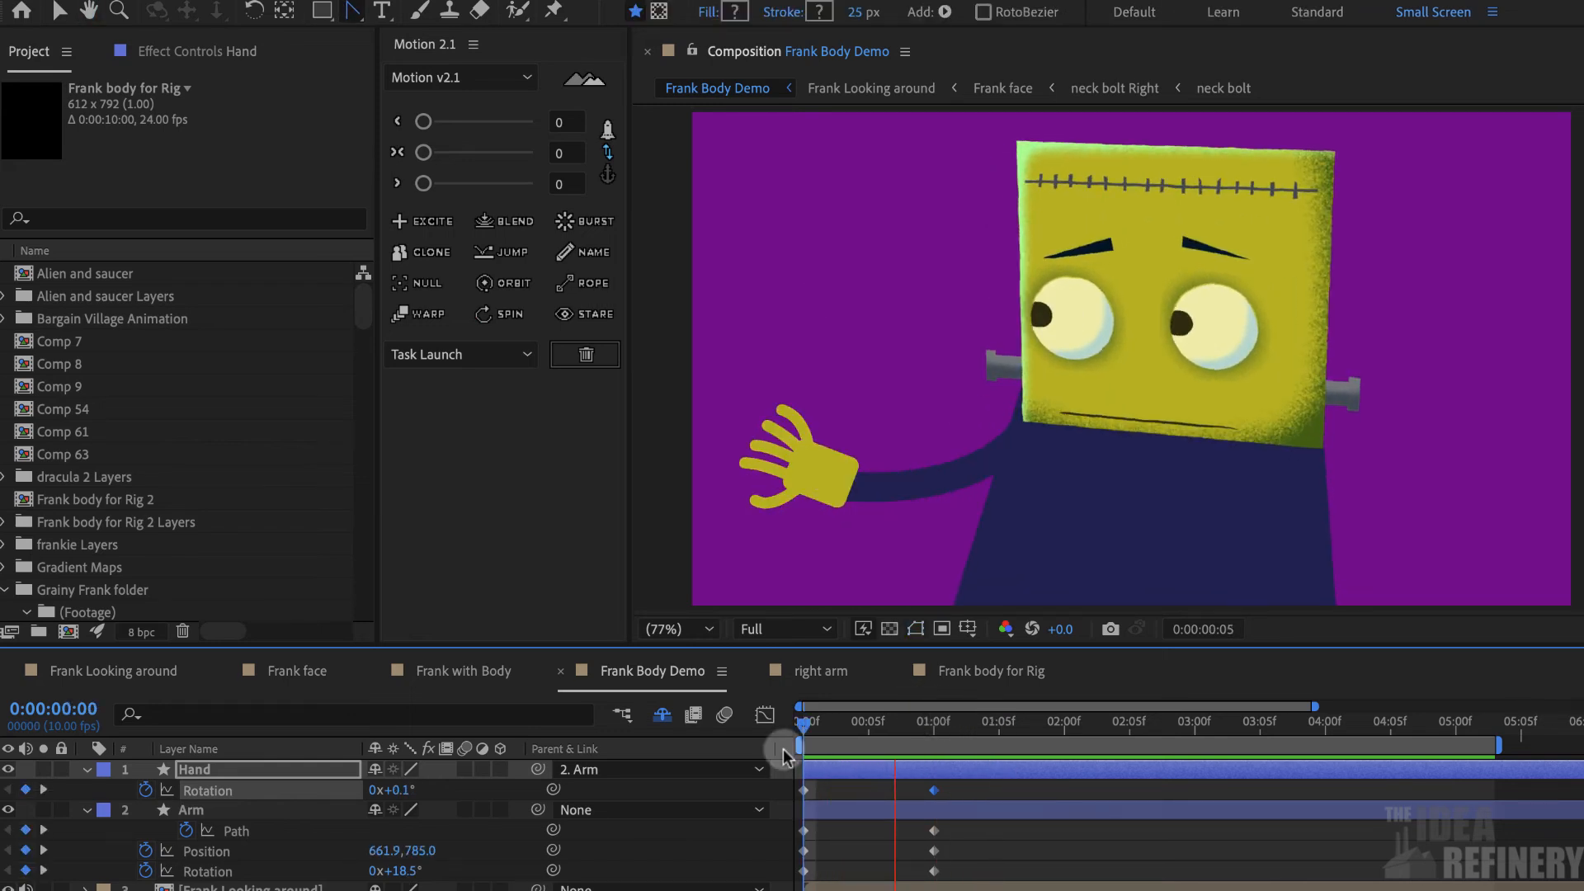
key(space)
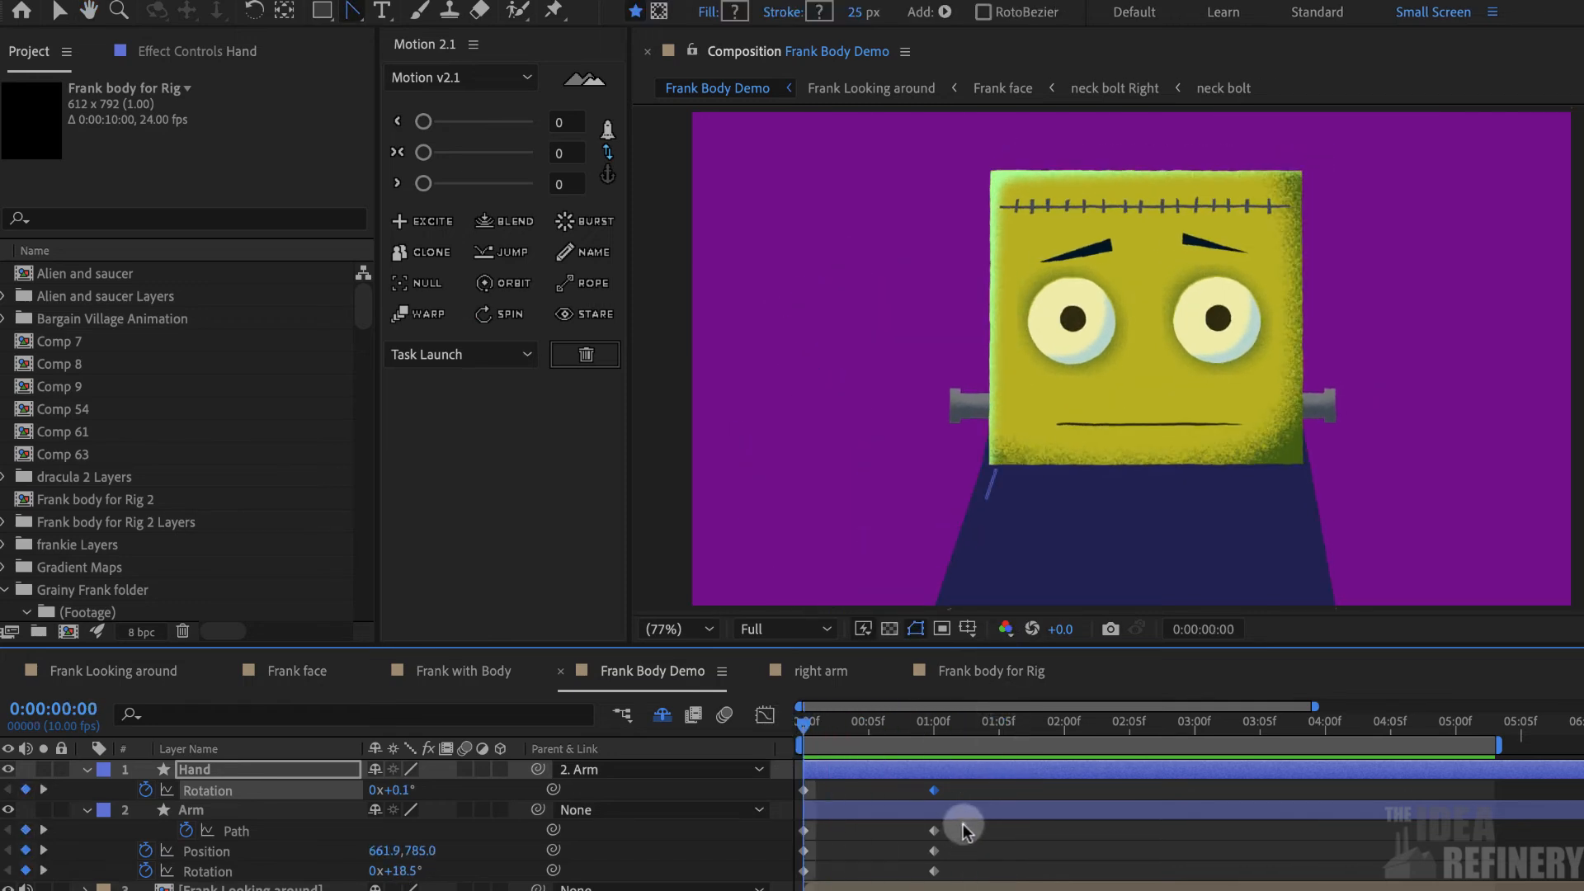
Ease all of the Arm layer's Path, Position and Rotation keyframes at 70 and preview the motion
drag(962, 823, 801, 874)
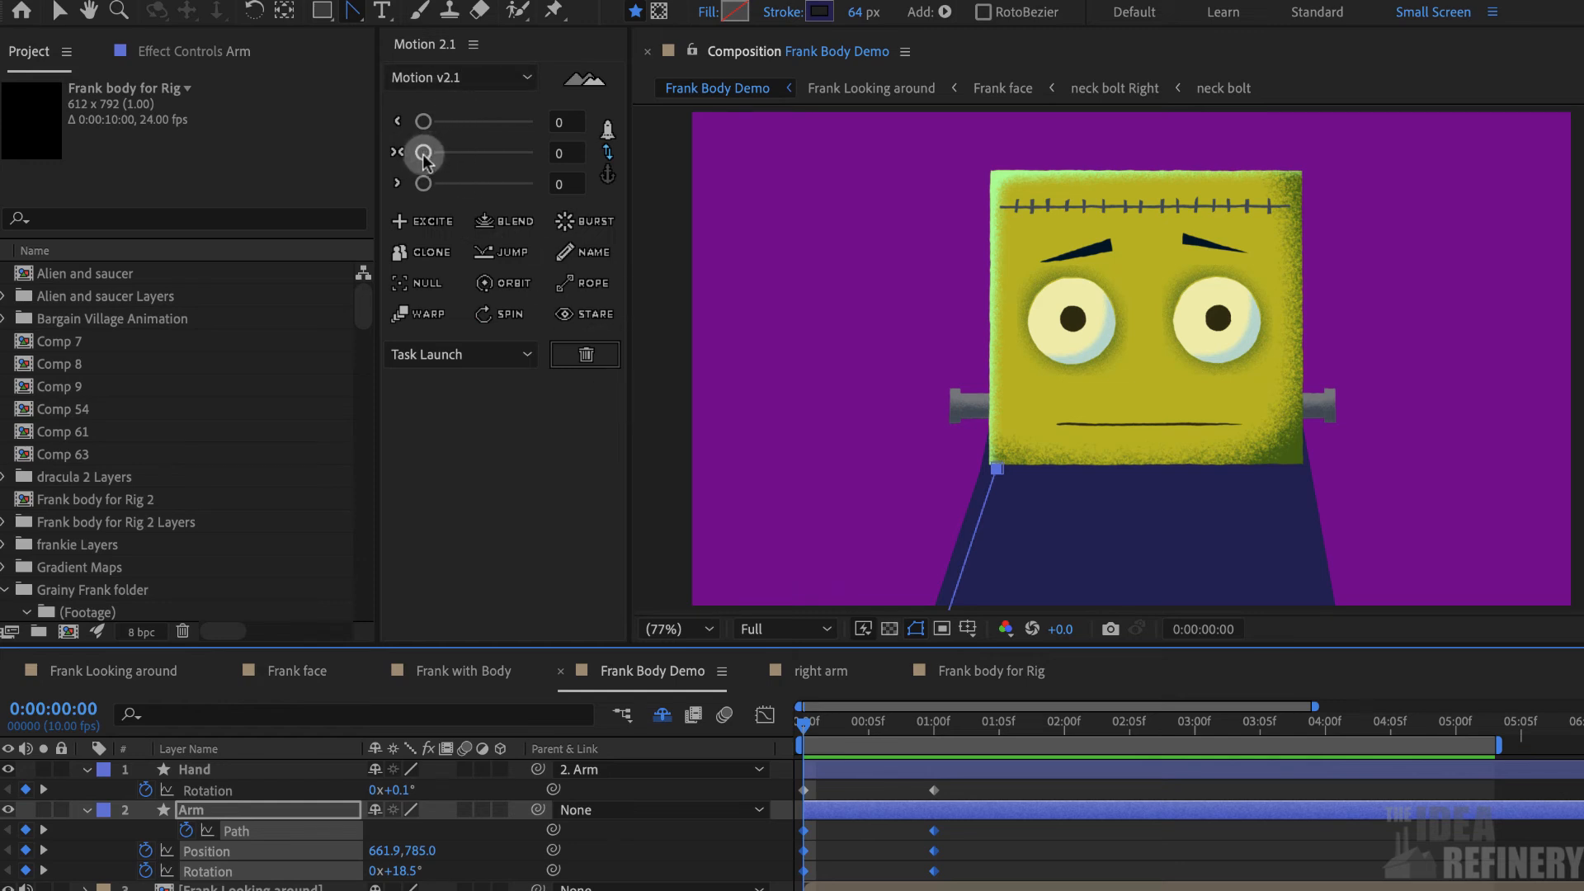
drag(425, 157, 512, 159)
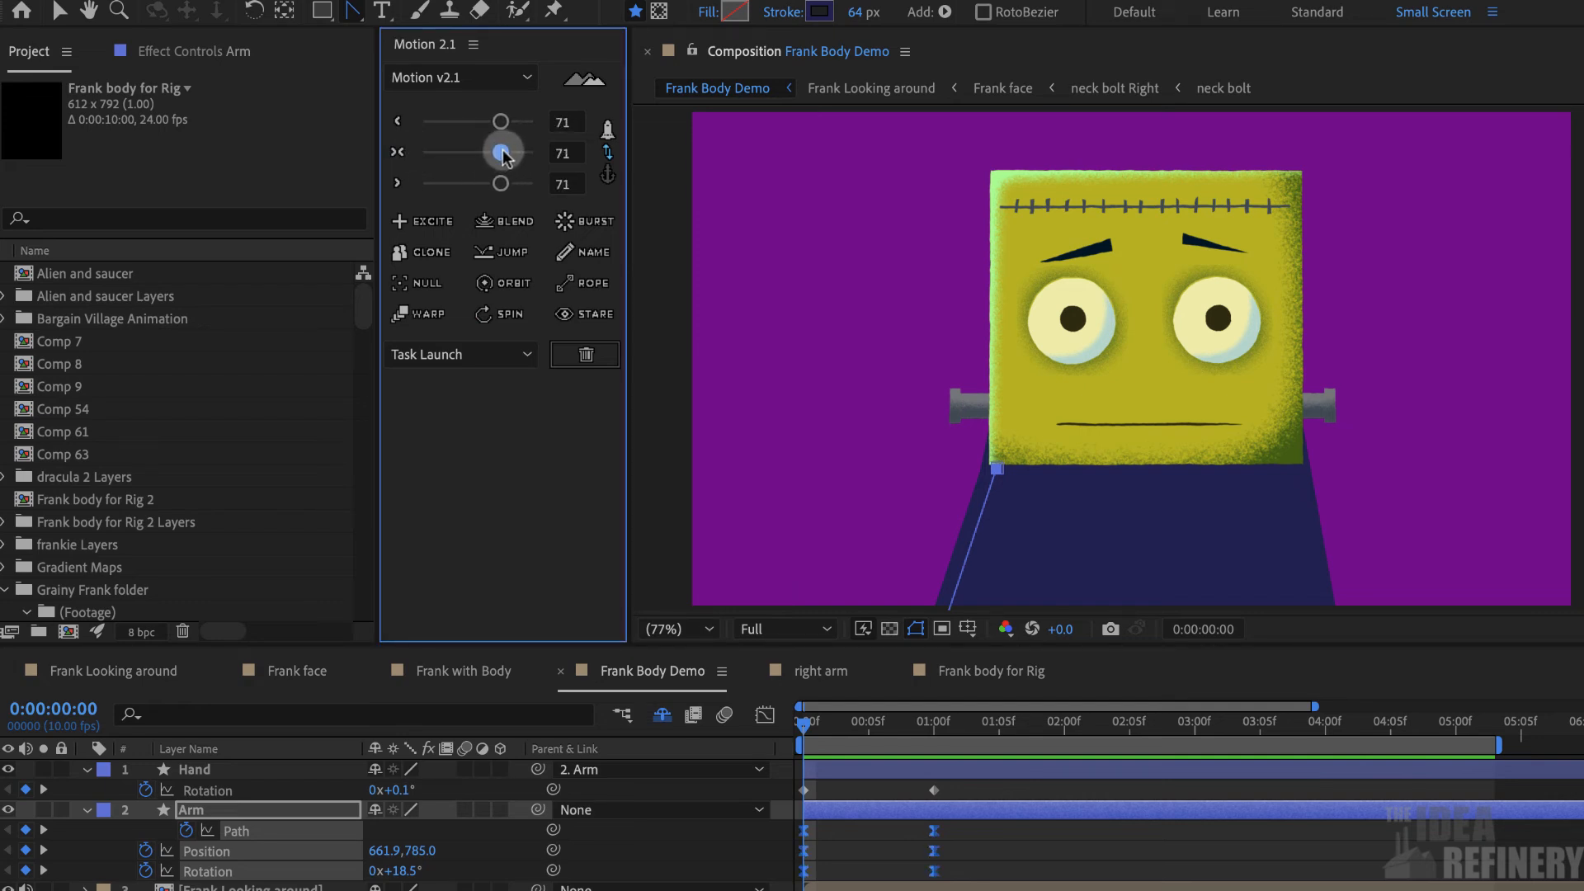
click(1465, 705)
key(space)
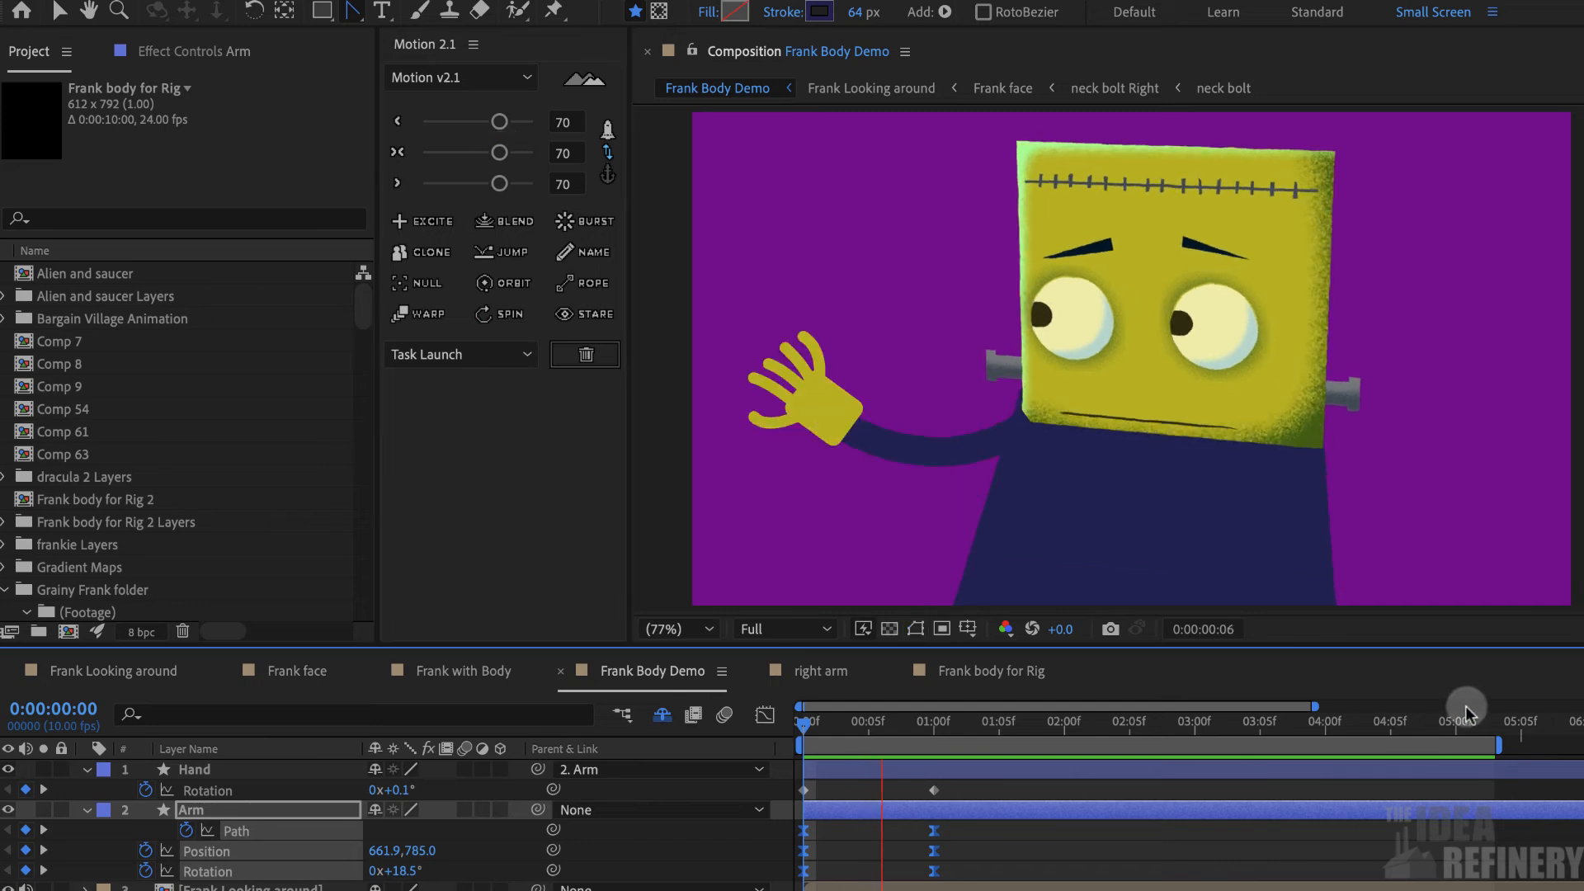
key(space)
drag(990, 732, 742, 724)
key(space)
Copy the Arm layer's Path, Position and Rotation keyframes from 0:00:01:00 and paste them at 0:00:01:06 to hold the pose
click(937, 726)
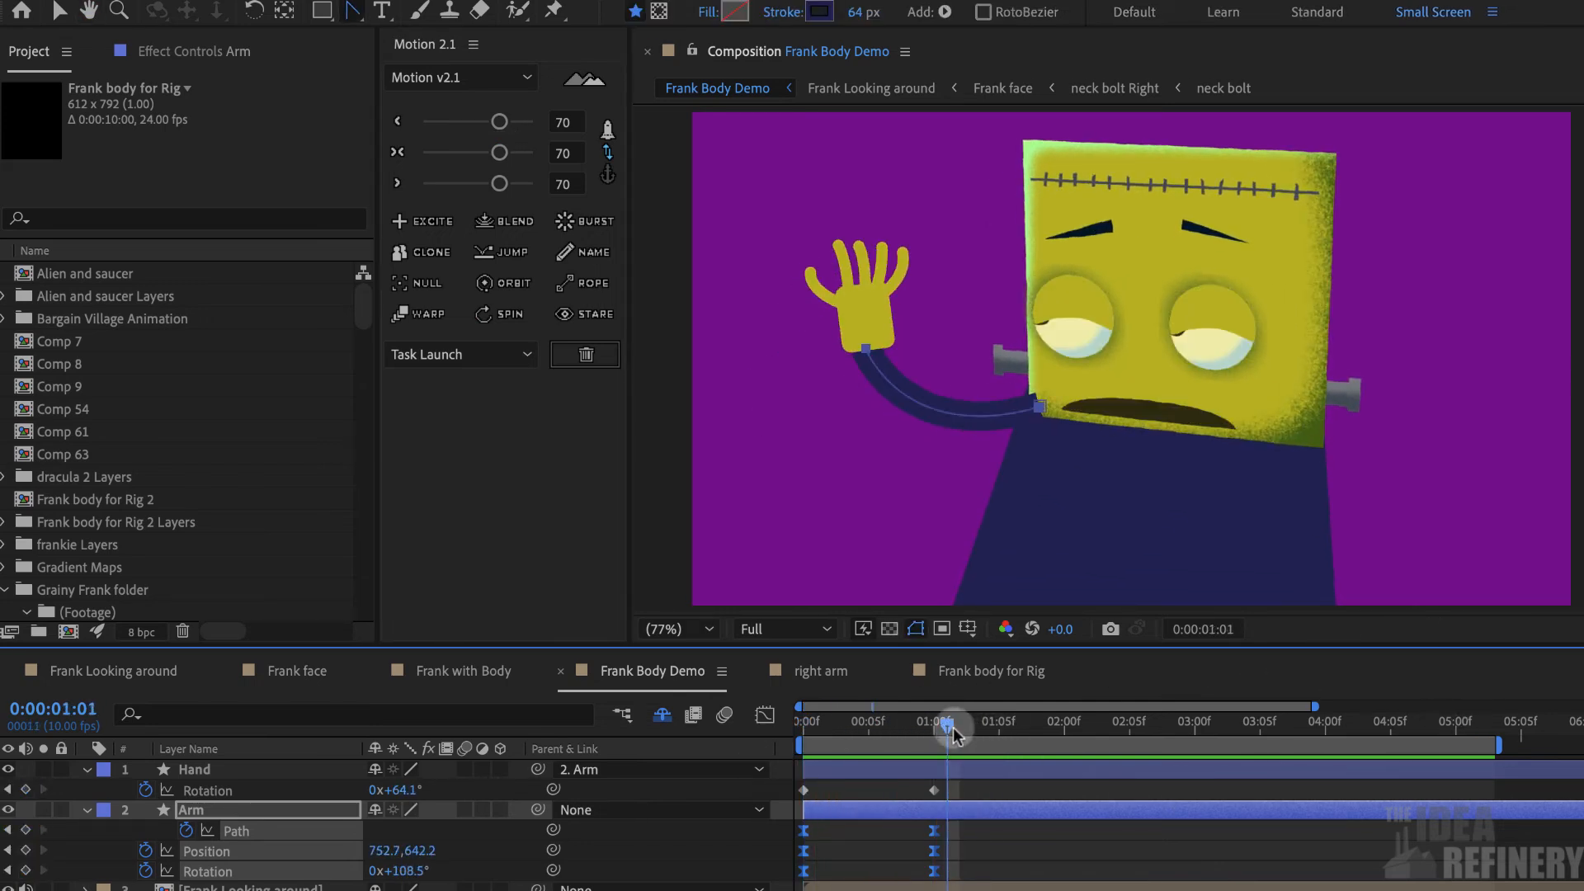
drag(938, 726, 1026, 719)
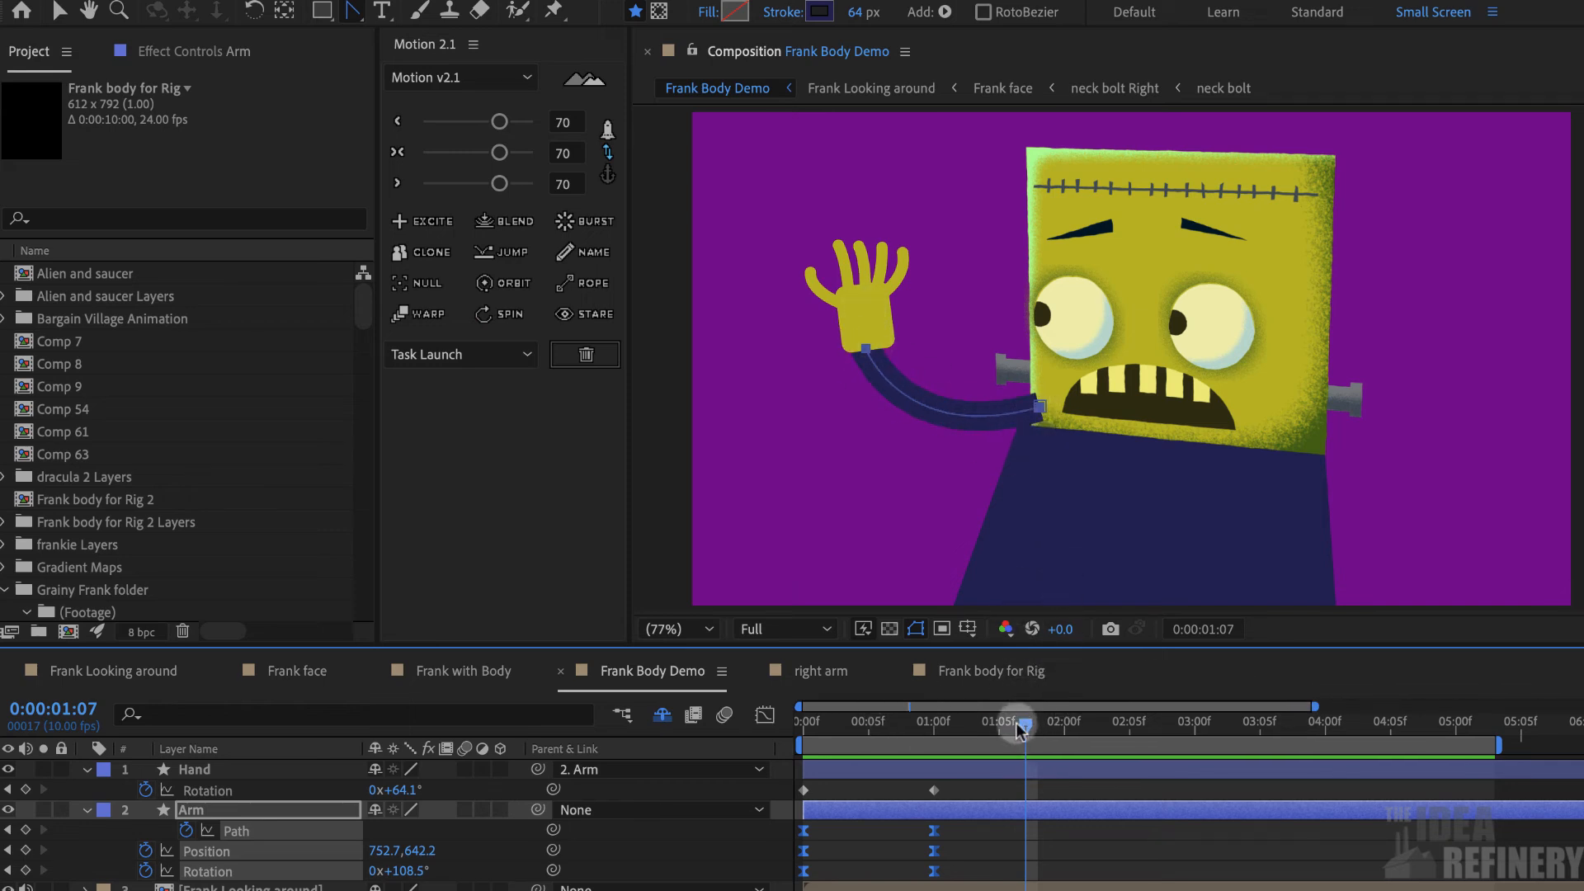
mouse_move(1020, 729)
mouse_down()
mouse_move(945, 735)
mouse_move(1035, 733)
mouse_up()
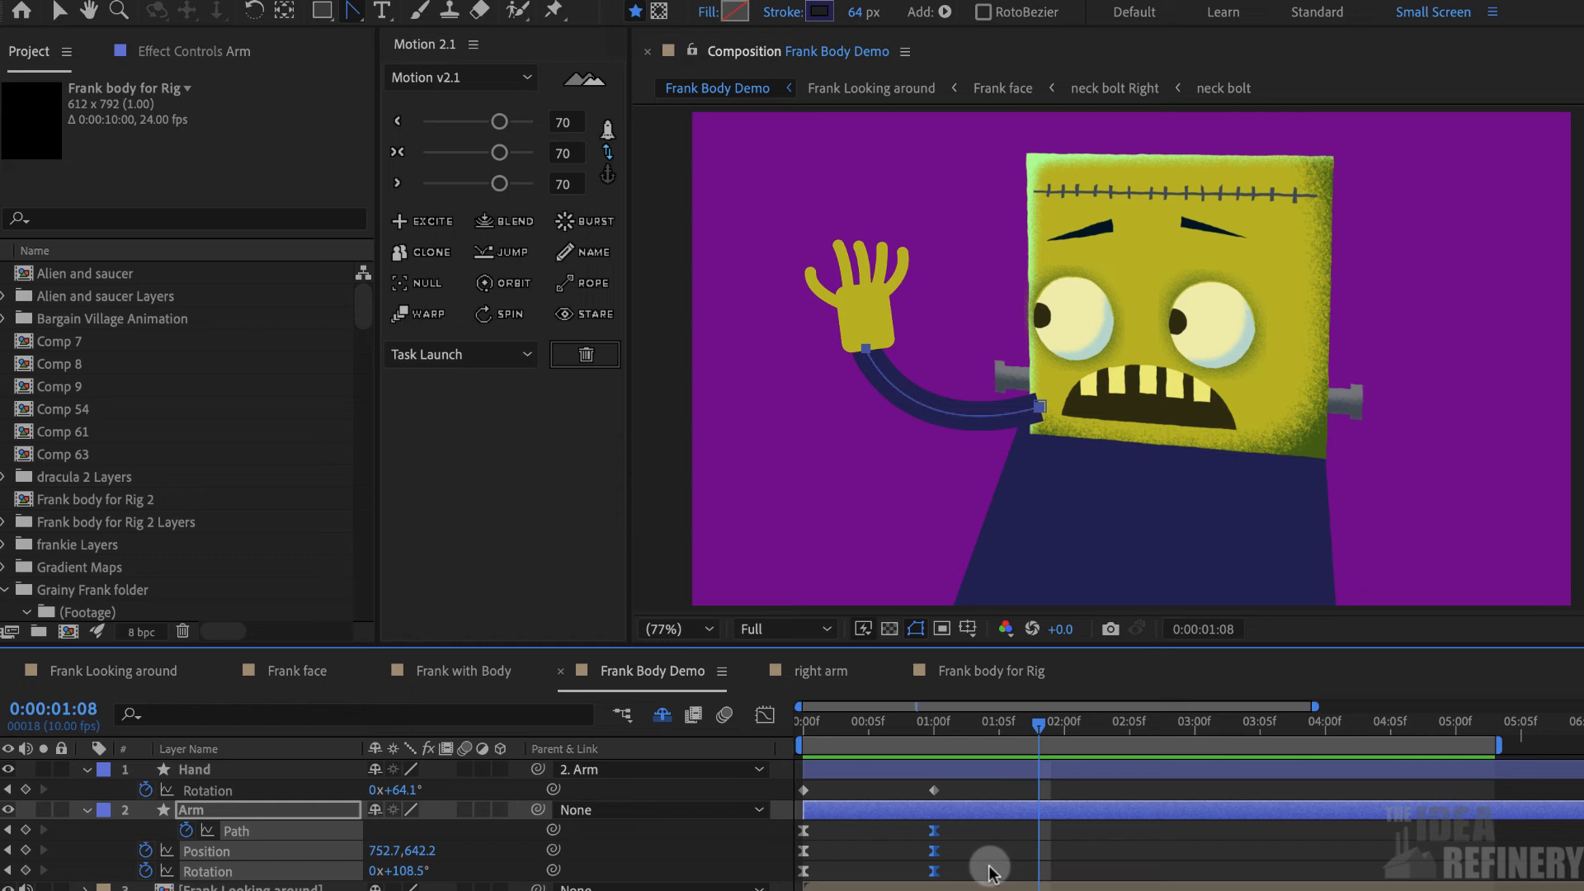
click(379, 3)
click(267, 114)
click(996, 719)
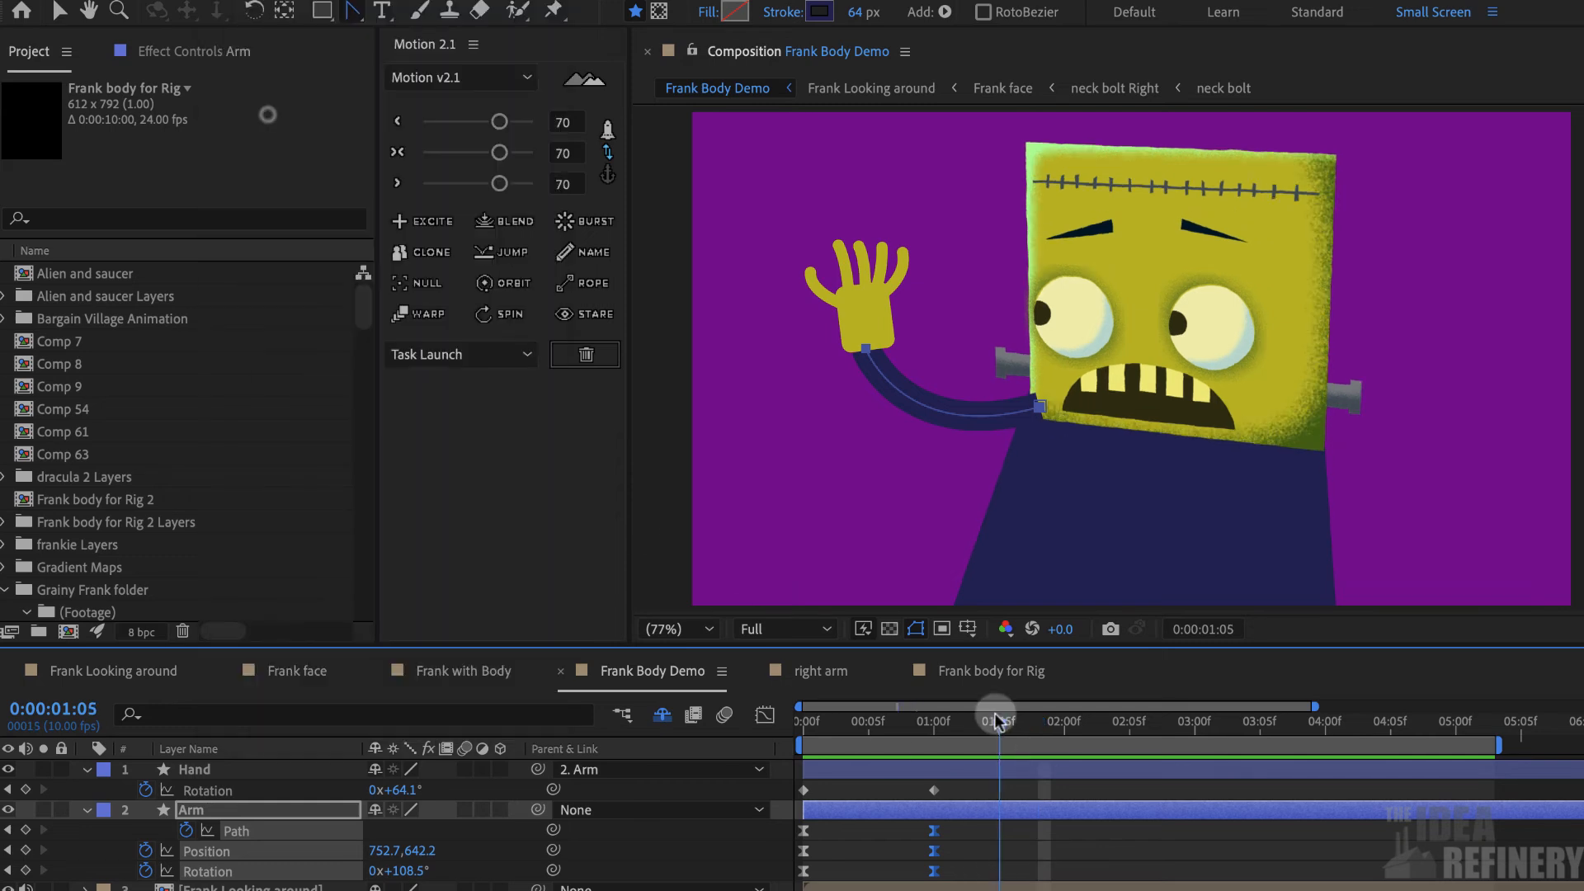
drag(1005, 722, 1042, 723)
key(ctrl+v)
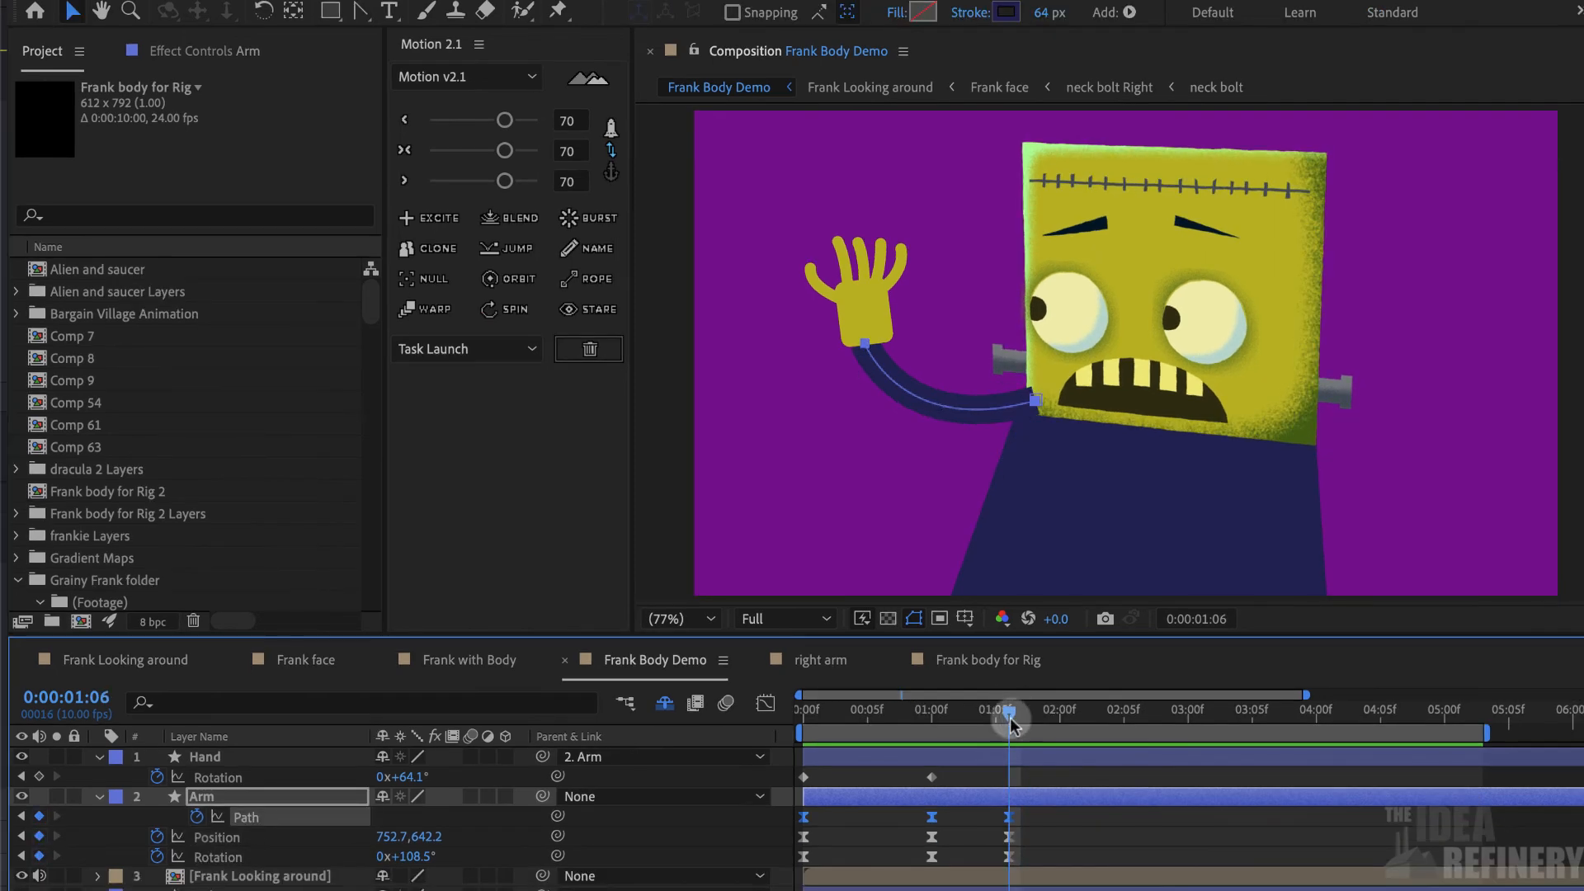
At 0:00:02:04, move the Arm layer to 700.8, 795.3, set its rotation to 76.5°, and add a Path keyframe
drag(1011, 722, 1115, 752)
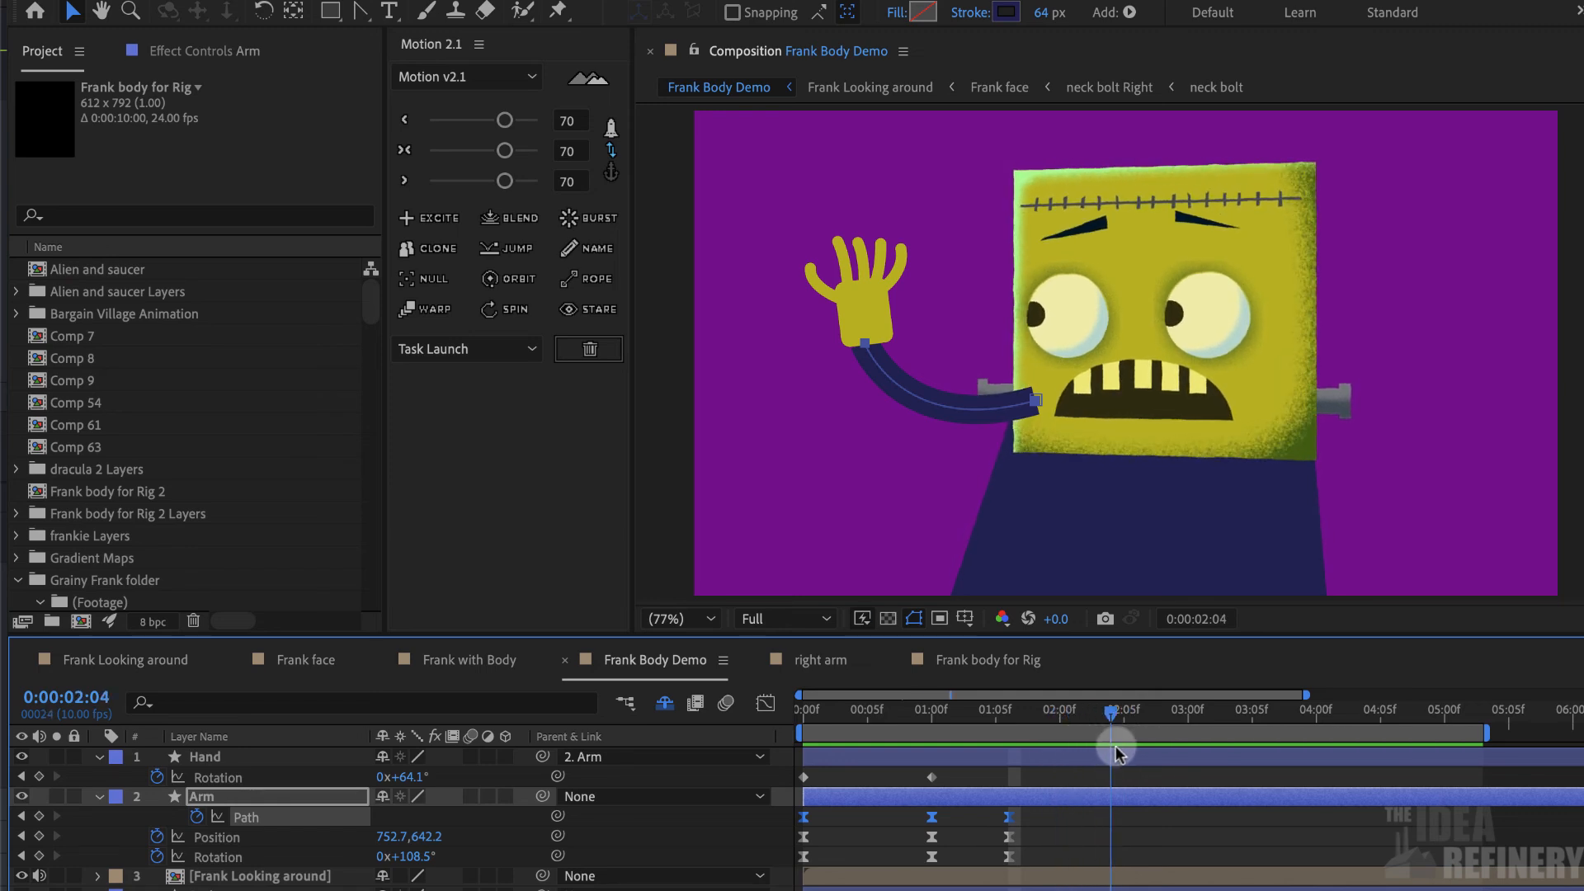
click(272, 836)
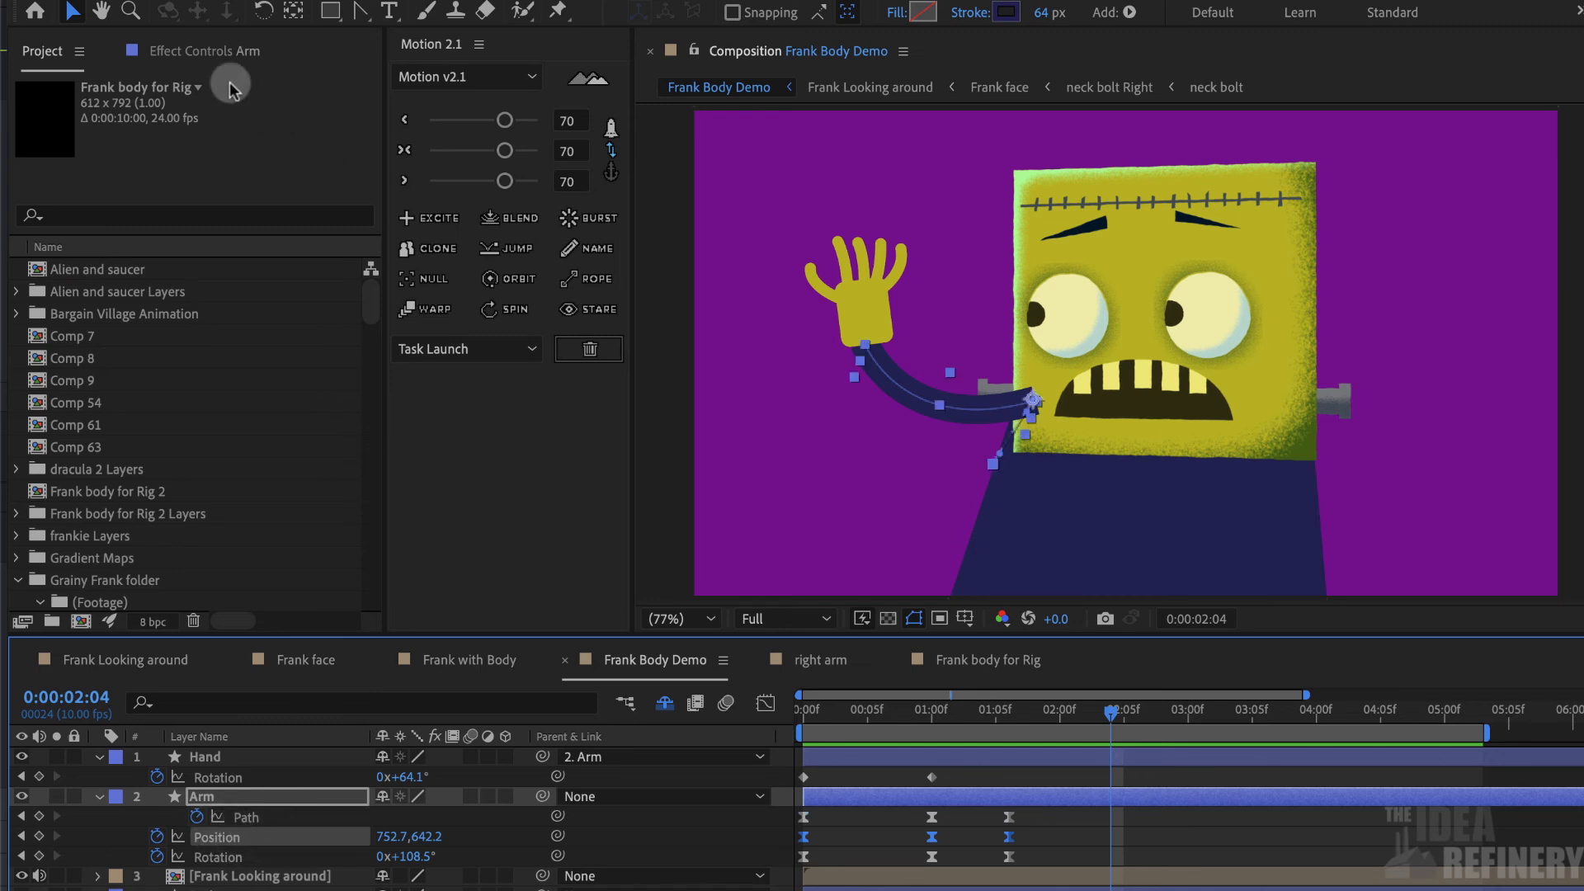
click(71, 12)
drag(964, 416, 943, 478)
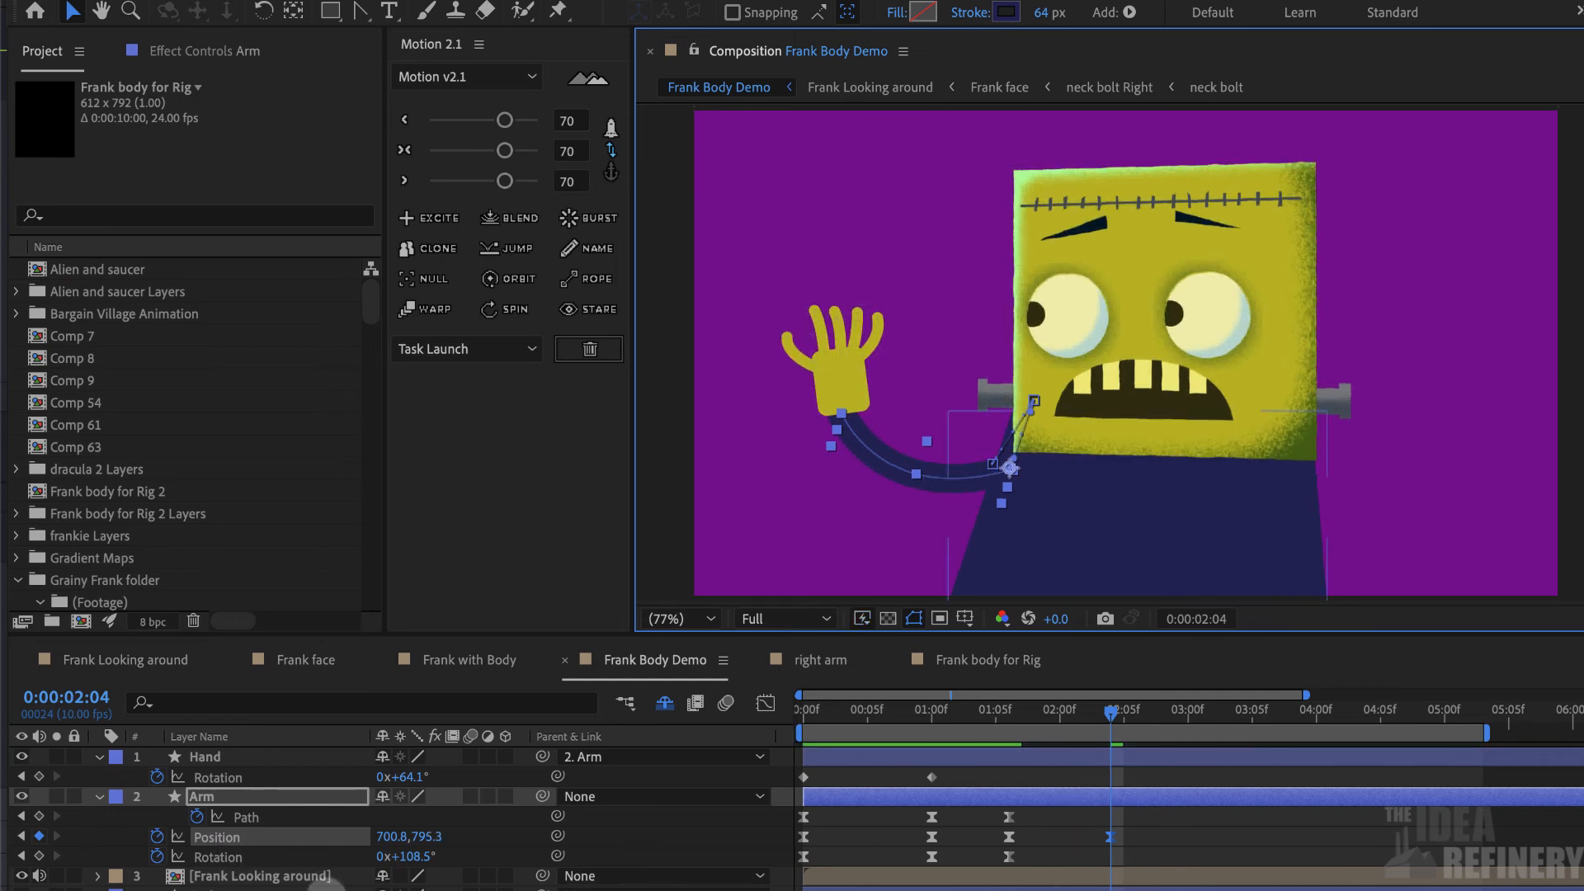
drag(401, 856, 384, 858)
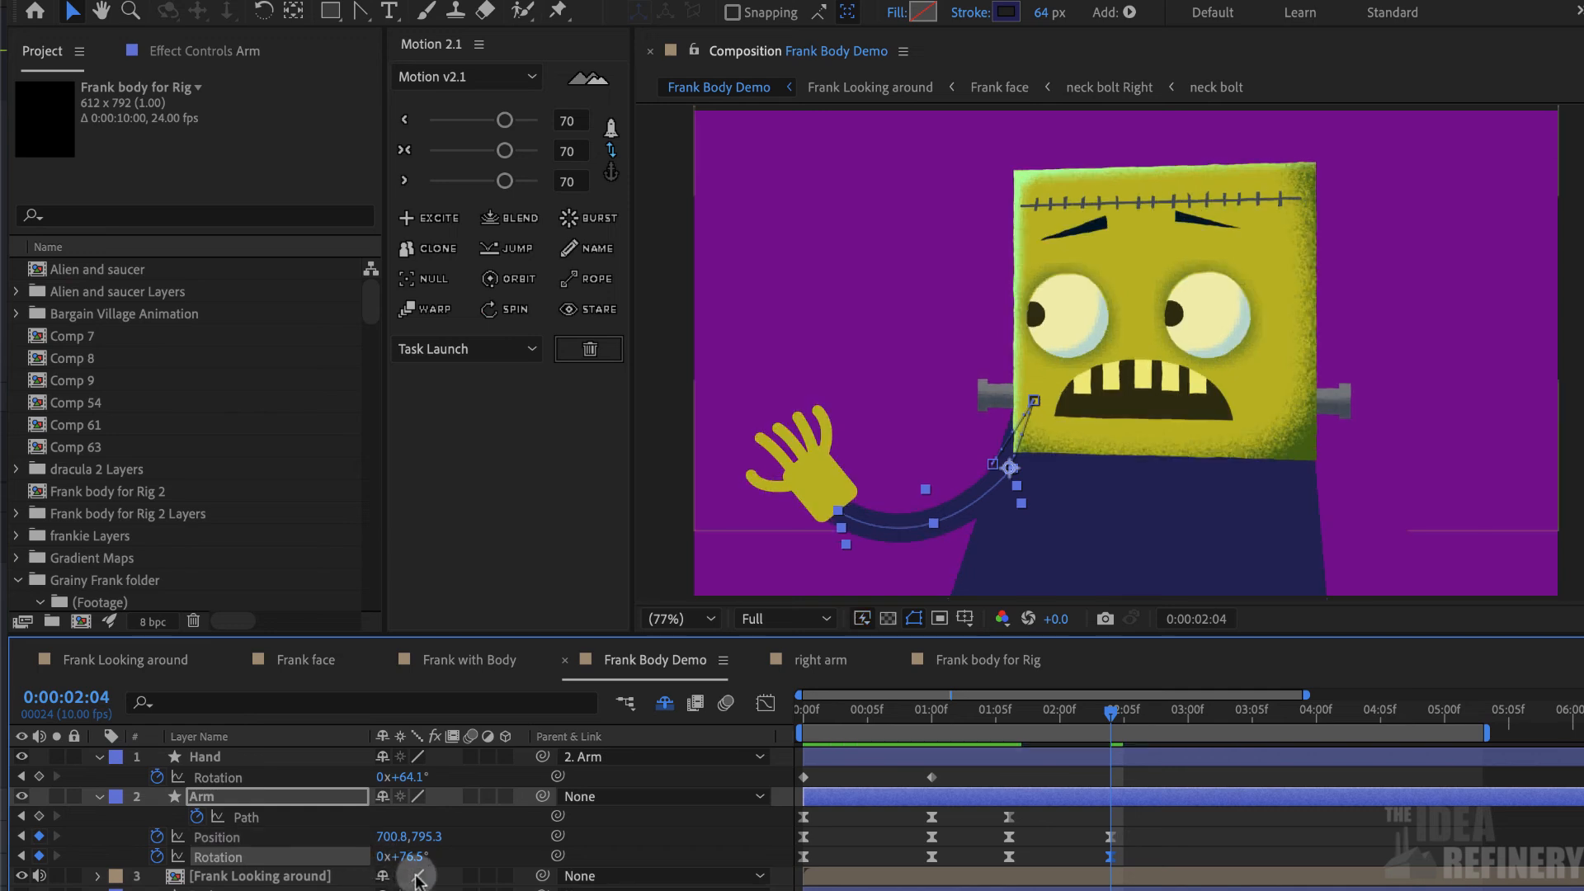
click(38, 817)
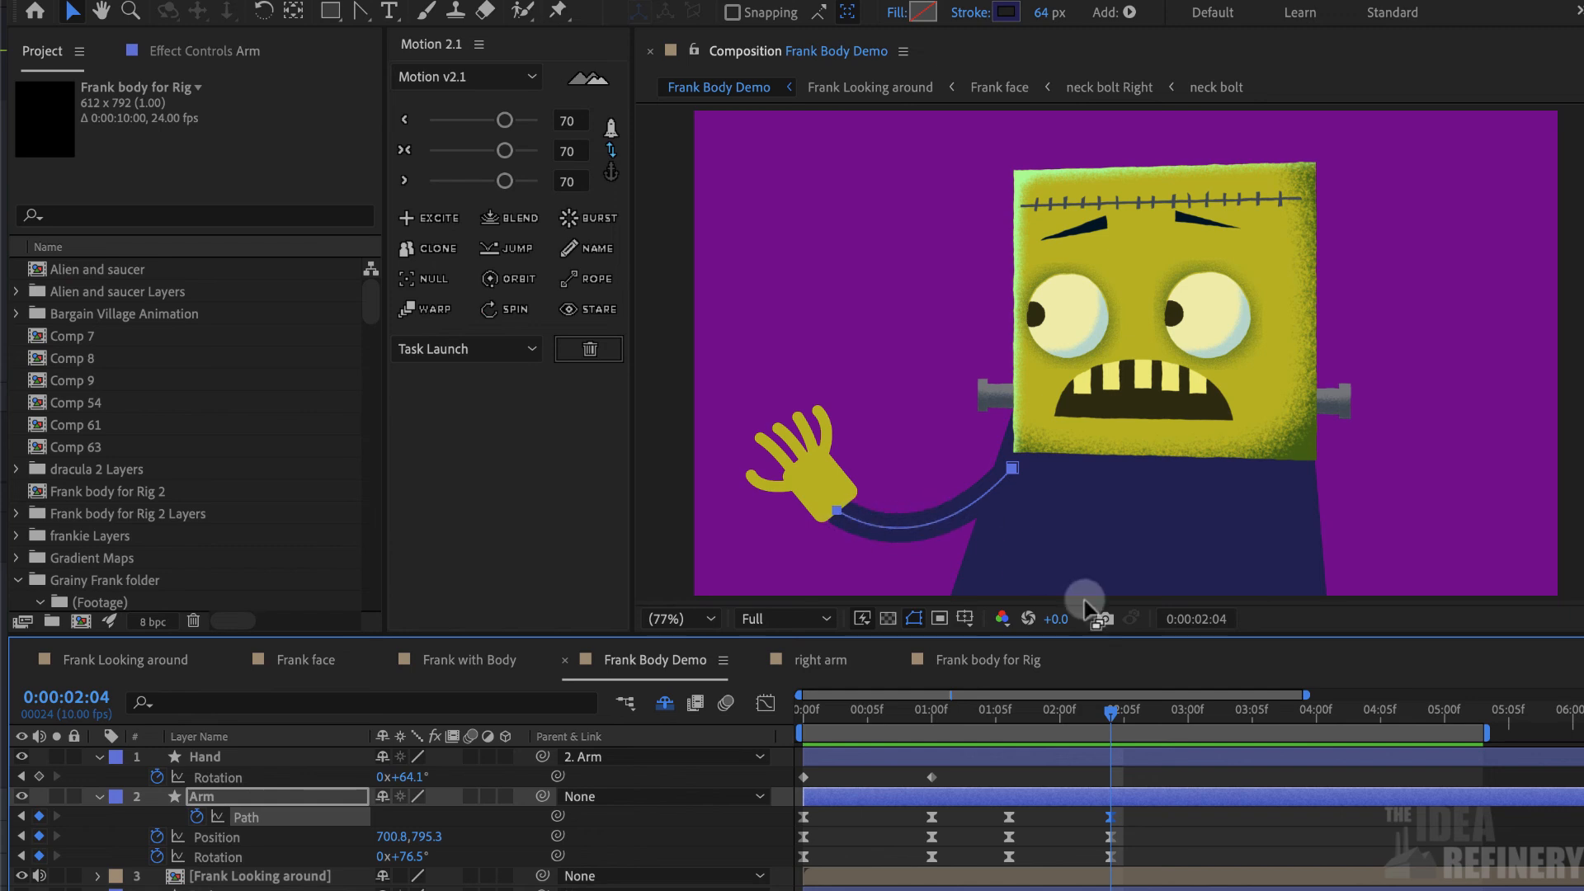
Duplicate the Arm layer's Path, Position and Rotation keyframes from 0:00:02:04 at 0:00:03:00 to hold the lowered pose
drag(1115, 719, 1188, 733)
key(g)
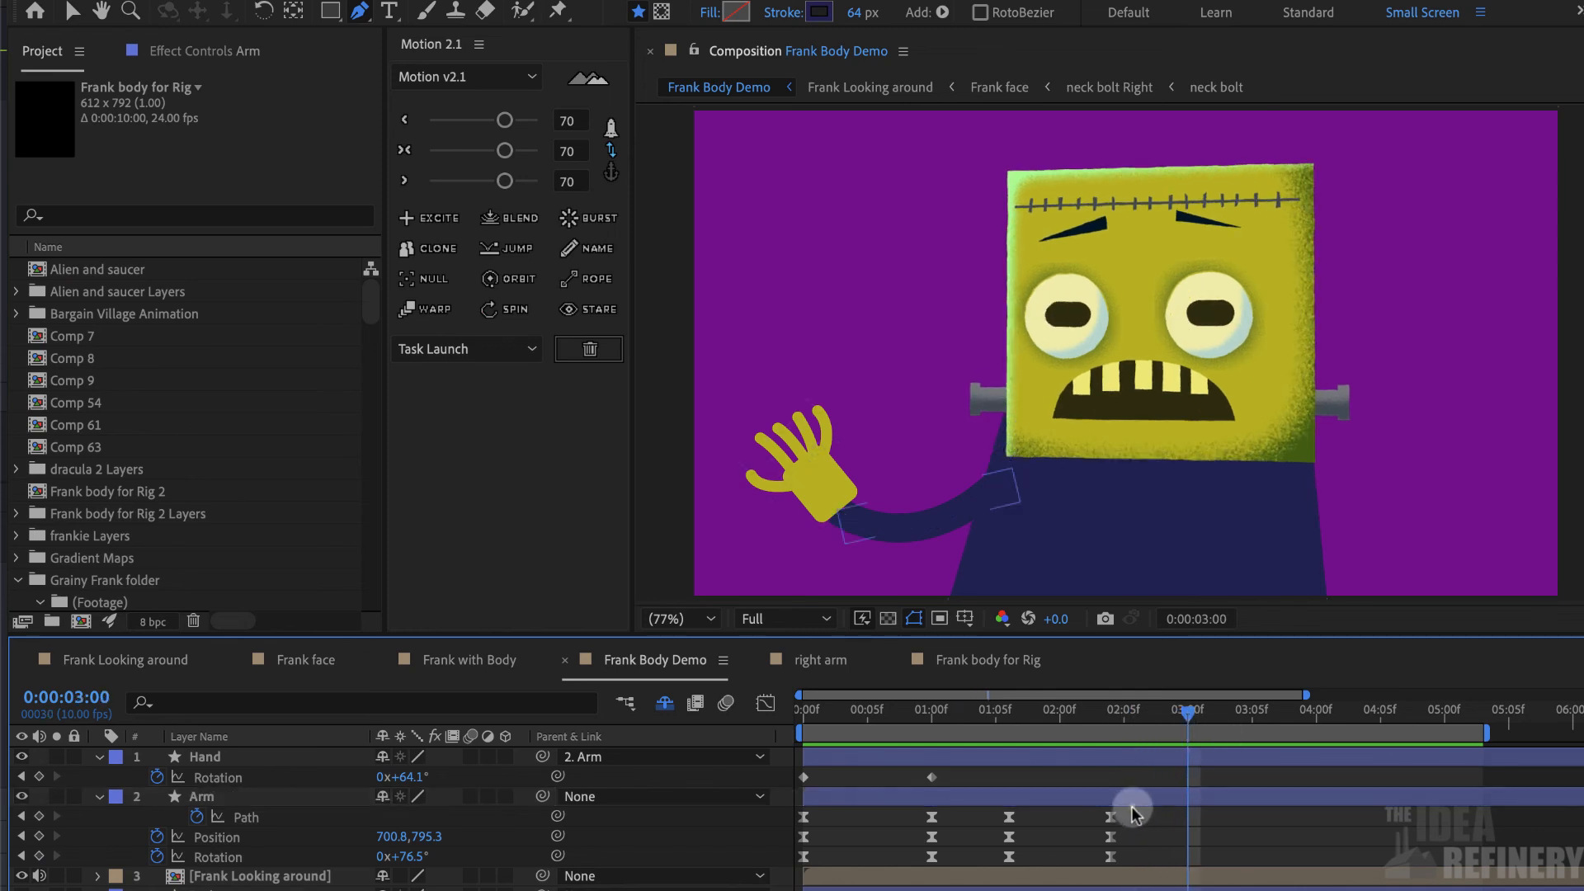
drag(1131, 806, 1108, 868)
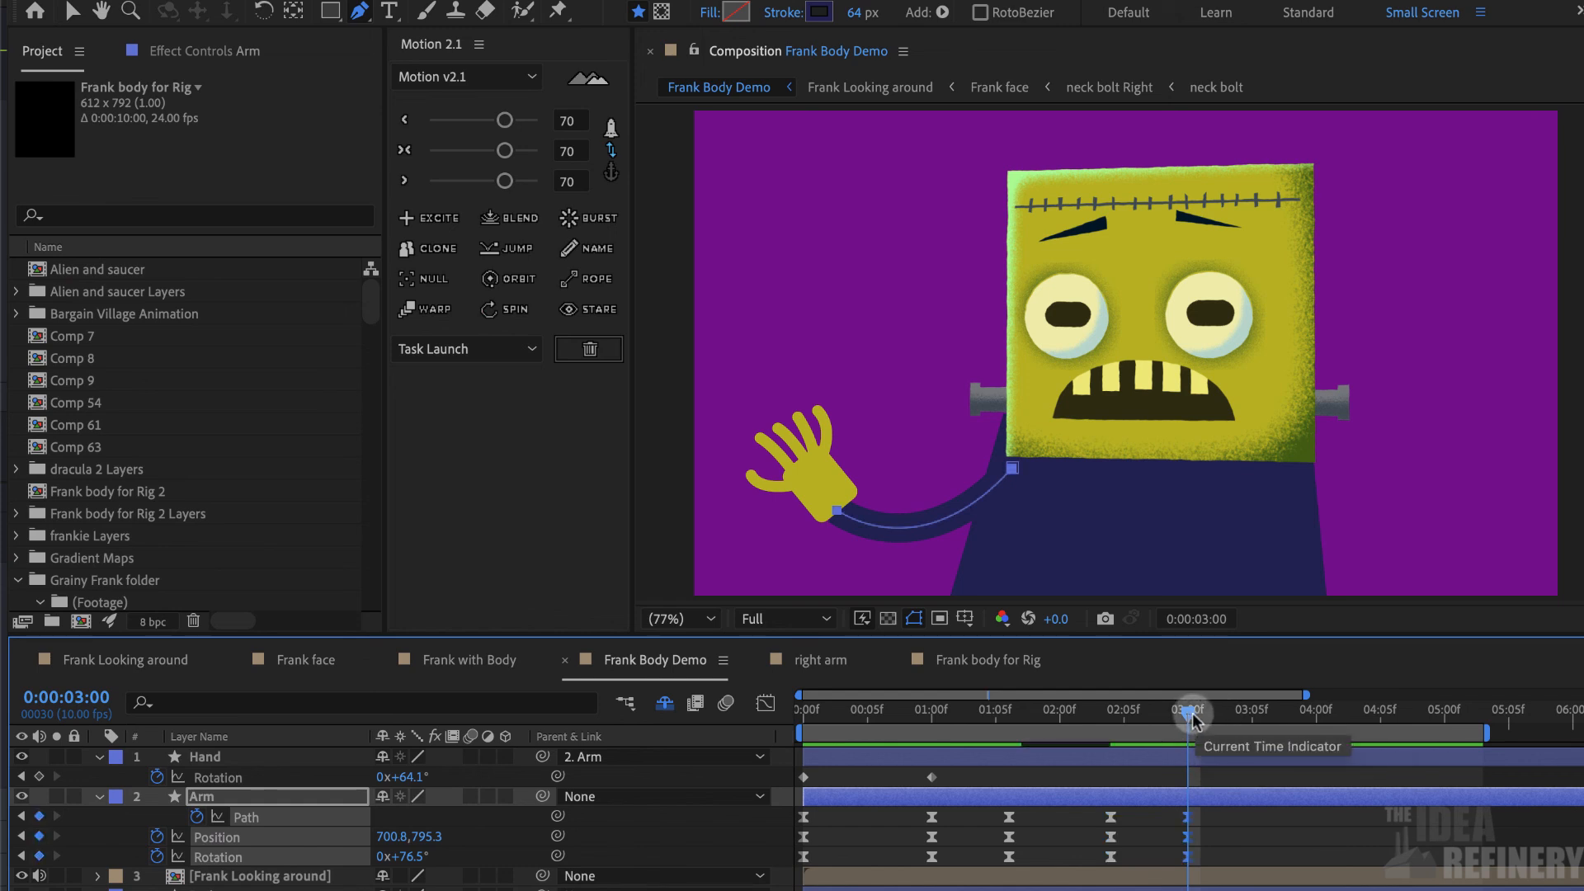
At 0:00:03:05, move the Arm layer to the shifted shoulder at 604.8, 823.9 and add a Rotation keyframe
drag(1194, 720, 1254, 728)
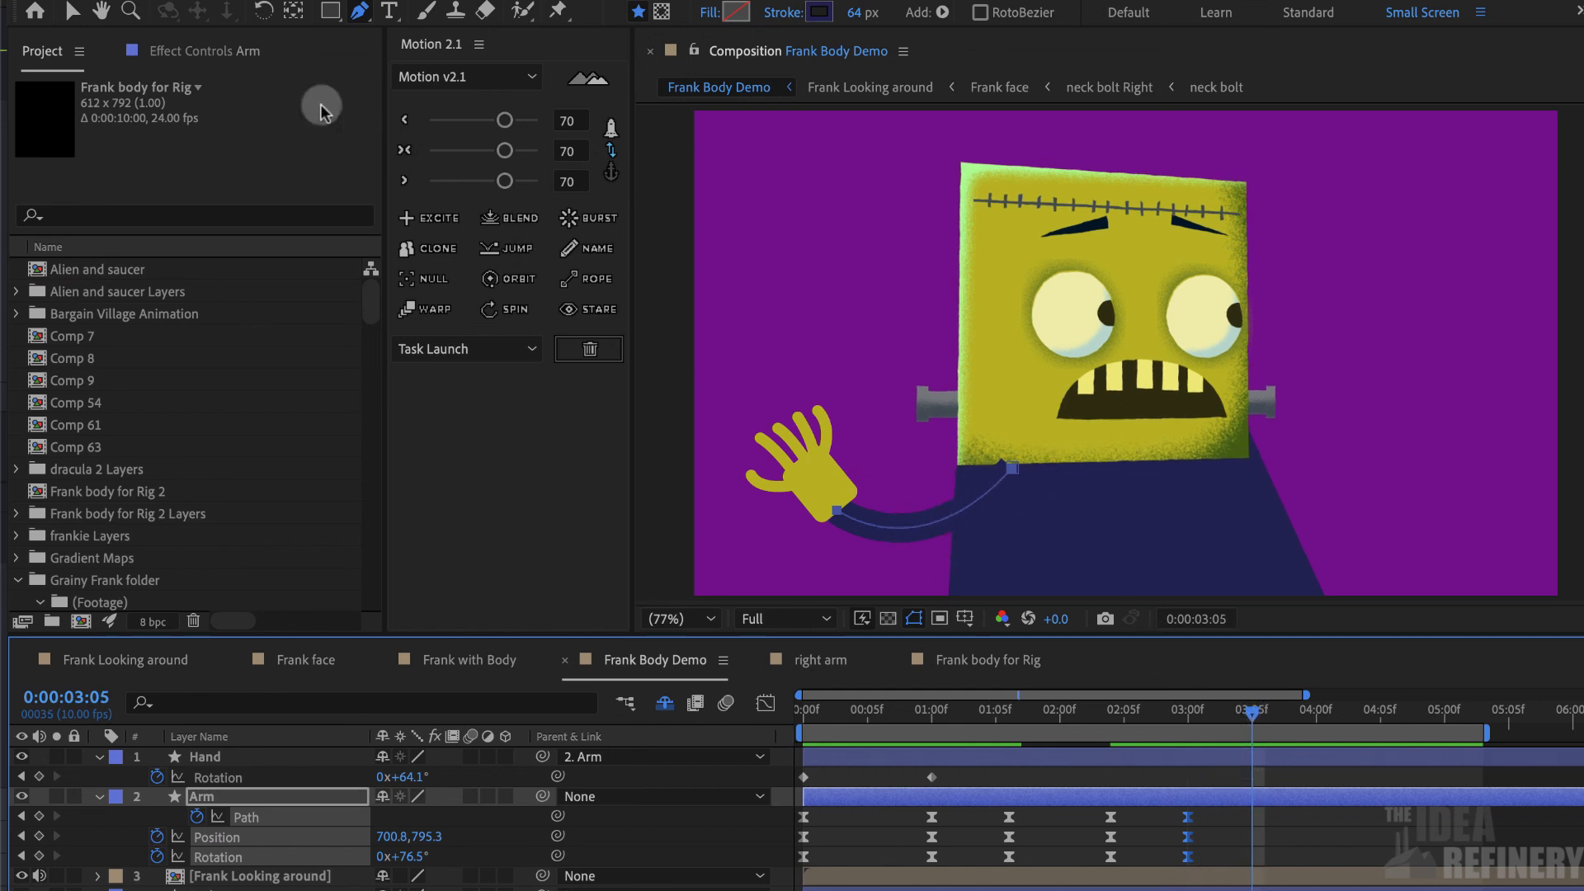
click(221, 859)
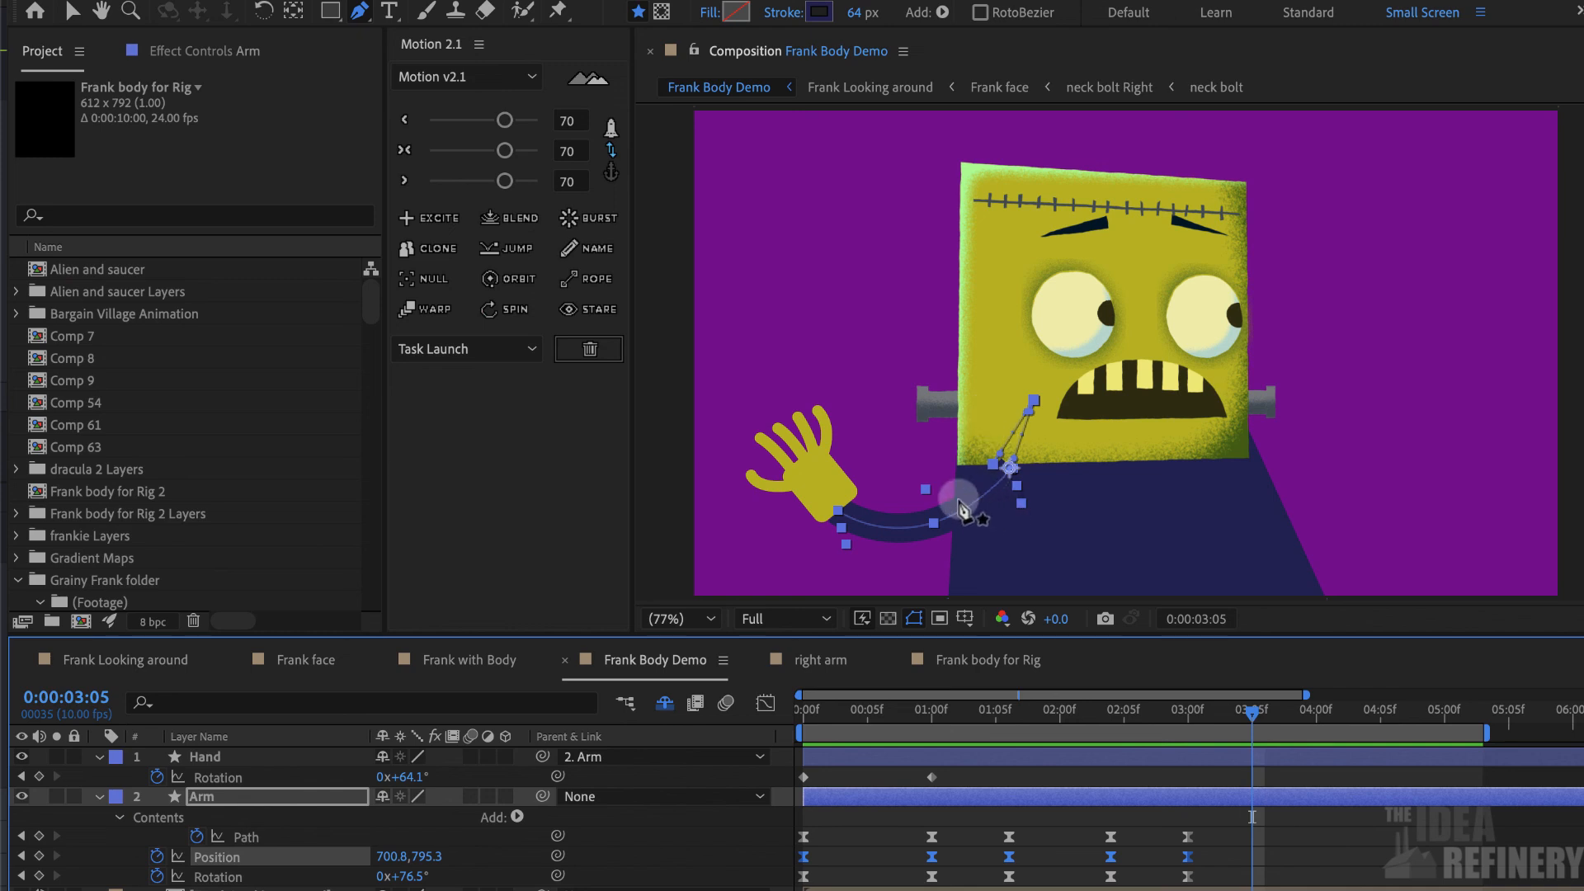
click(73, 10)
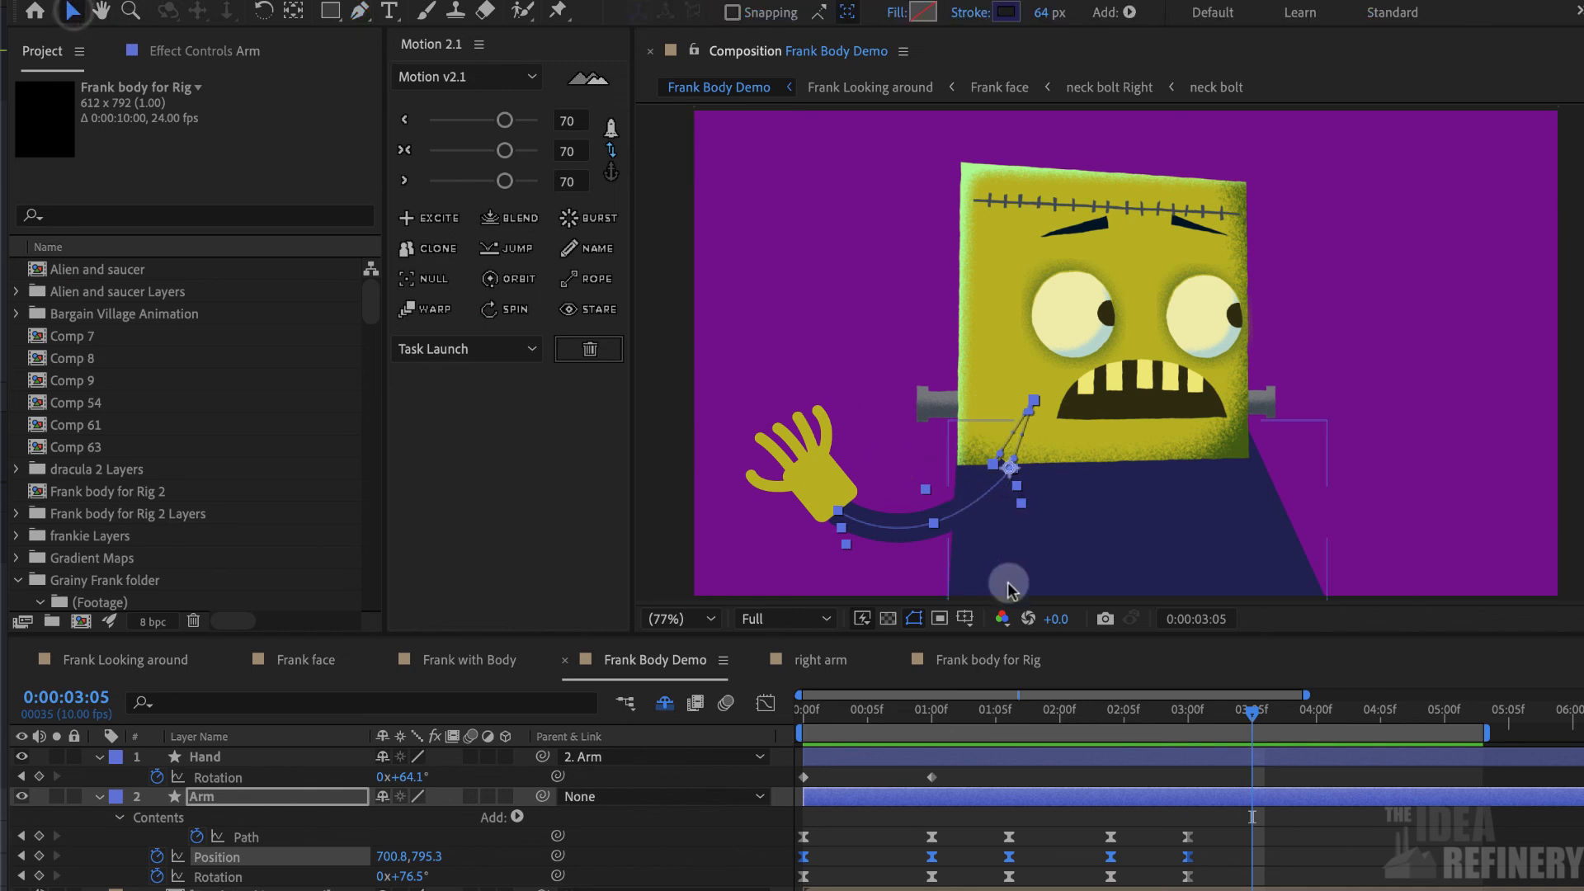
drag(979, 509, 929, 523)
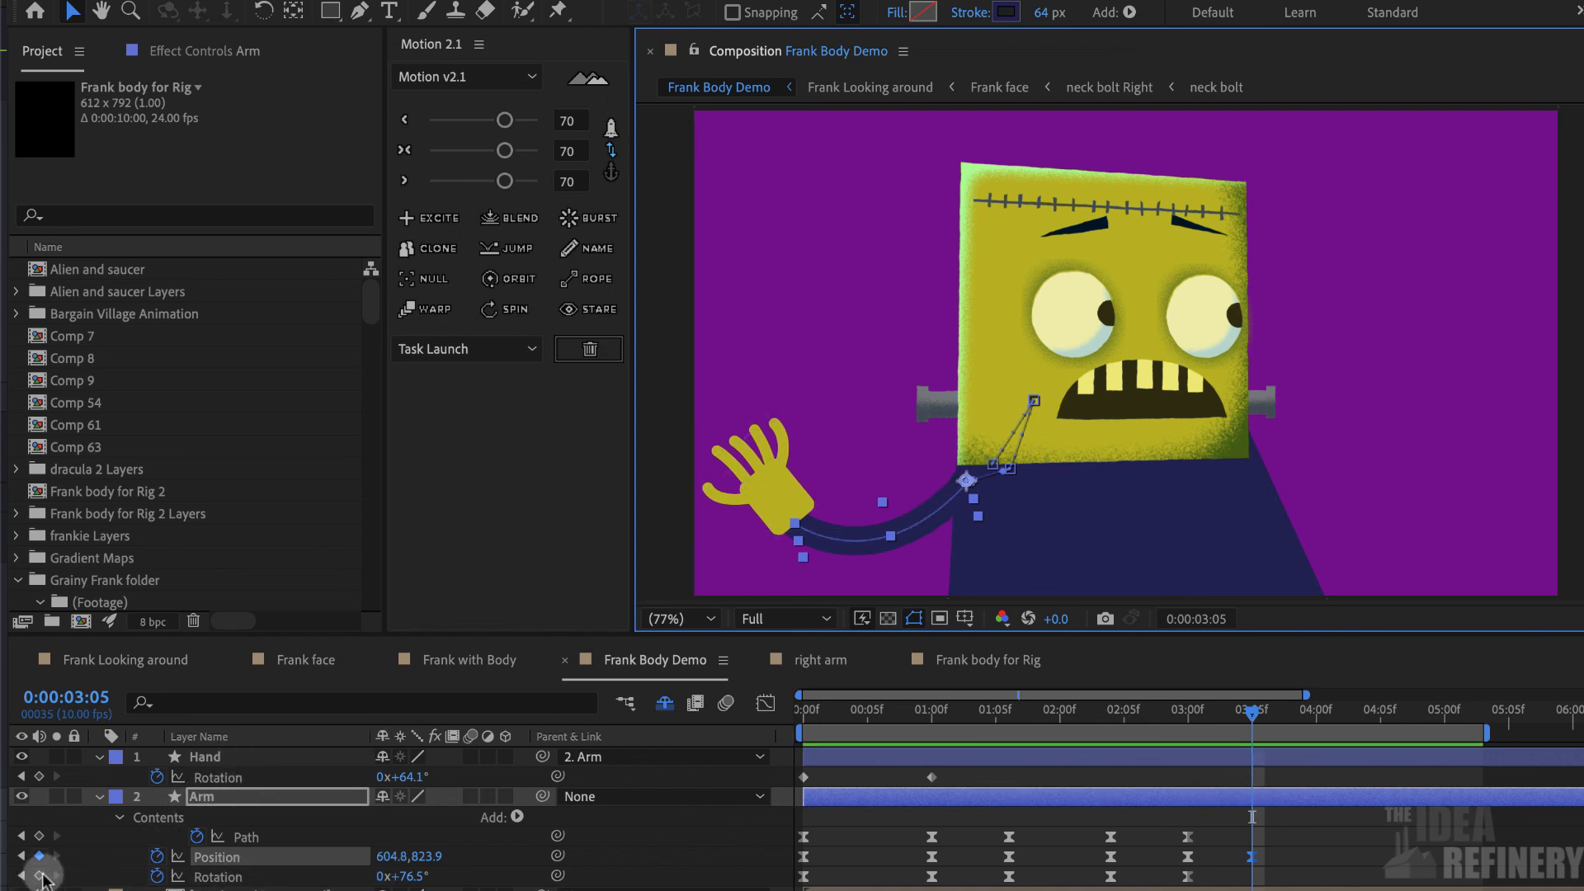
click(39, 876)
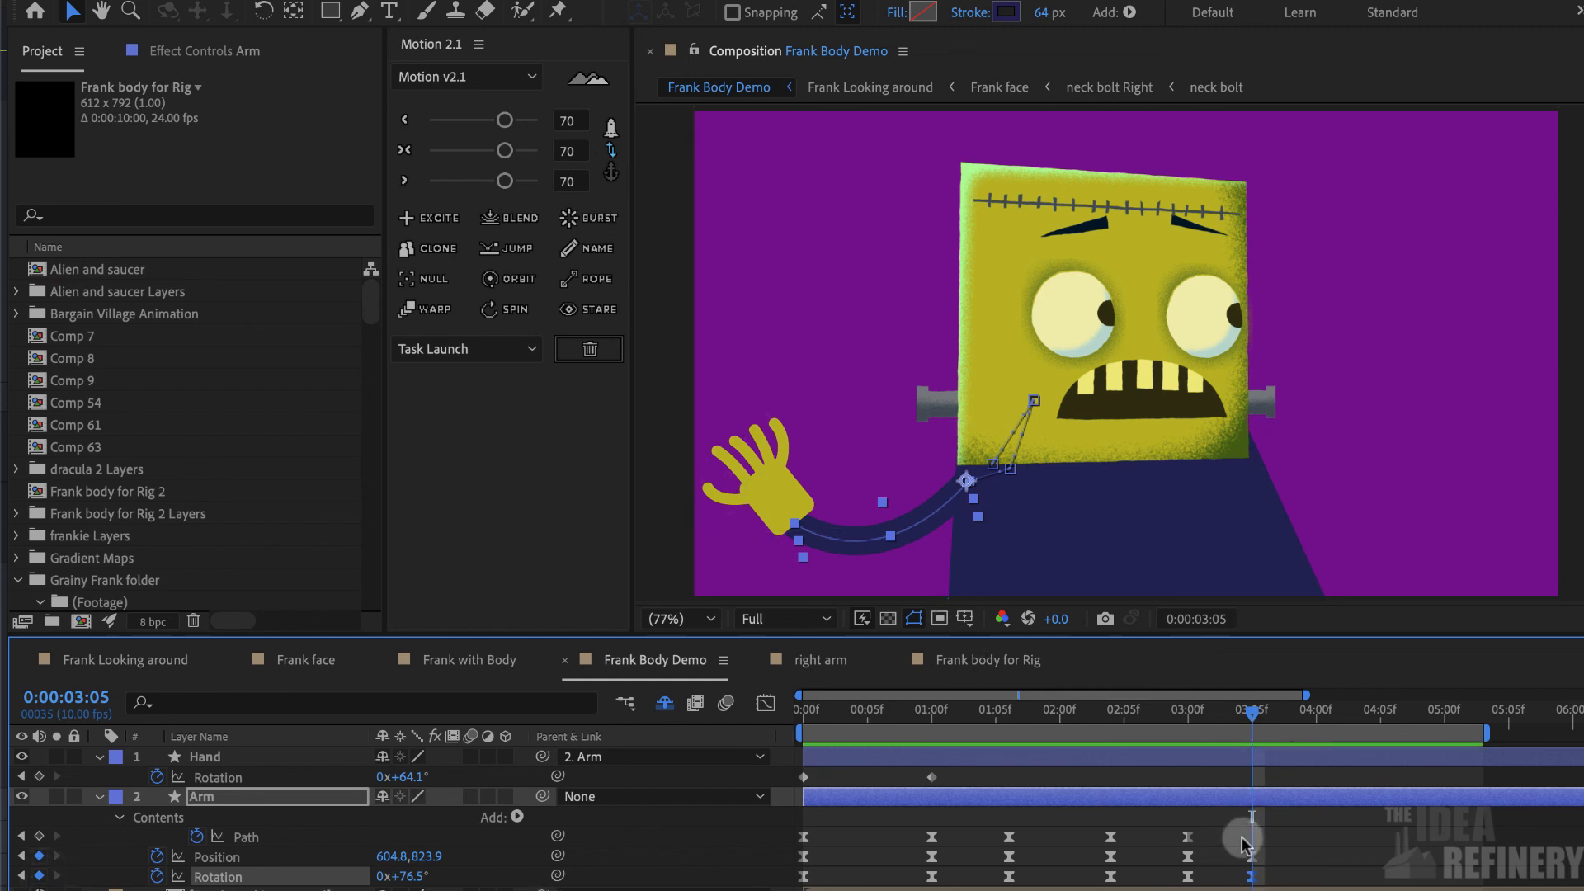
At 0:00:03:05, reshape the Arm path with the Convert Vertex tool, pulling the shoulder vertex's handles so the arm arches upward
click(359, 11)
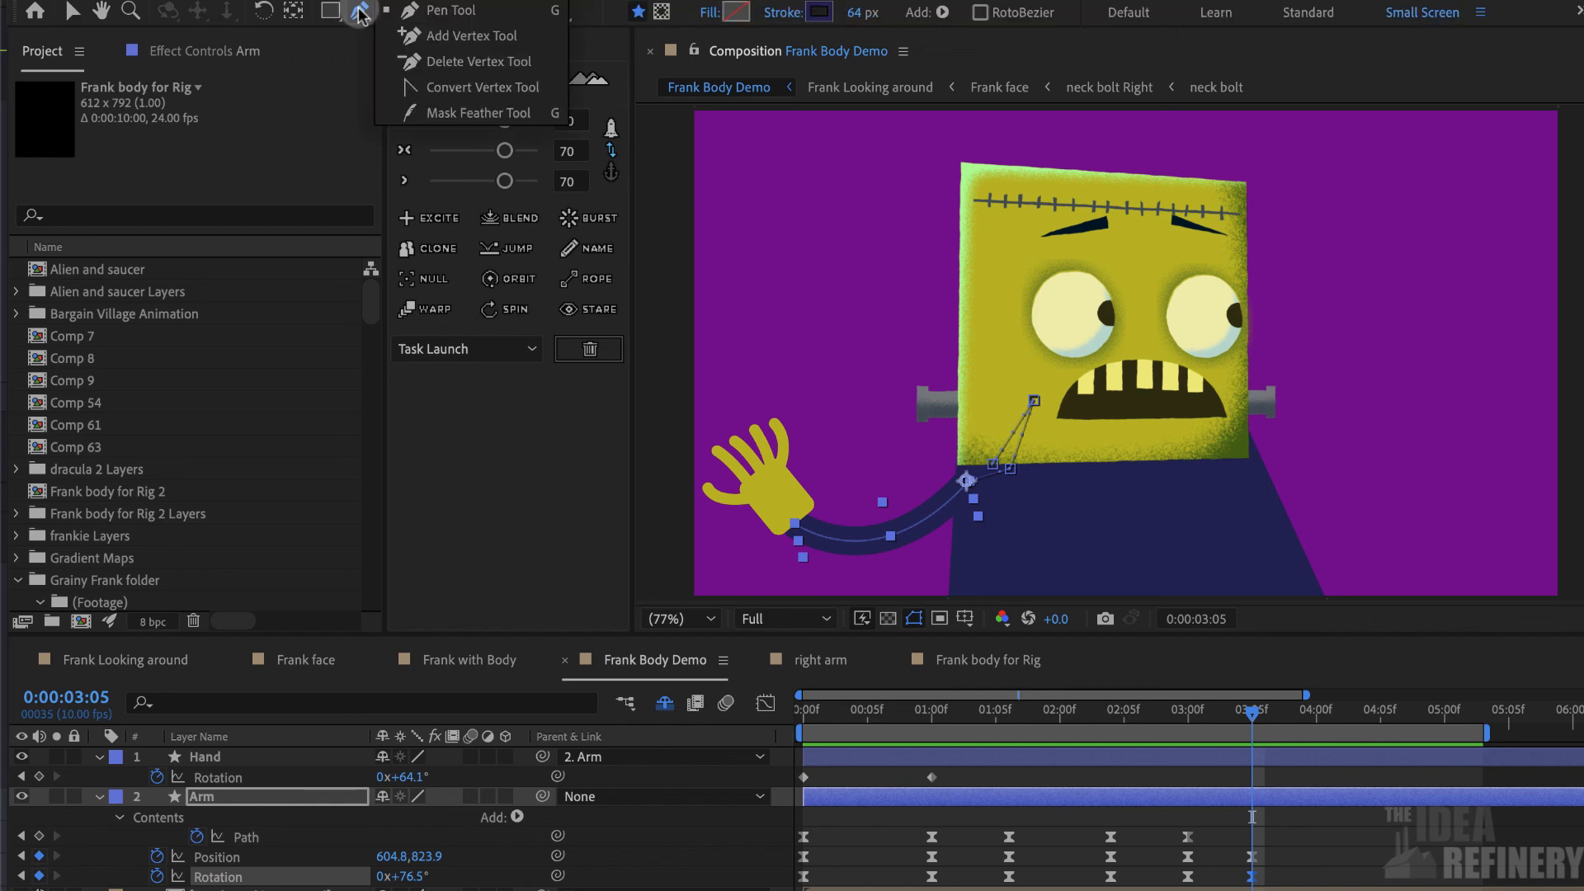
click(435, 87)
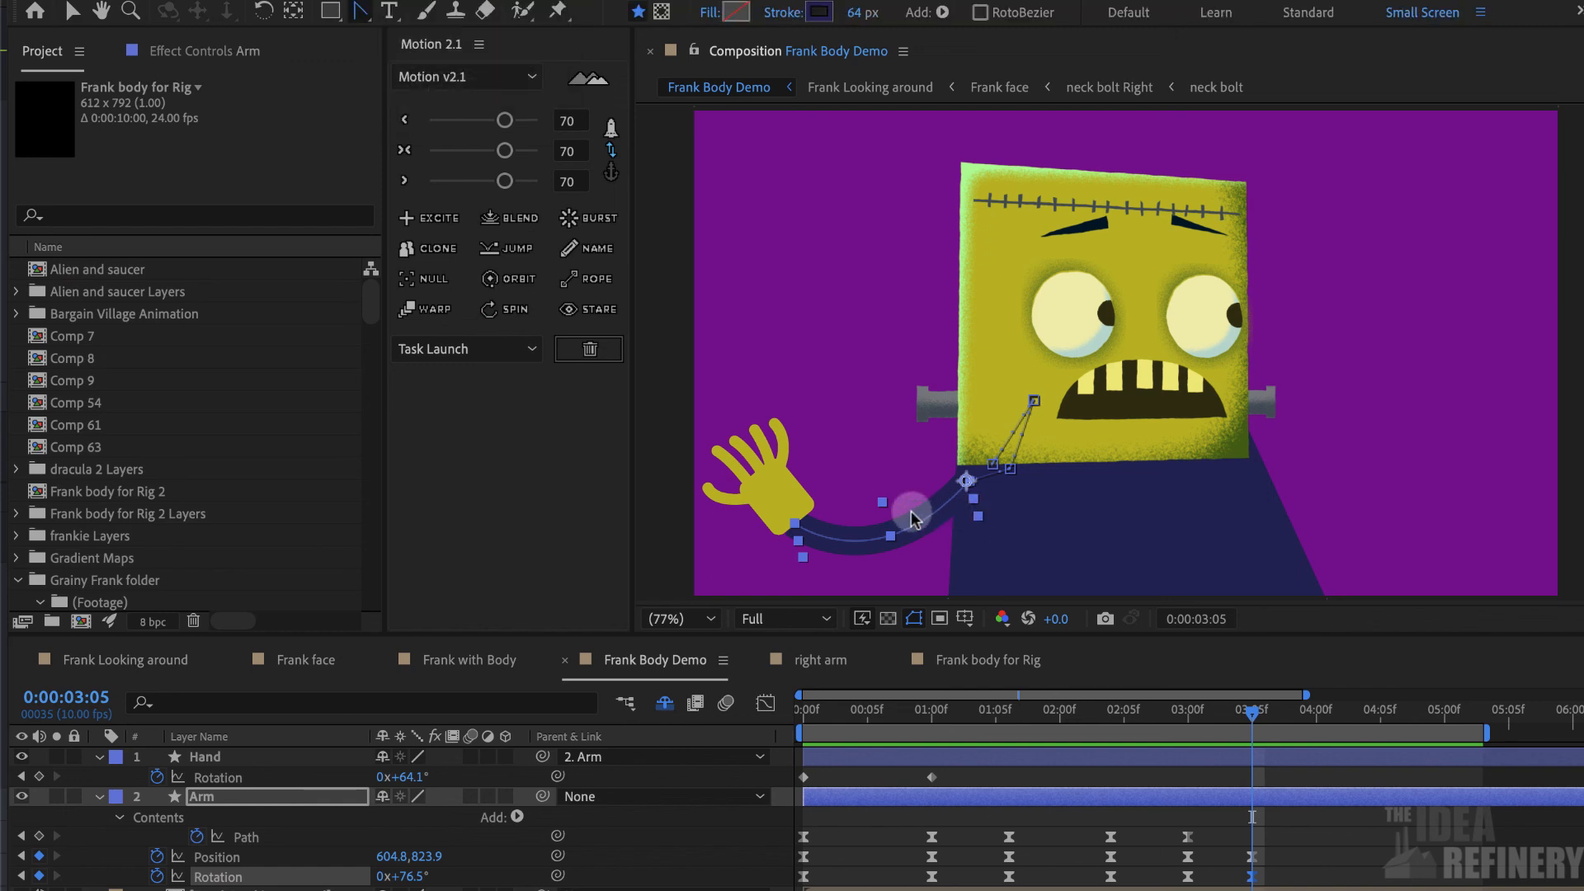
click(967, 481)
drag(963, 481, 850, 410)
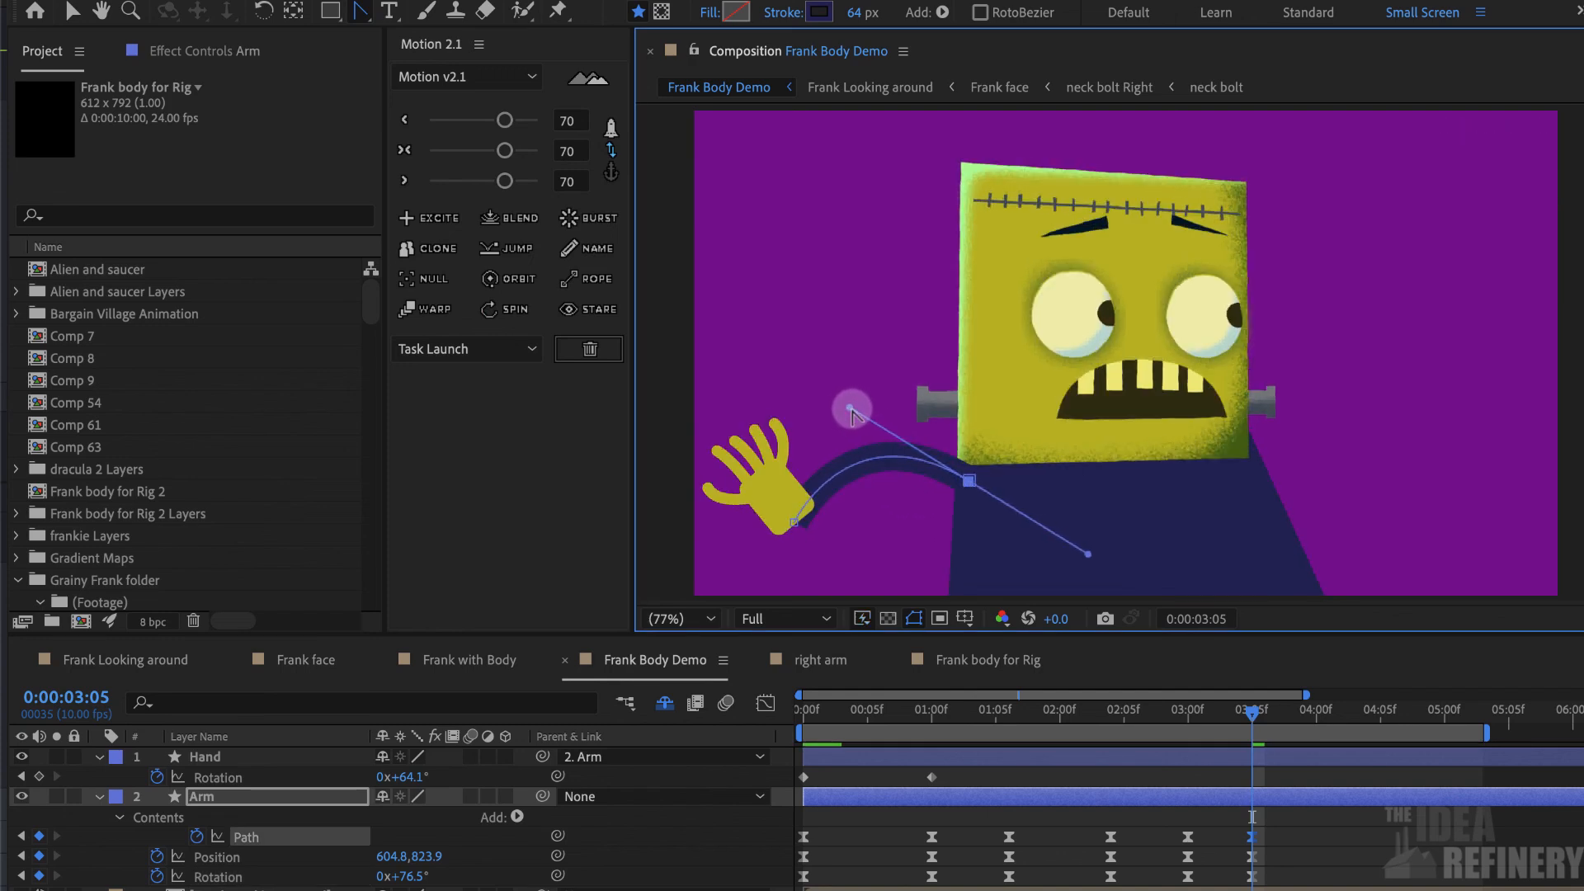
Copy the Arm layer's Path, Position and Rotation keyframes from 0:00:00:00 to 0:00:04:00 and play the animation from the start
drag(1251, 711, 1320, 763)
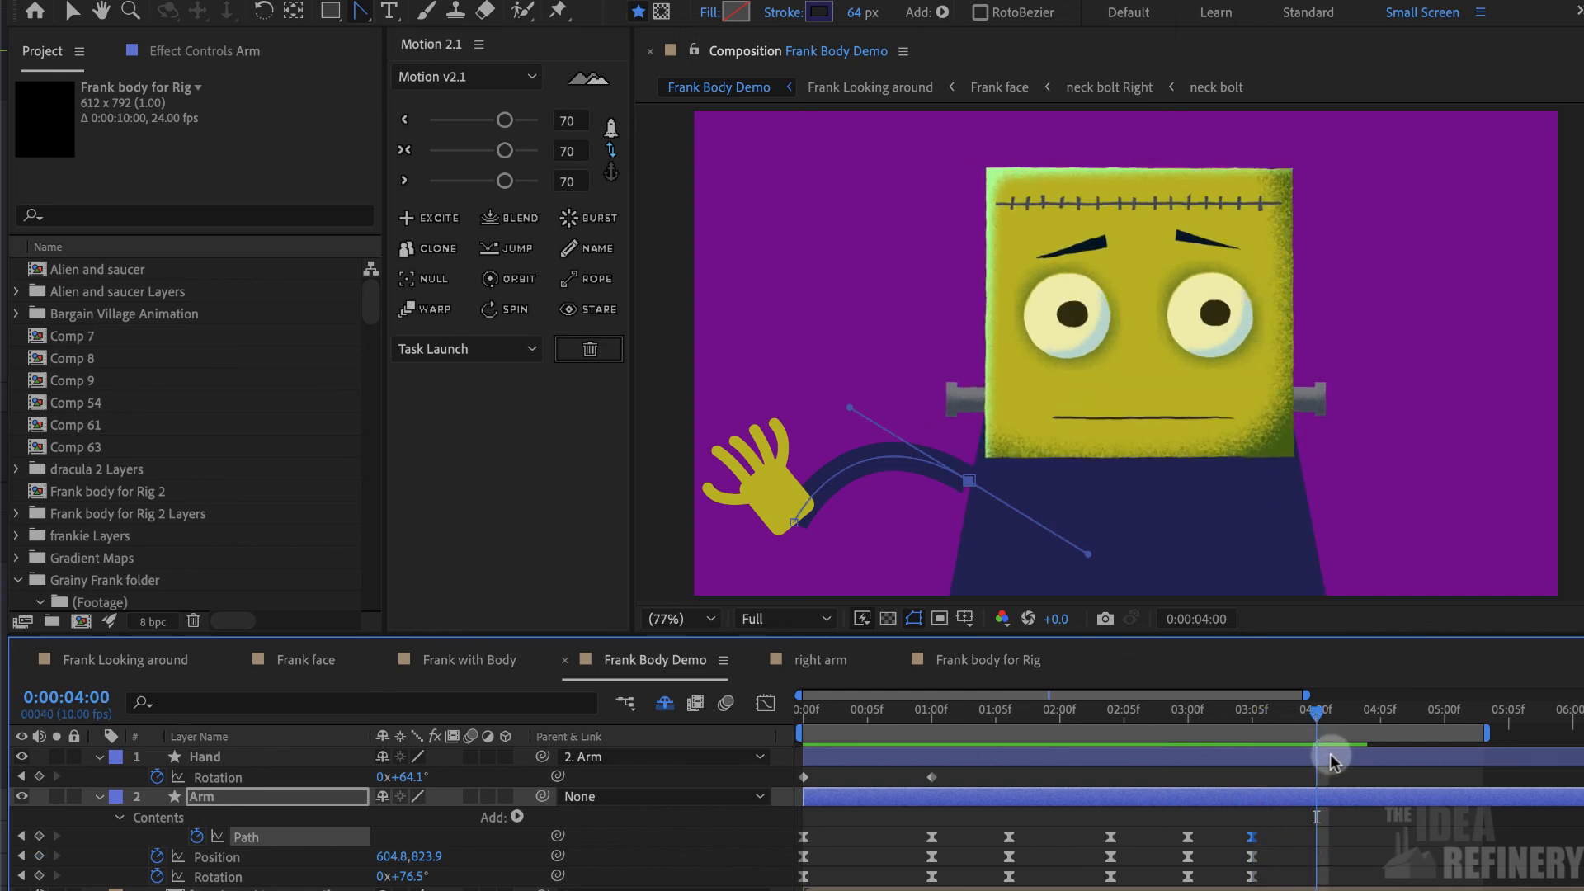
drag(825, 832, 801, 883)
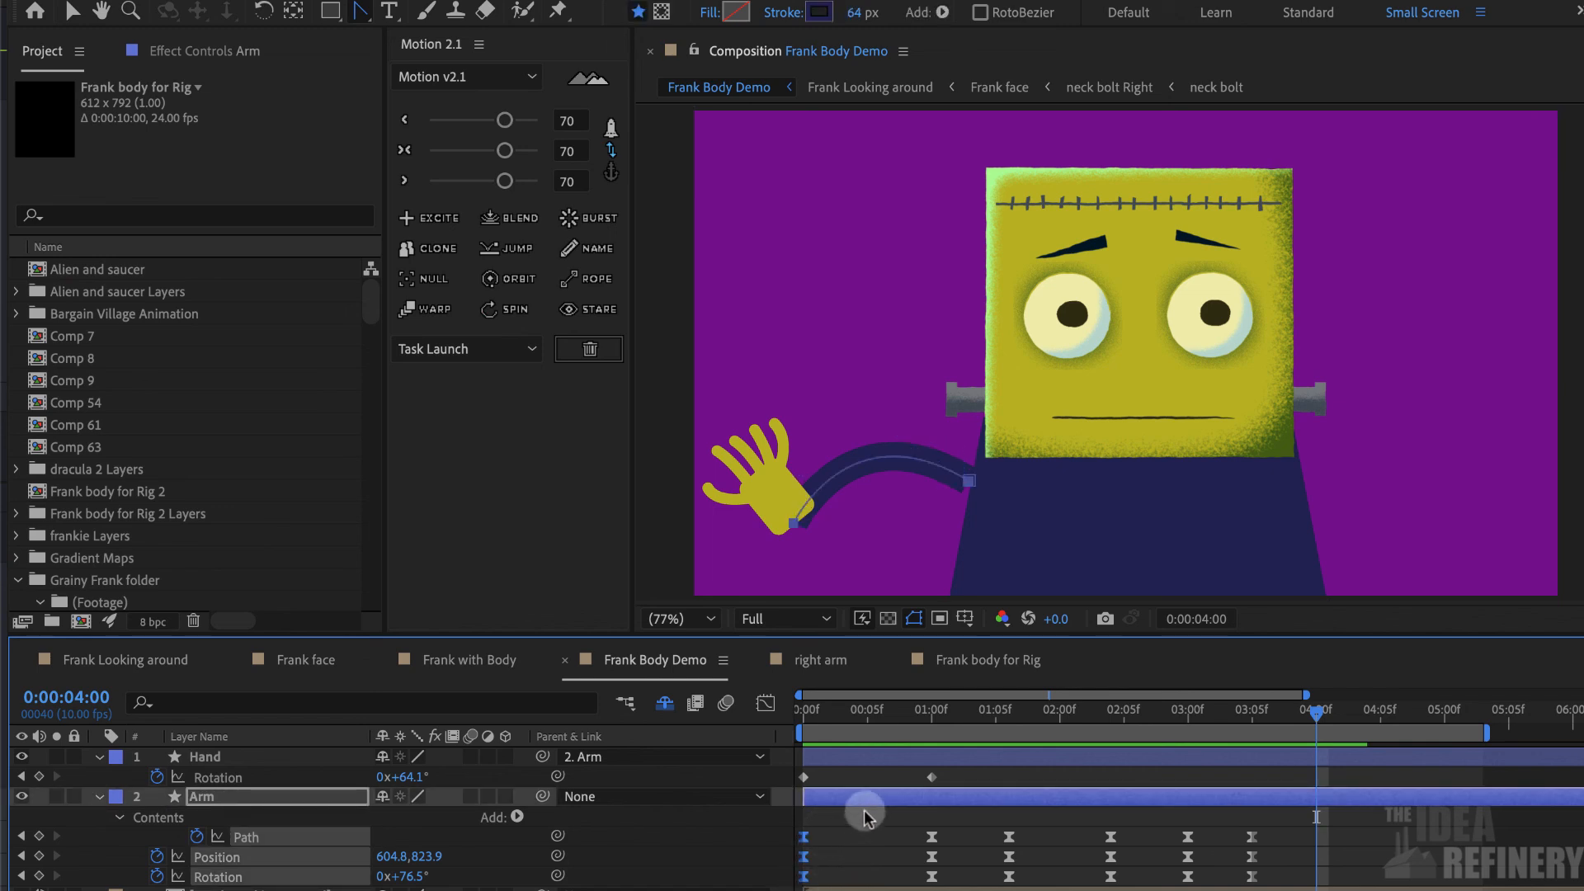
key(ctrl+v)
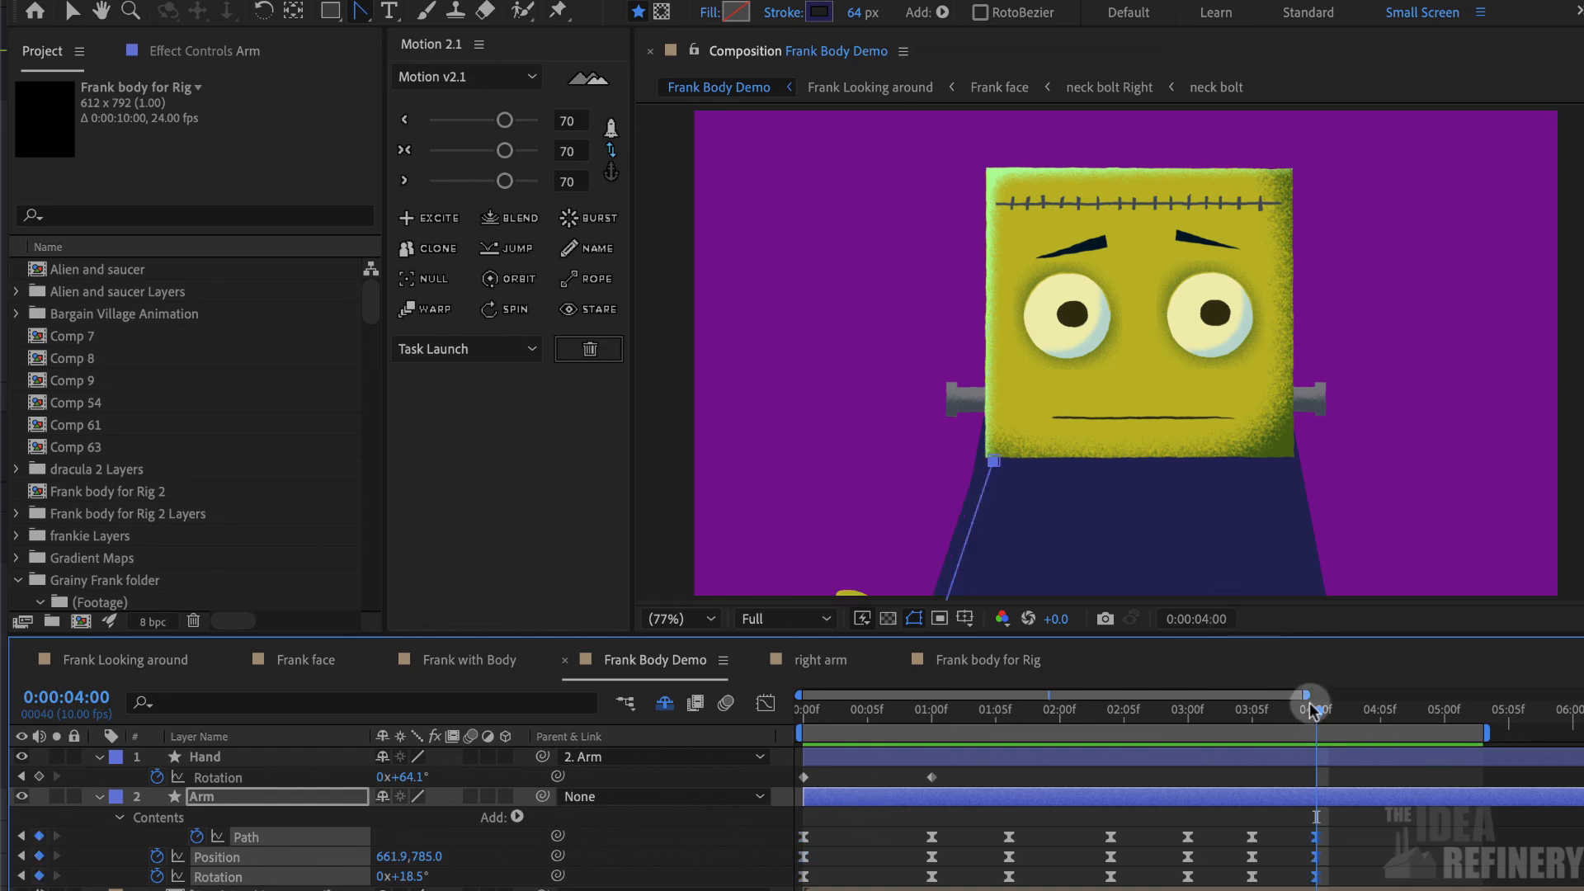
drag(1309, 701, 804, 710)
key(space)
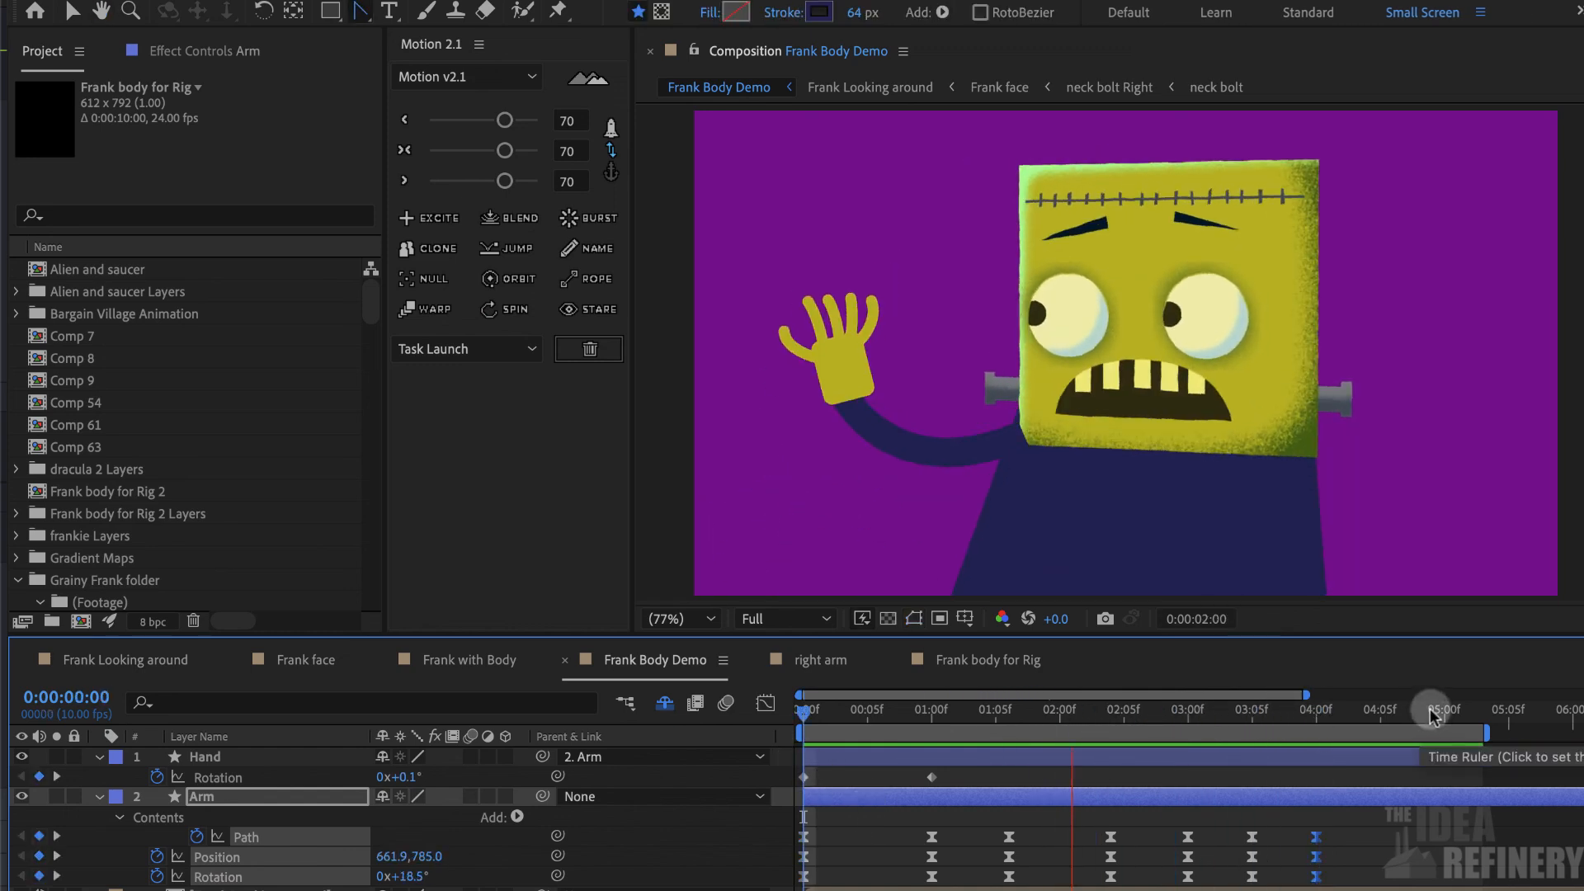
At 0:00:02:04, set the Hand layer's rotation to 13.1° and scrub through the surrounding frames to check the motion
drag(948, 711, 1110, 726)
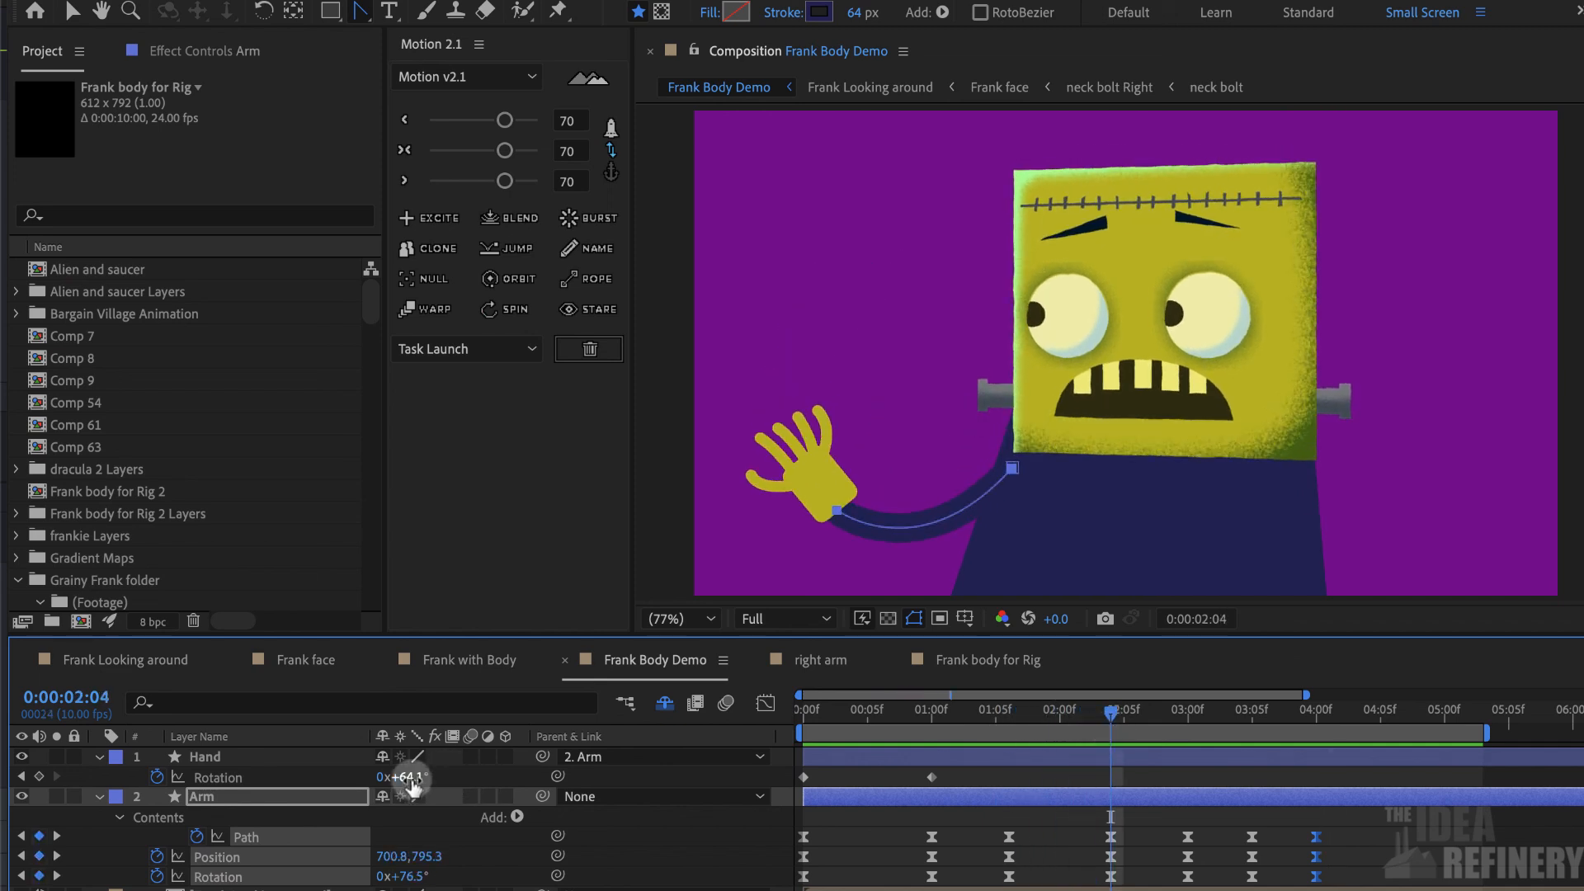
drag(412, 785, 356, 787)
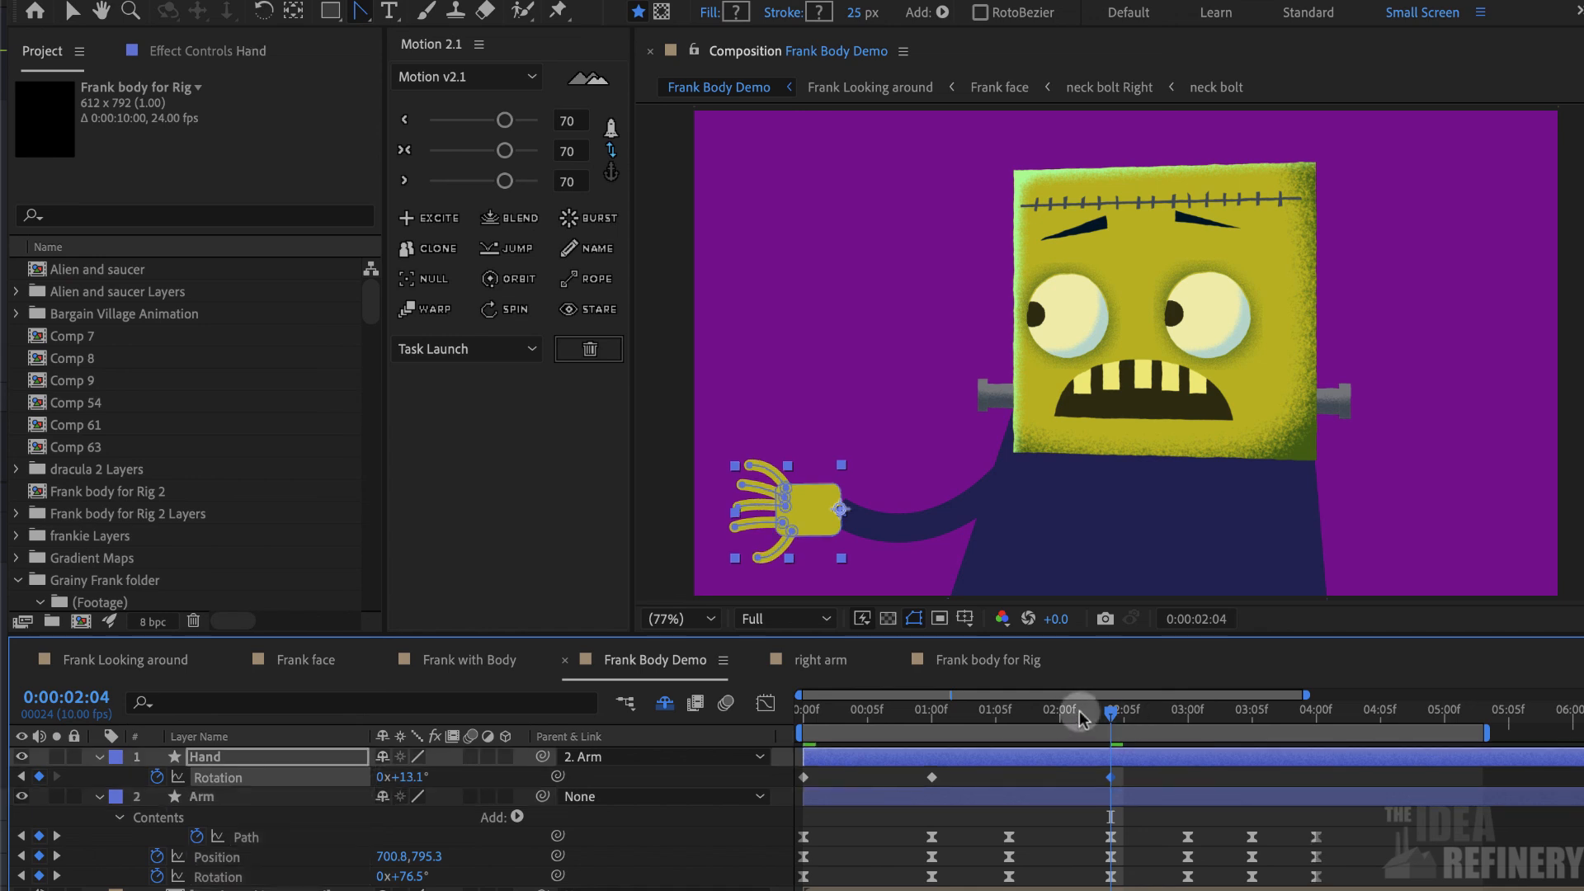
drag(1081, 716, 1467, 739)
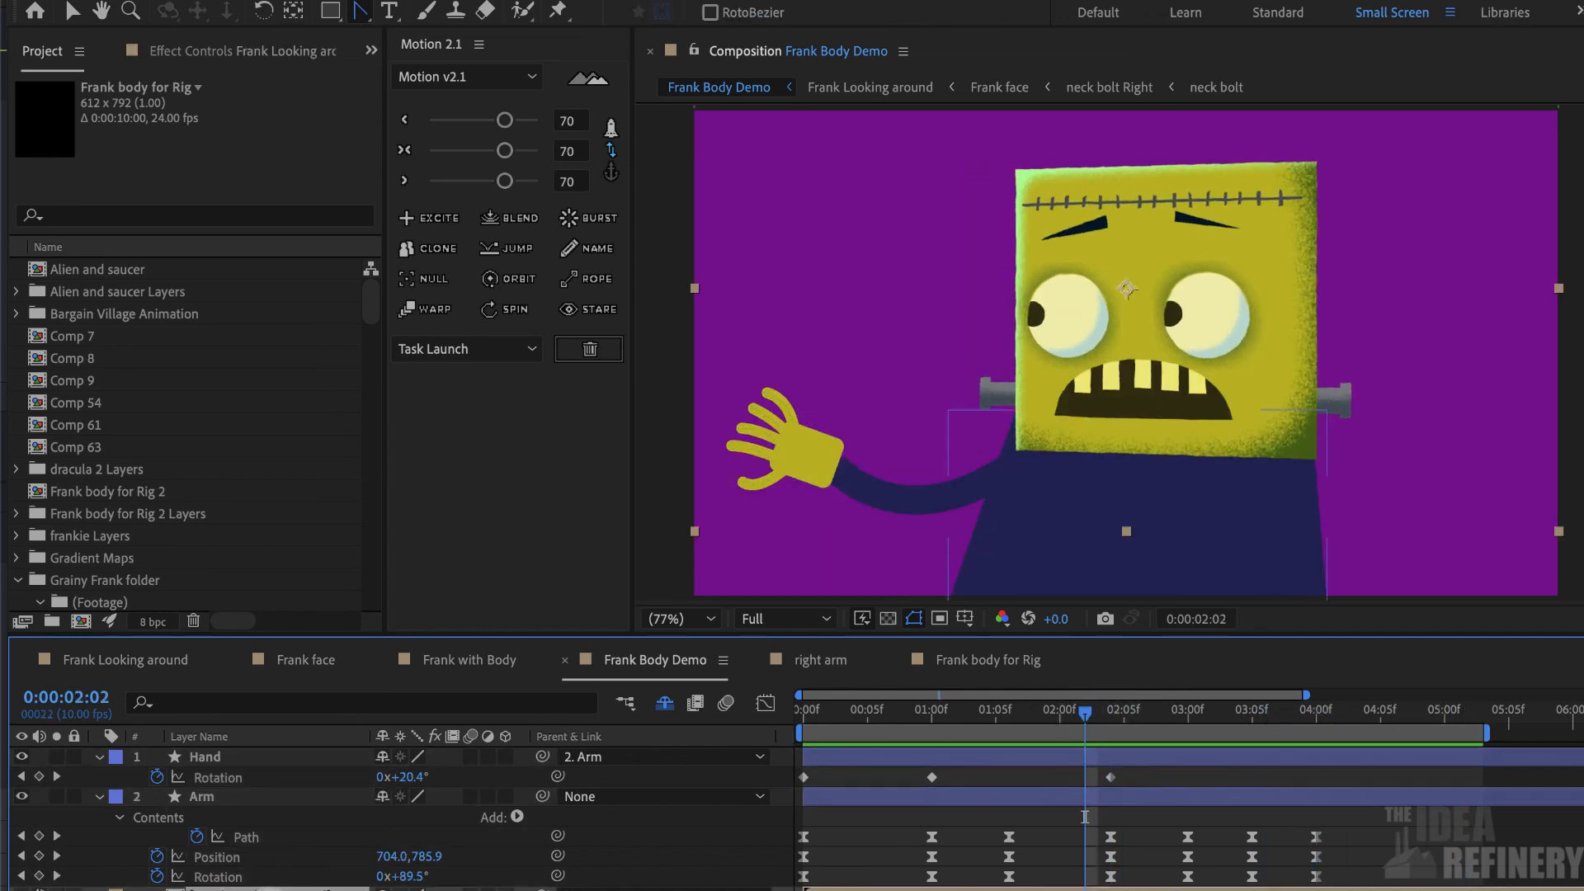
Move the Frank Looking around layer above the Hand layer in the stack and preview the animation from the start
drag(265, 887, 263, 752)
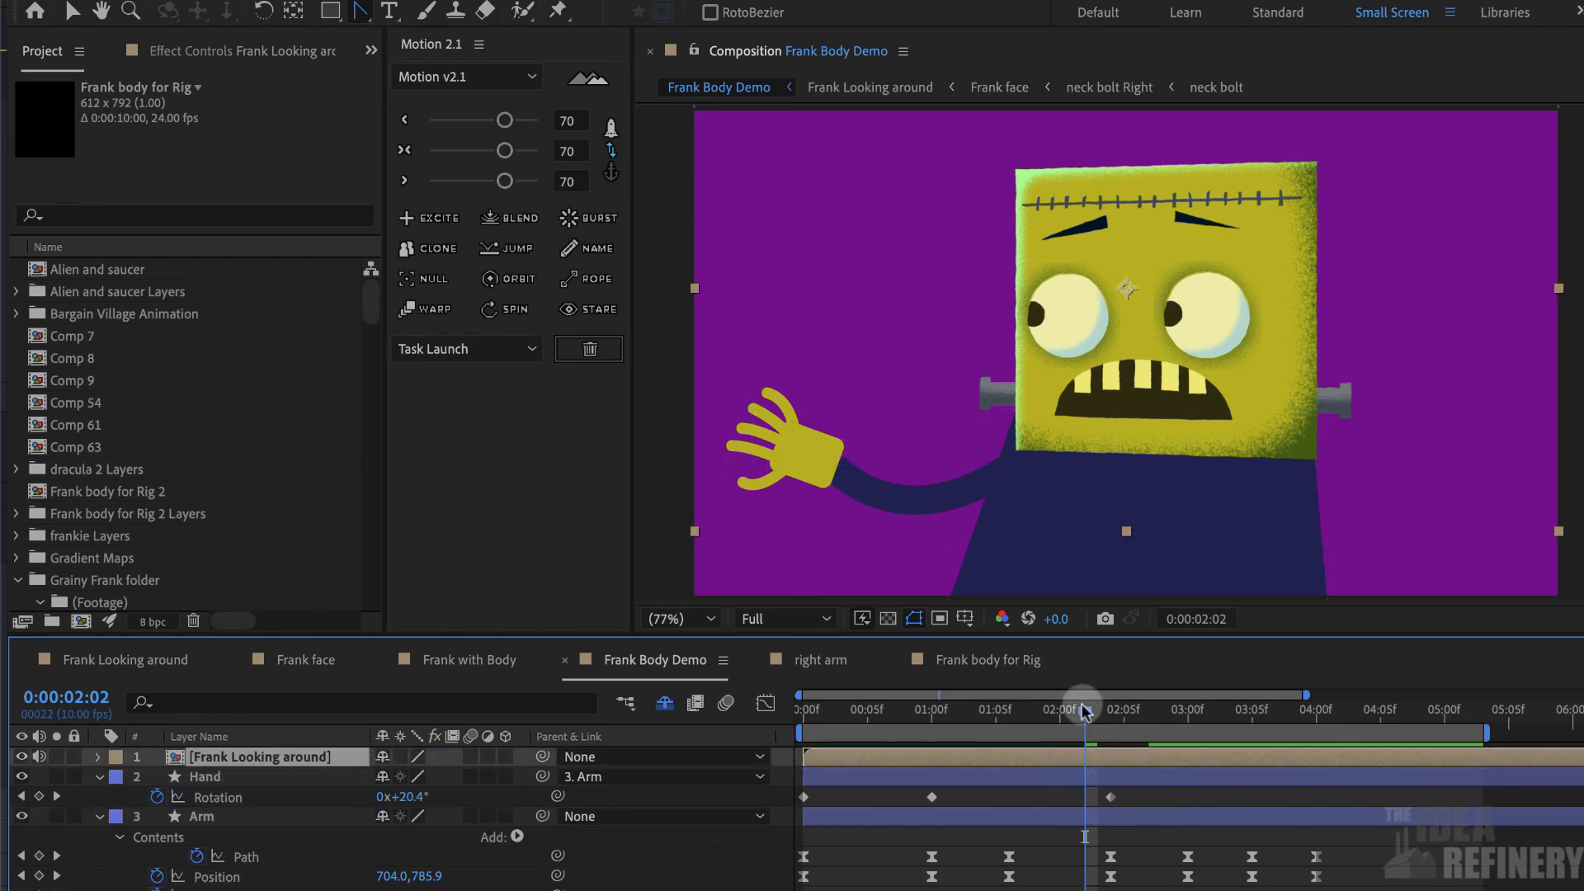
drag(1085, 712, 802, 711)
key(space)
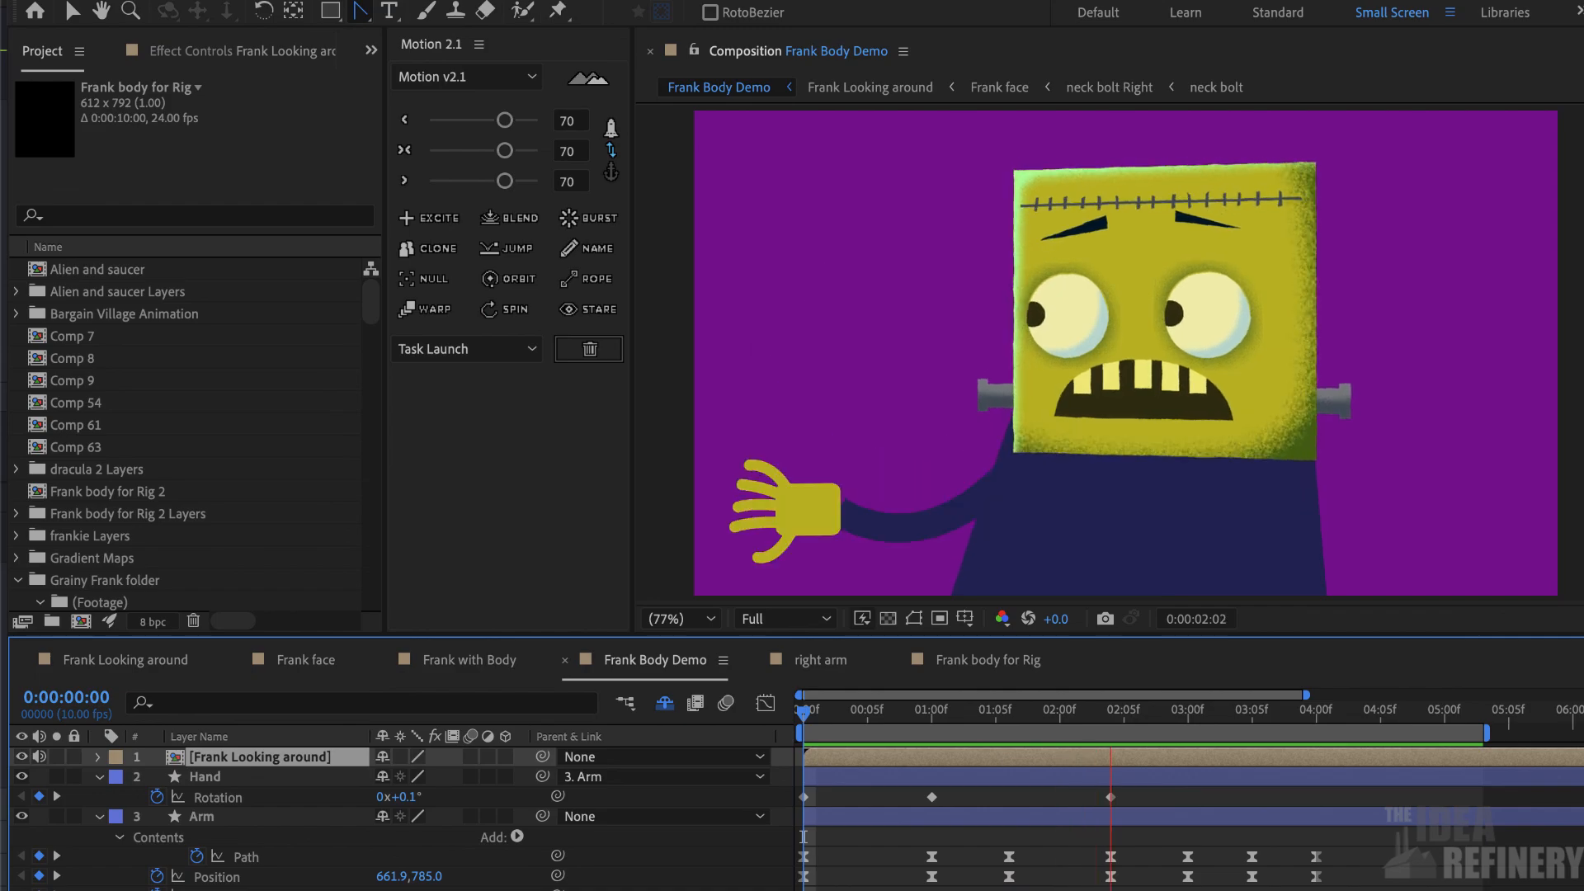